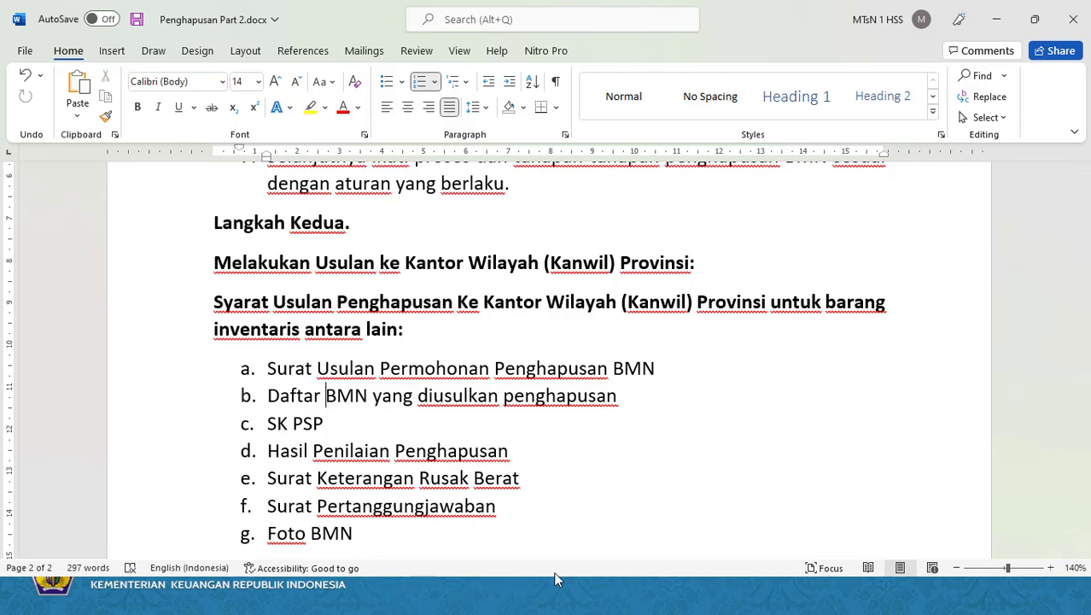
- Switch from the Word document to the SAKTI web application in Chrome
key(alt+Tab)
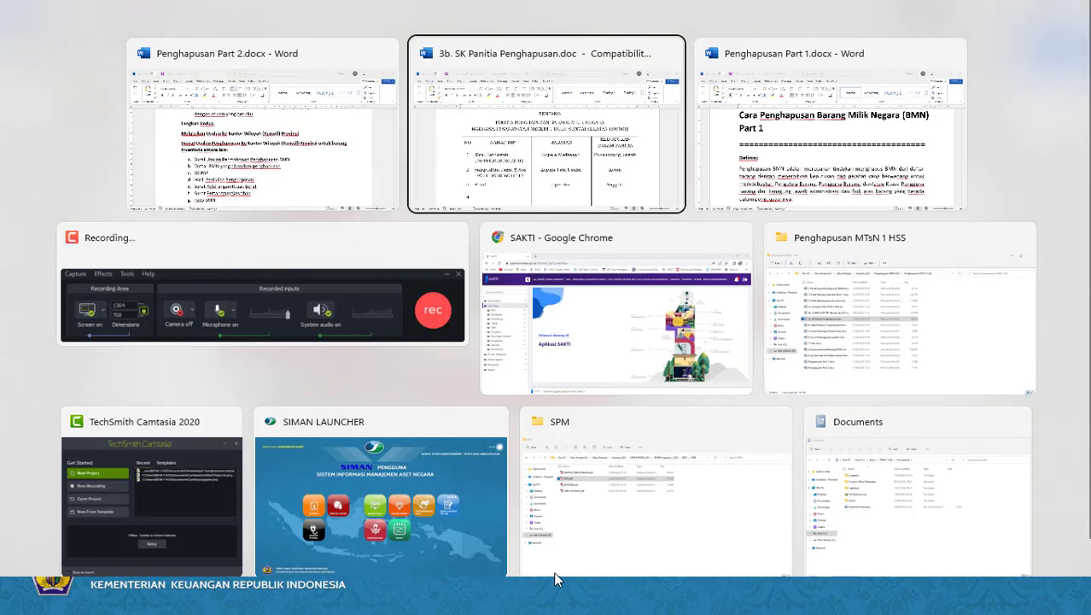
key(alt+Tab)
key(alt+Tab)
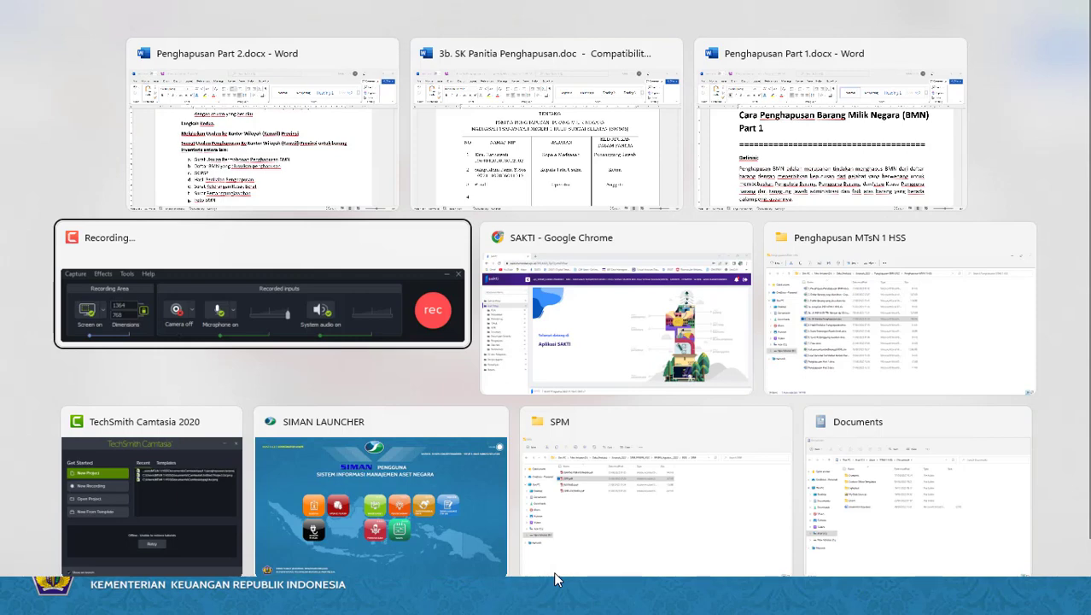
key(alt+Tab)
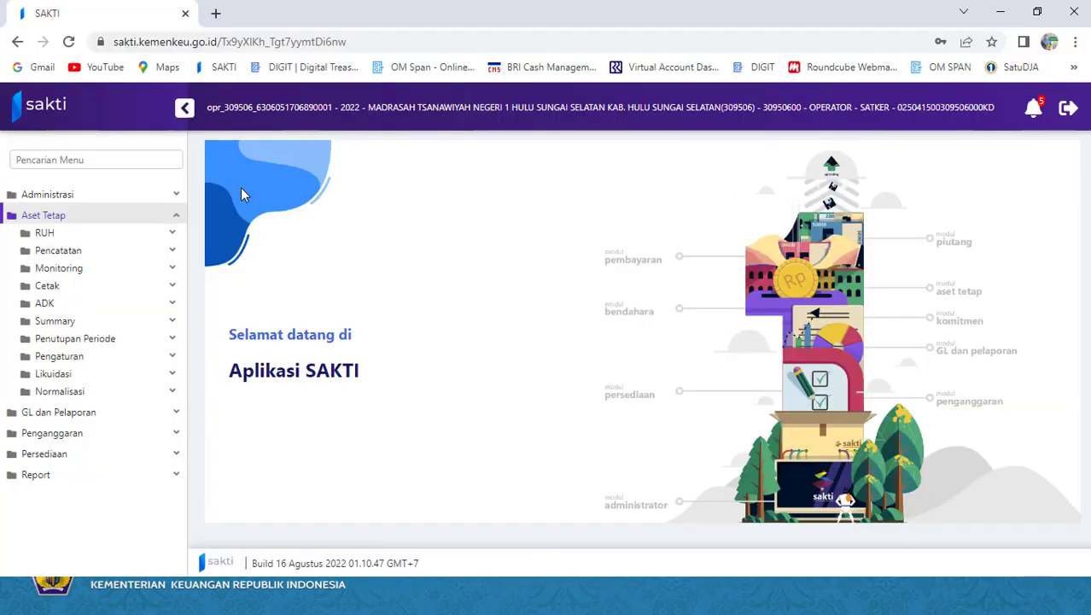
- Open the Laporan Kondisi Barang report form among the printable Aset Tetap reports
click(63, 222)
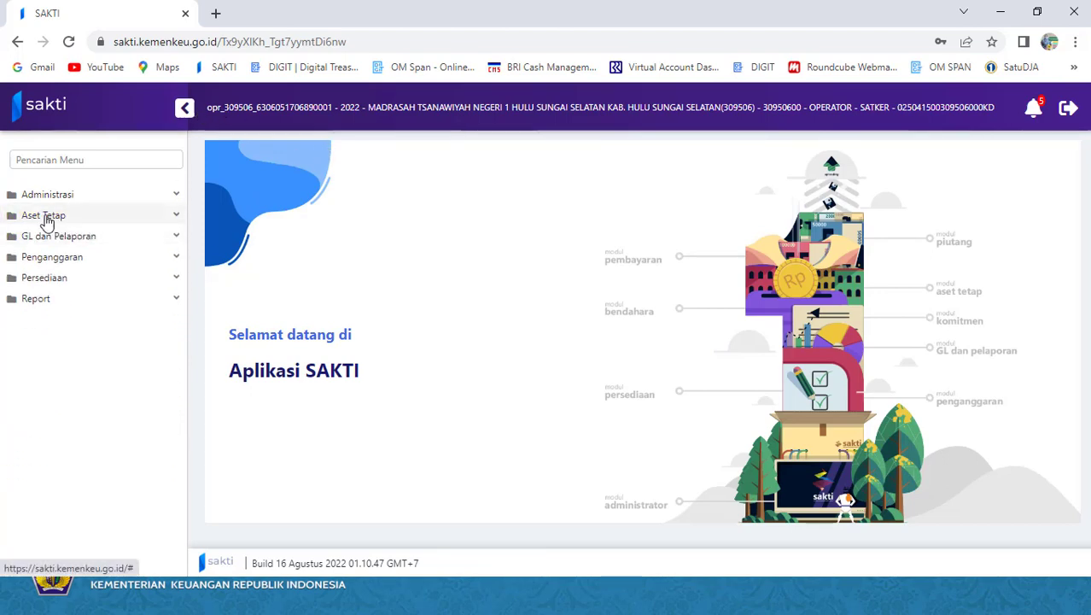
click(47, 217)
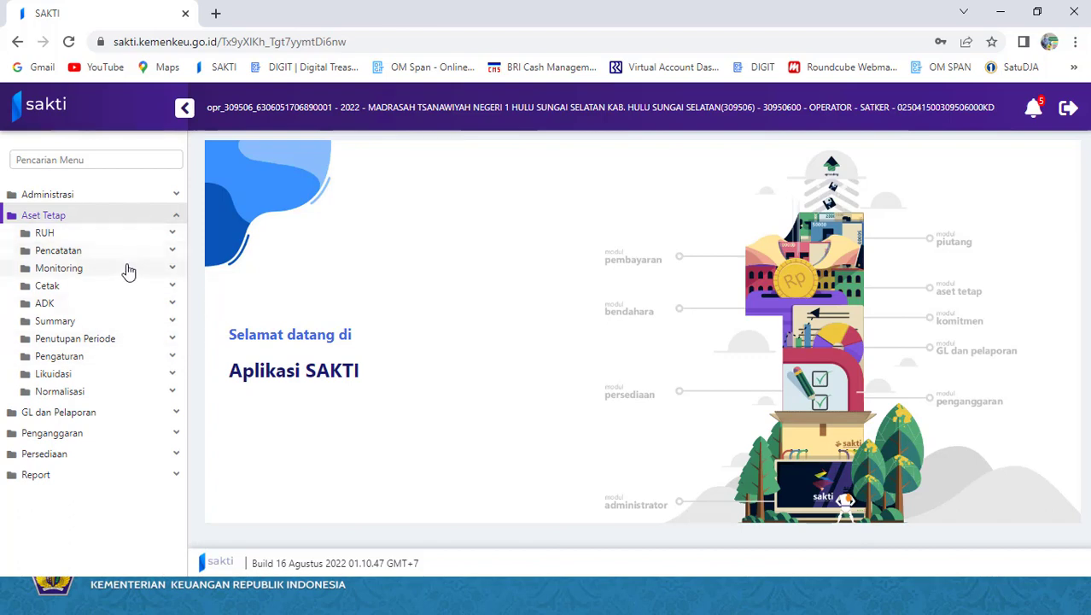
click(58, 233)
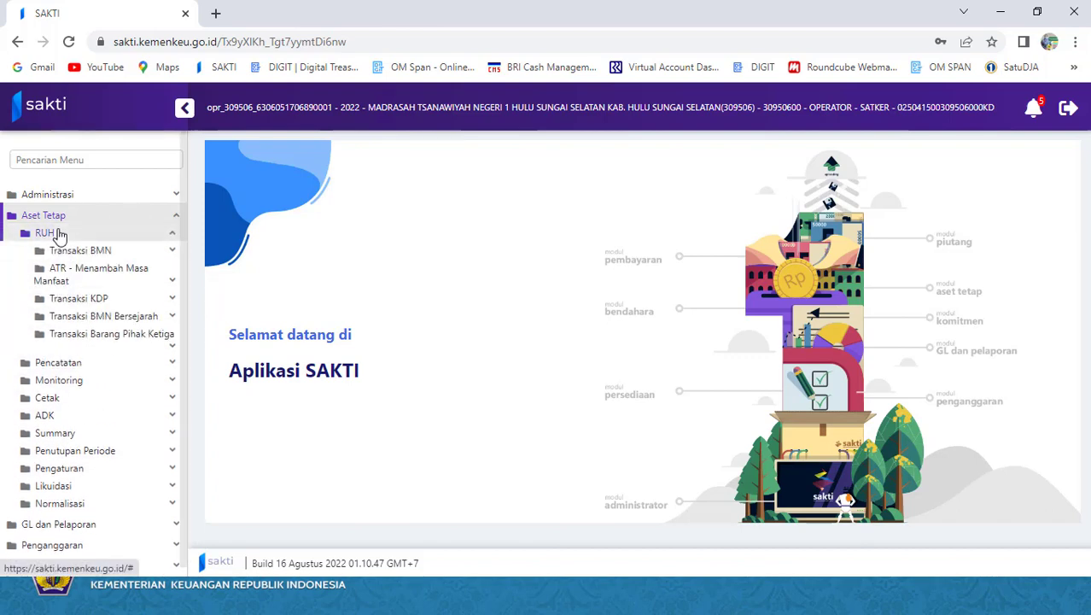
click(58, 233)
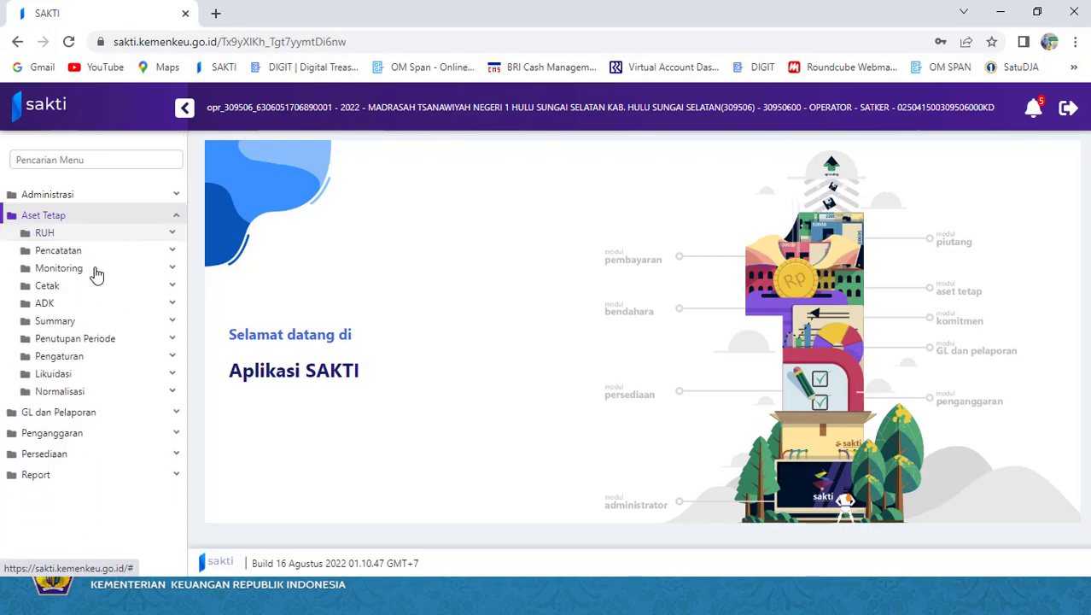
click(47, 286)
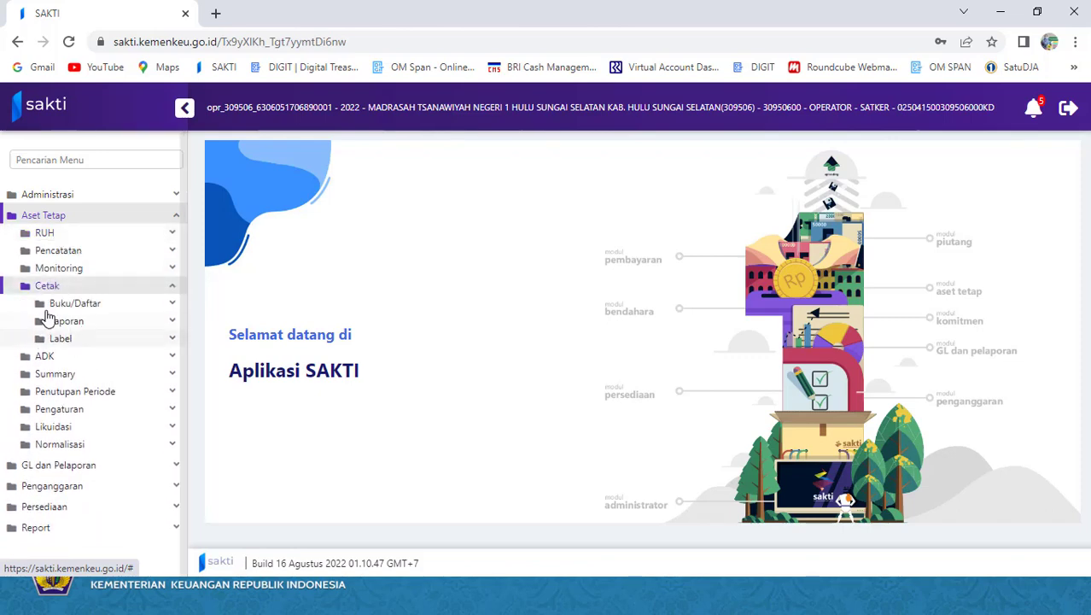
click(51, 325)
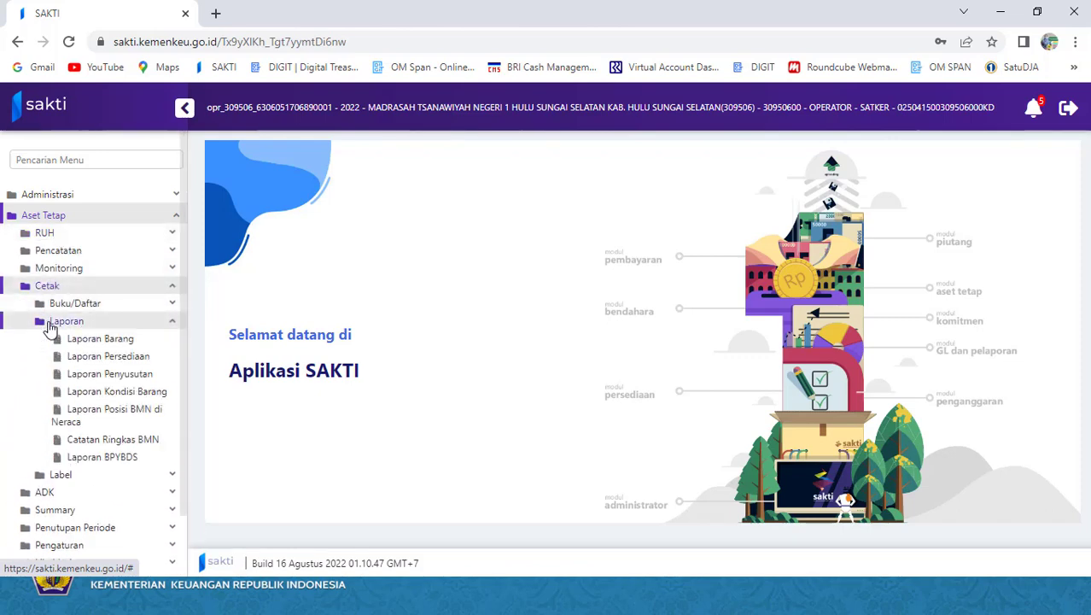
click(134, 395)
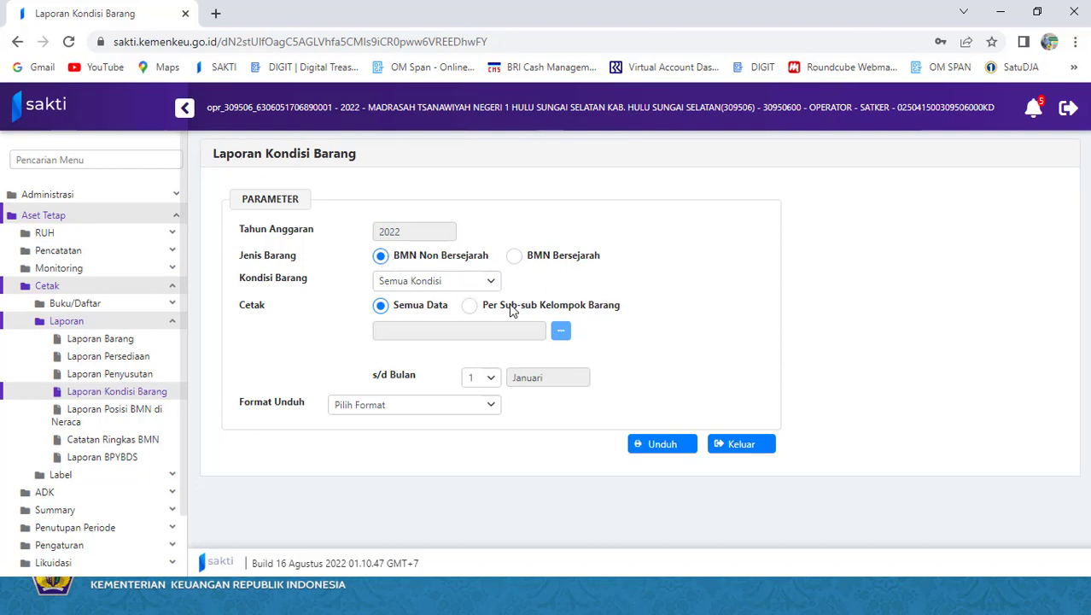
- Set the report's Kondisi Barang to Rusak Berat and its end month to 8 (Agustus)
click(480, 285)
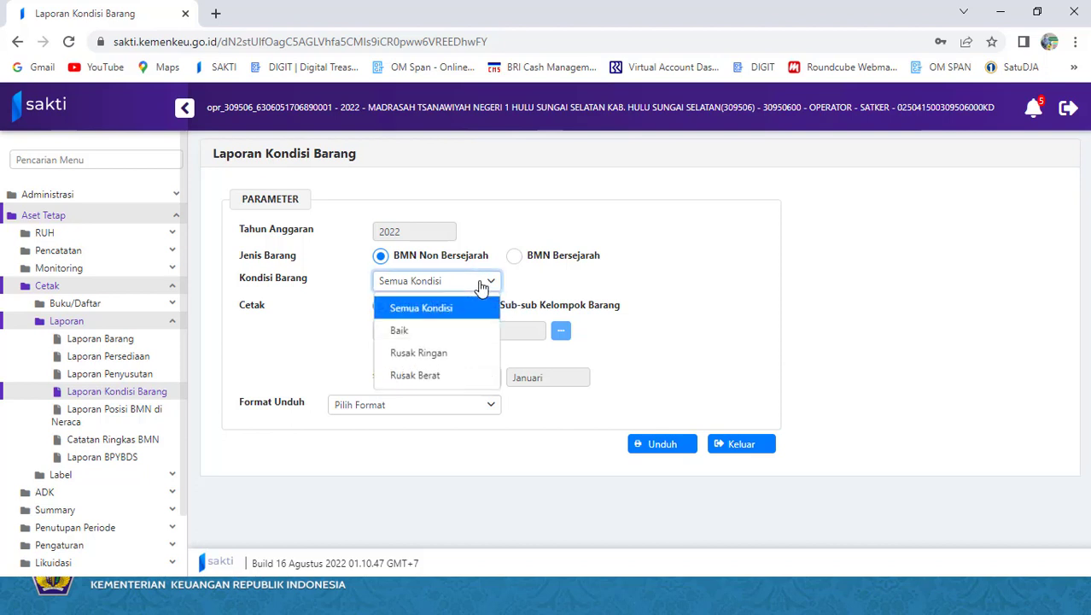
click(411, 377)
click(409, 376)
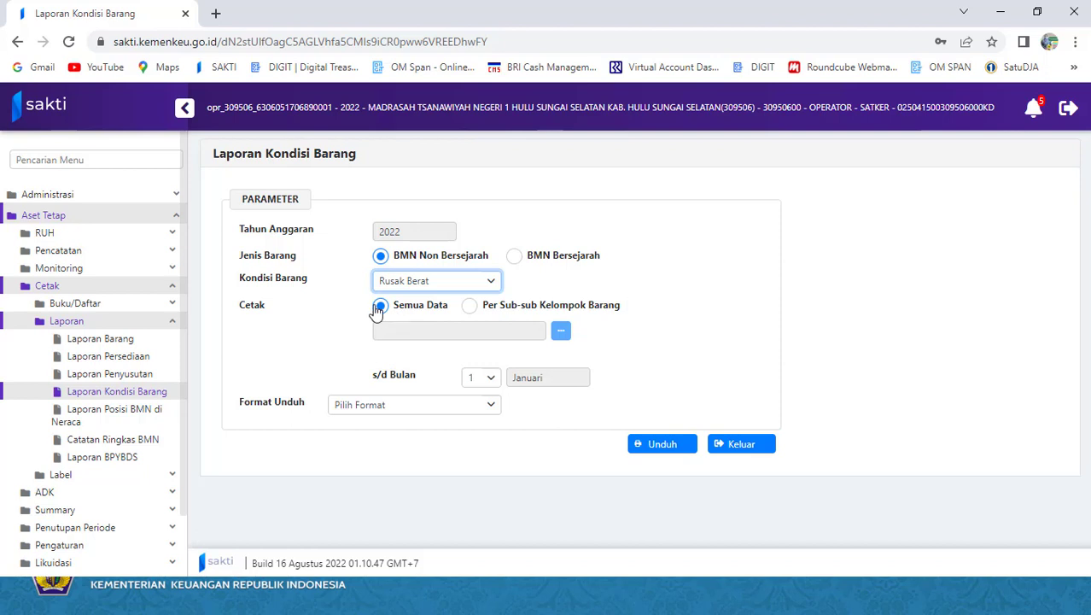
click(491, 381)
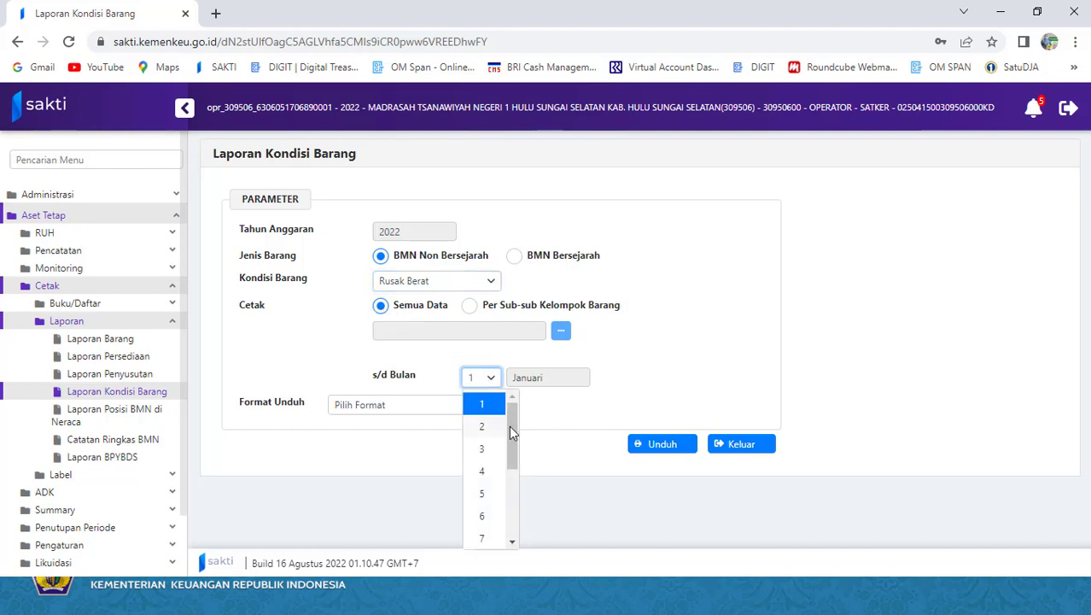
drag(514, 444, 512, 516)
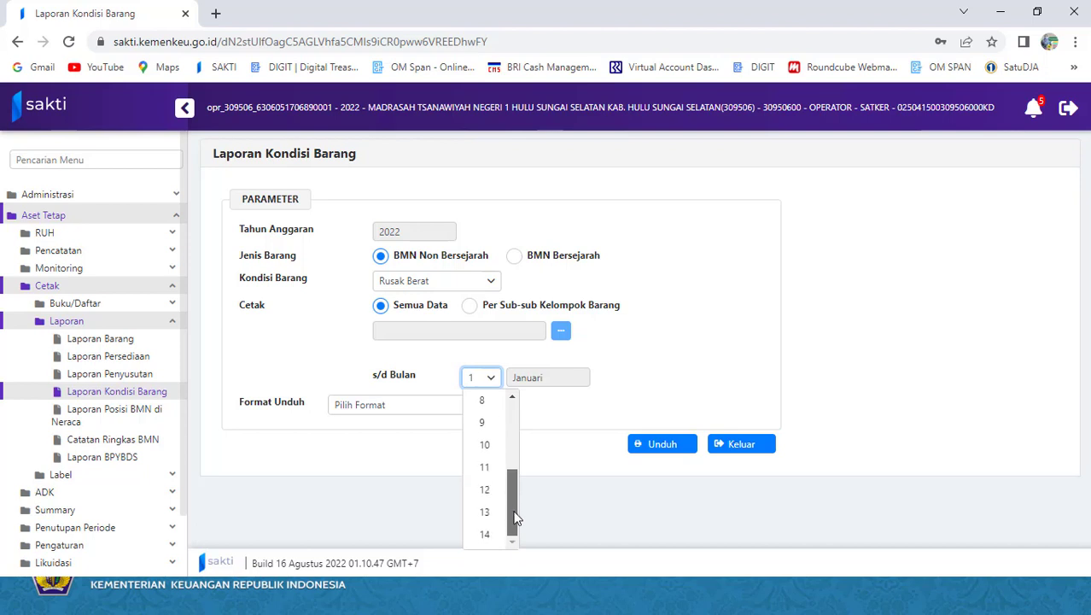
click(482, 405)
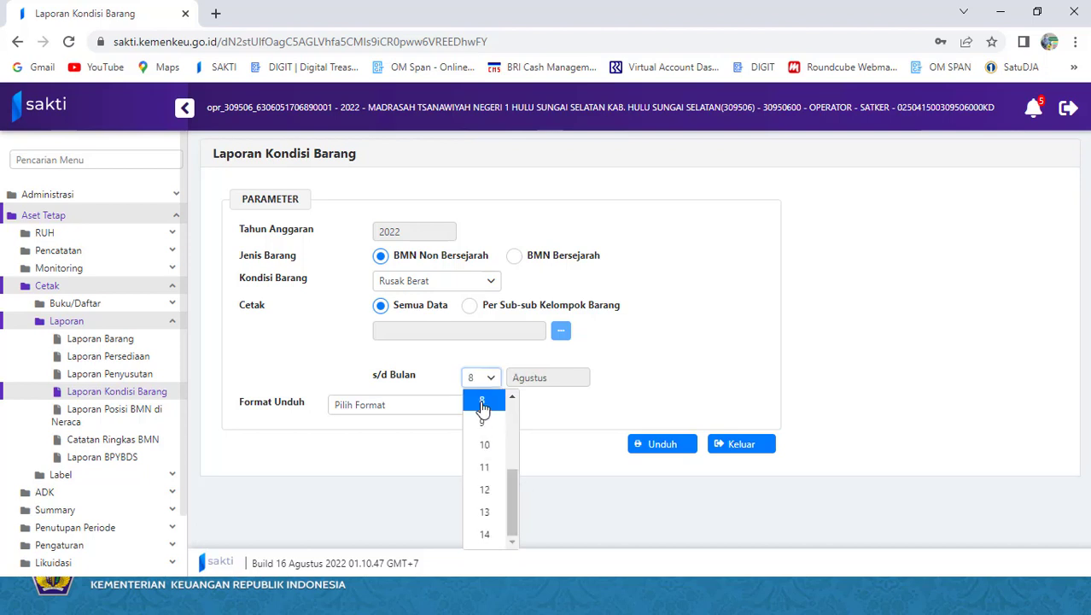
- Choose Excel (.xlsx) as the download format and submit the report request
click(415, 409)
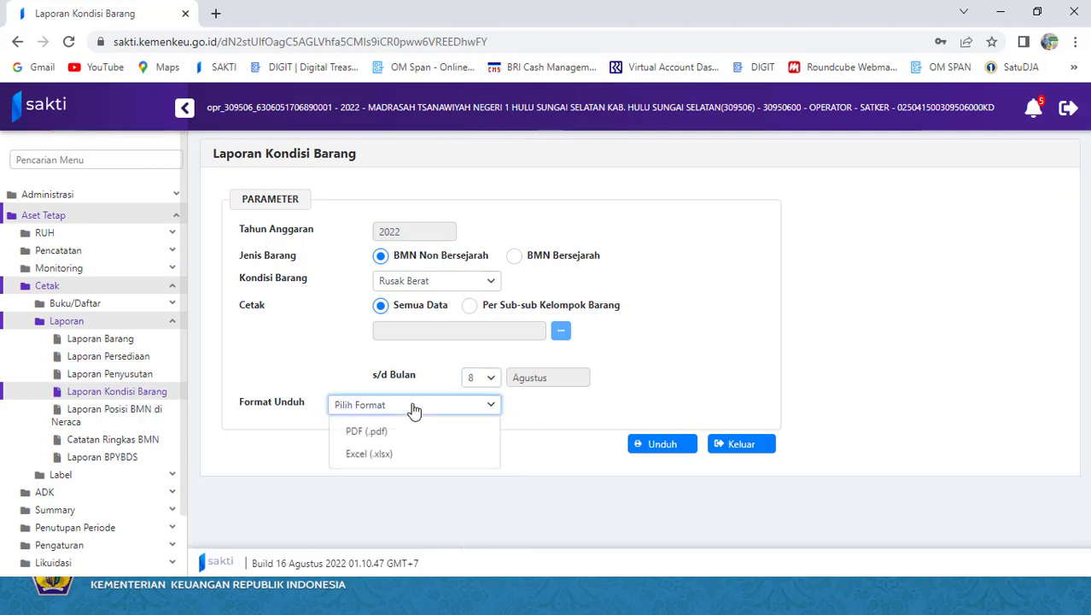
click(357, 456)
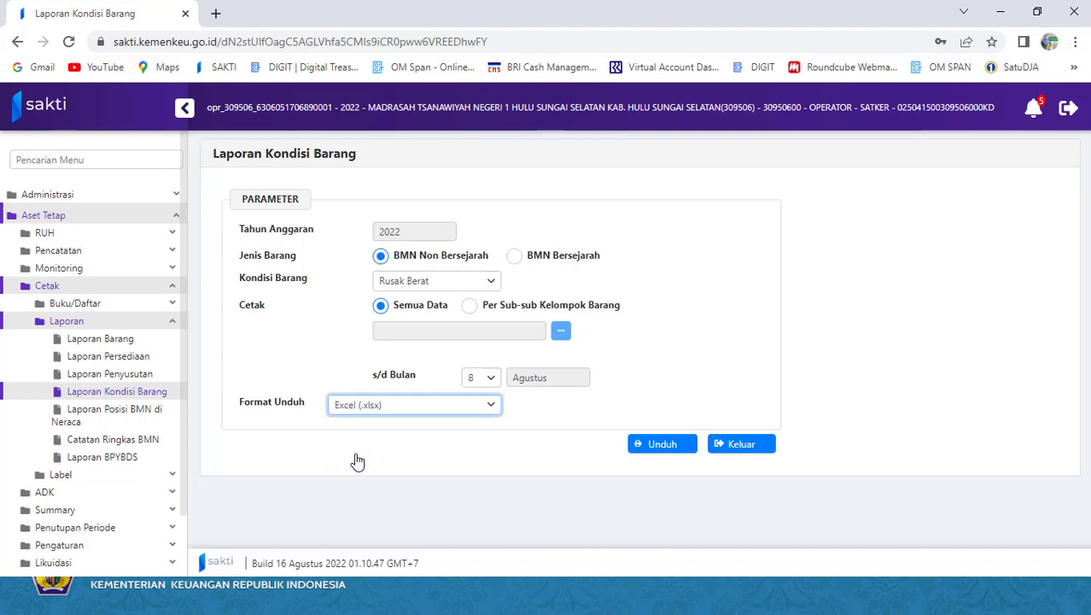
click(659, 449)
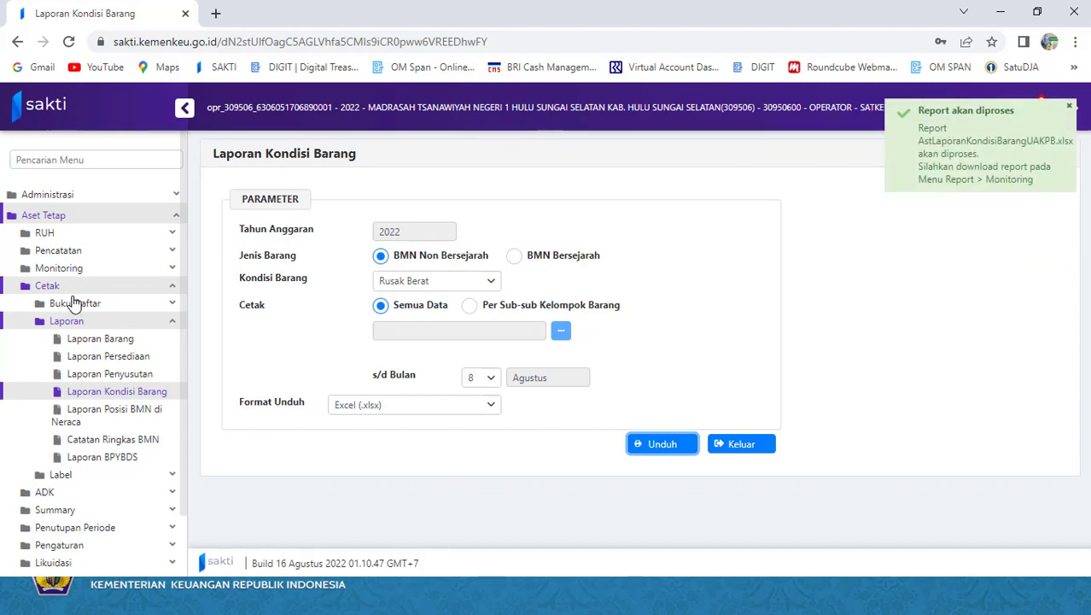
- Open the report monitoring page and refresh it until AstLaporanKondisiBarangUAKPB.xlsx is ready to download
click(49, 219)
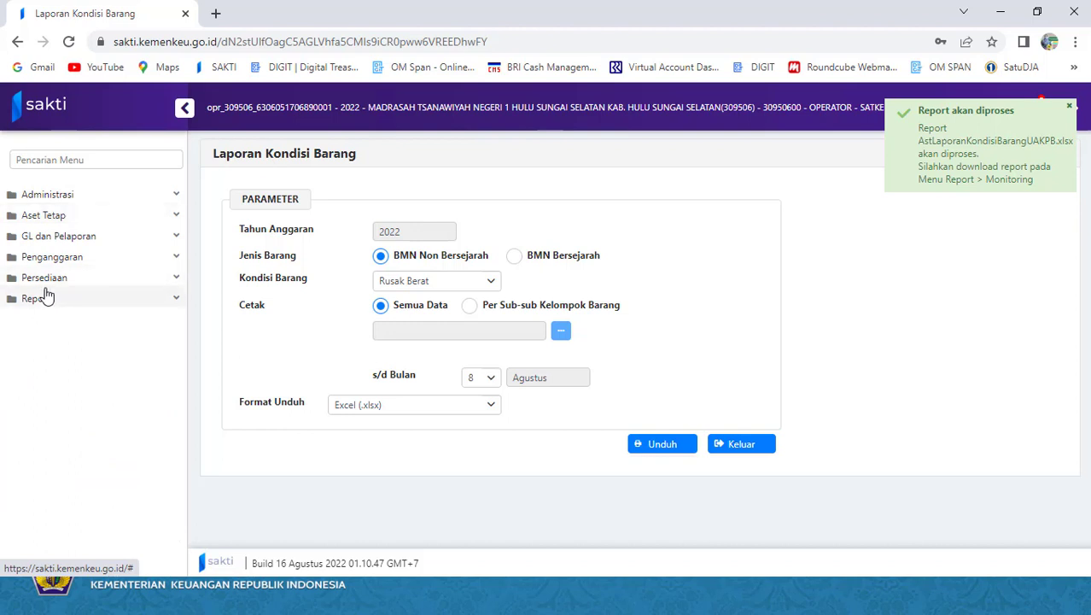
click(72, 302)
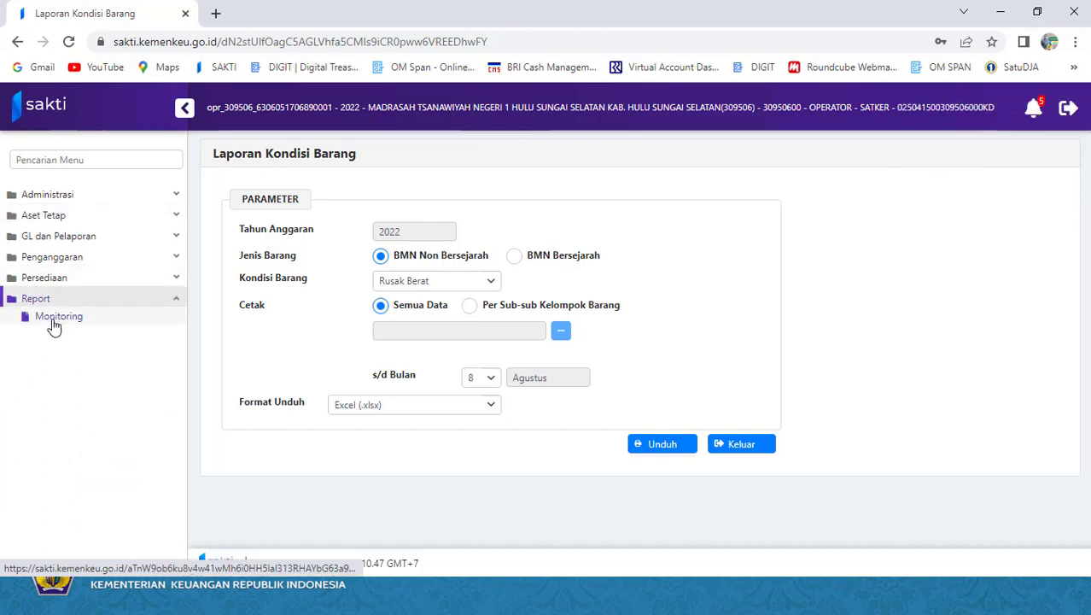
click(54, 325)
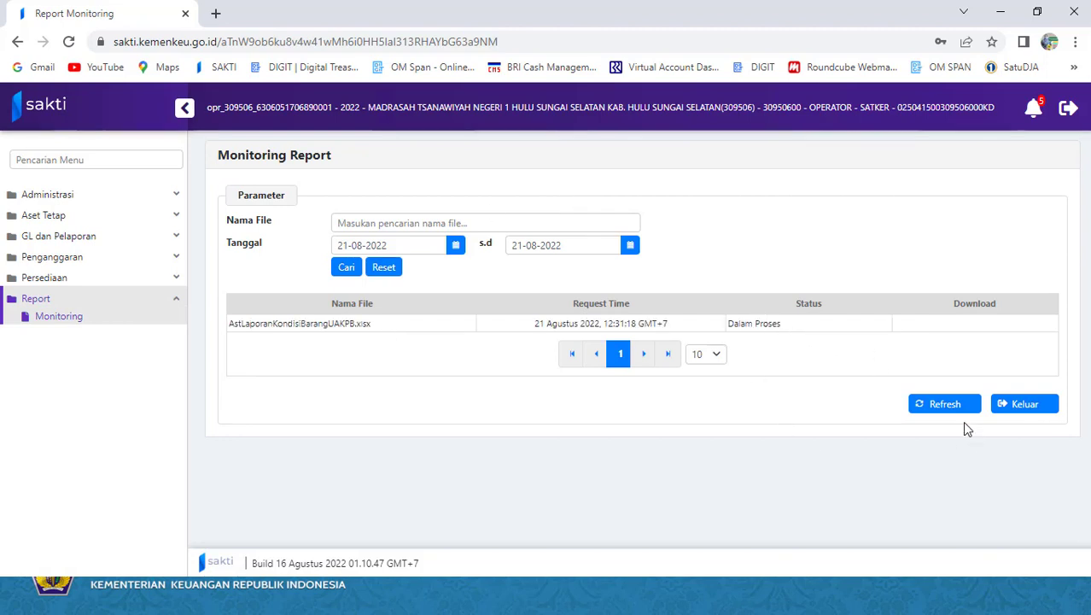
click(935, 414)
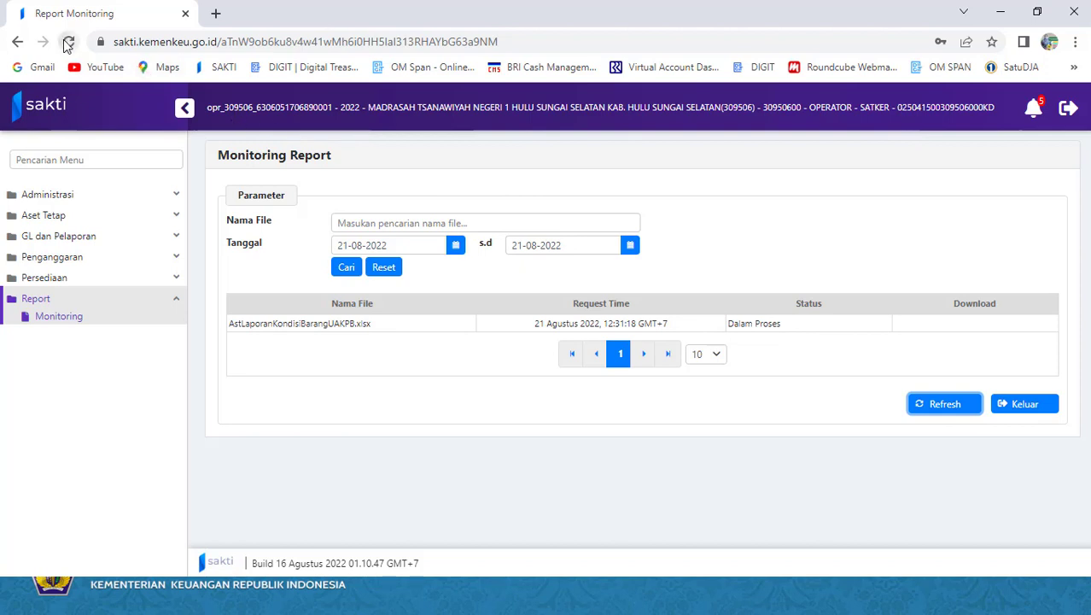
click(67, 43)
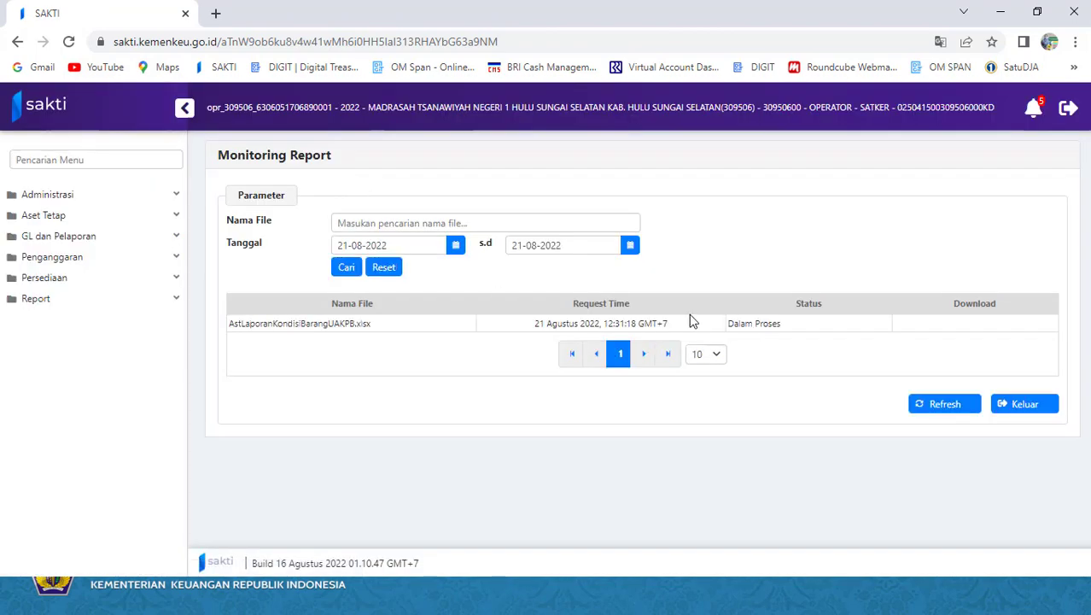
click(69, 41)
click(68, 40)
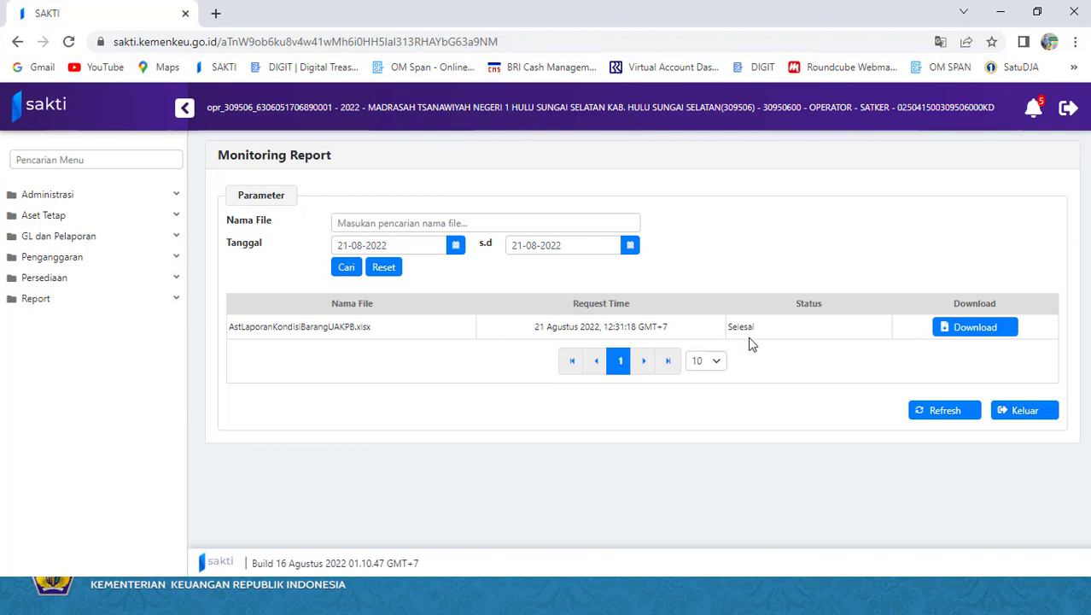
- Download AstLaporanKondisiBarangUAKPB.xlsx and open it in Excel with editing enabled
click(970, 338)
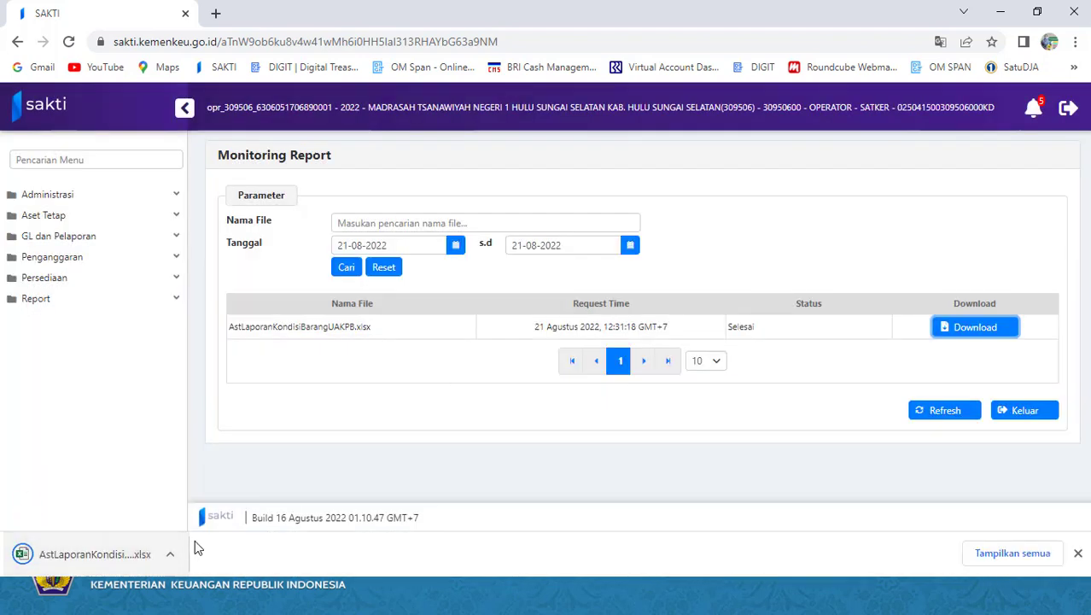
click(170, 555)
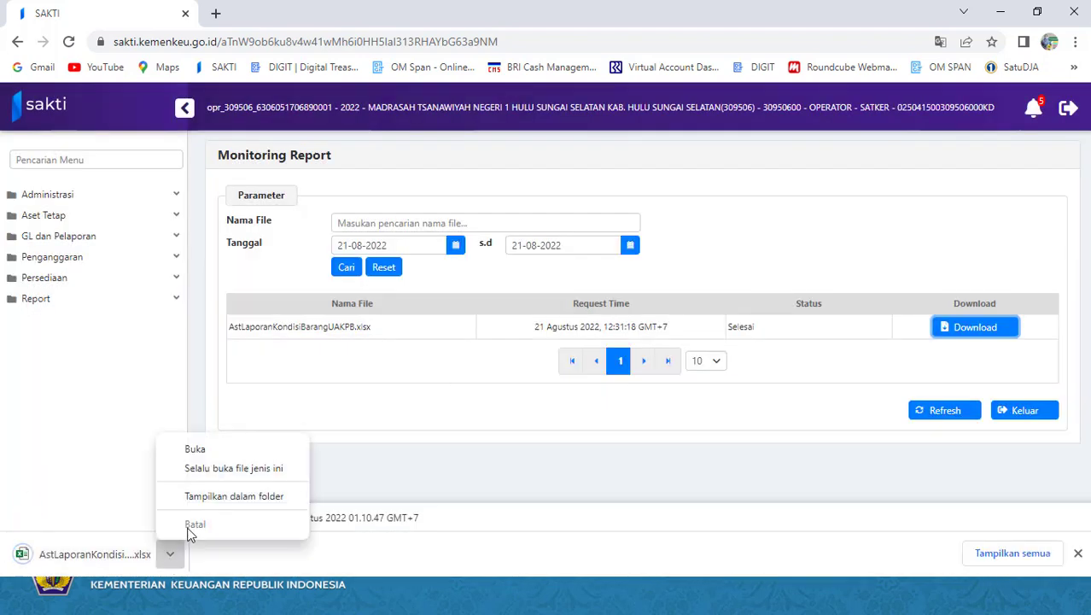
click(227, 499)
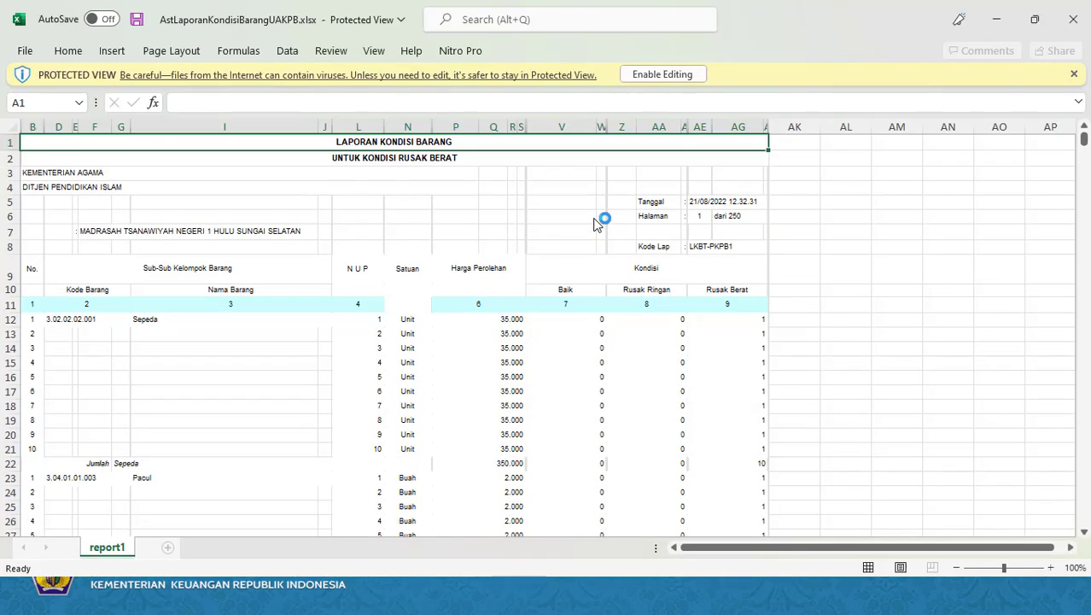
click(659, 75)
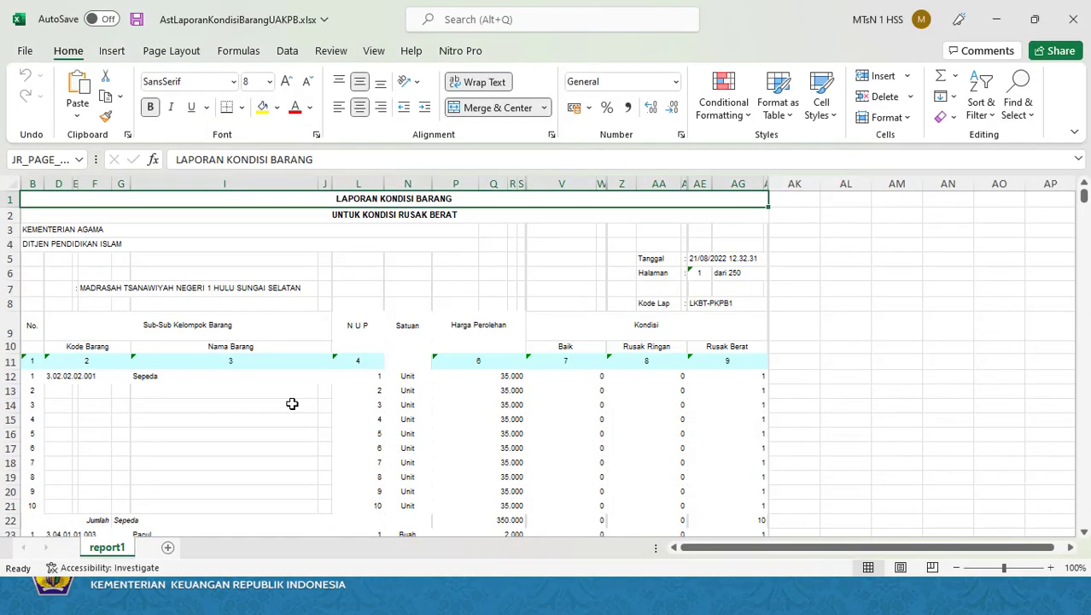
- Examine the report's heading and its list of heavily damaged items, including the item codes, names and conditions
click(292, 404)
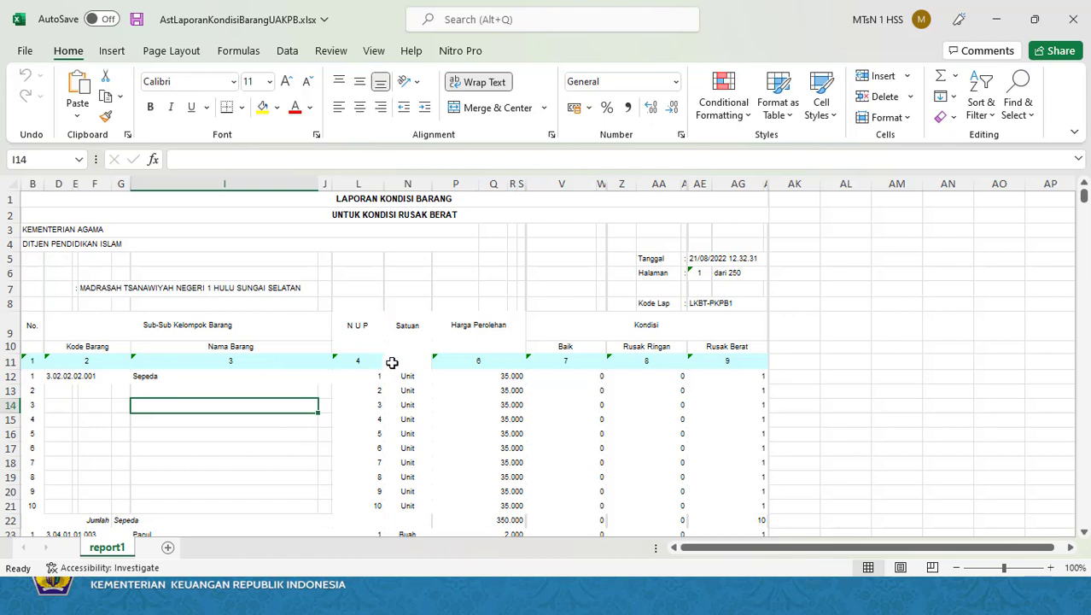
click(187, 420)
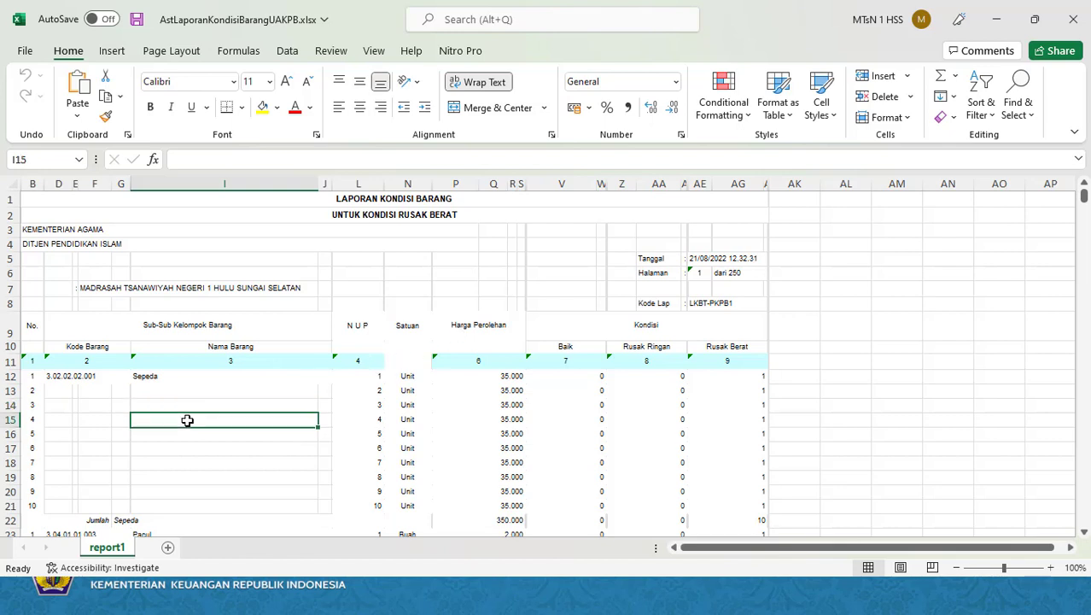
key(Up)
key(Up)
key(Down)
key(Down)
key(Down)
key(Down)
key(Down)
key(Down)
key(Down)
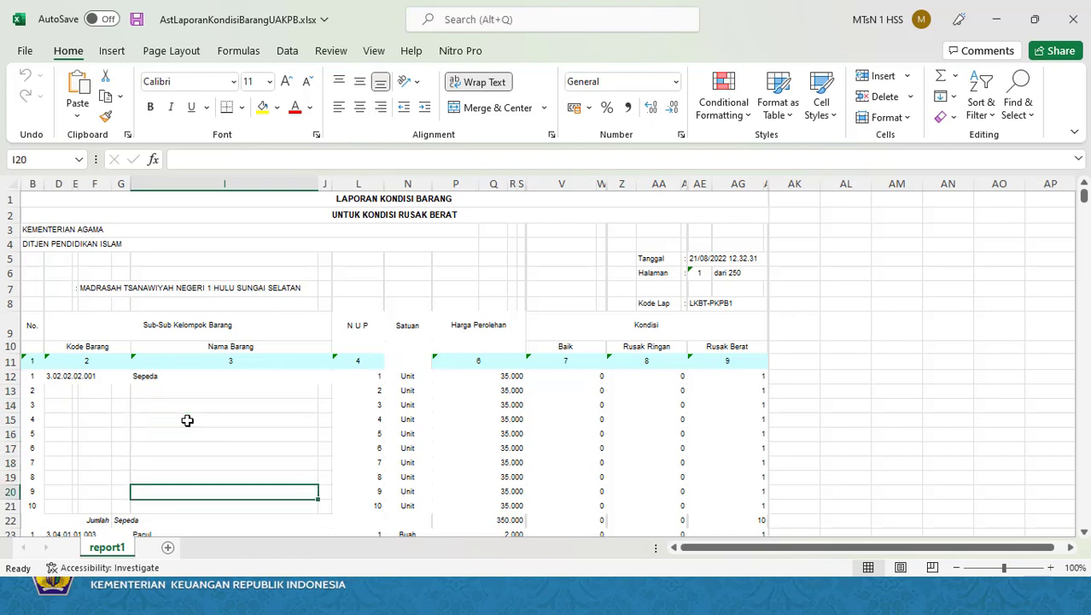
key(Left)
key(Down)
key(Left)
key(Left)
key(Left)
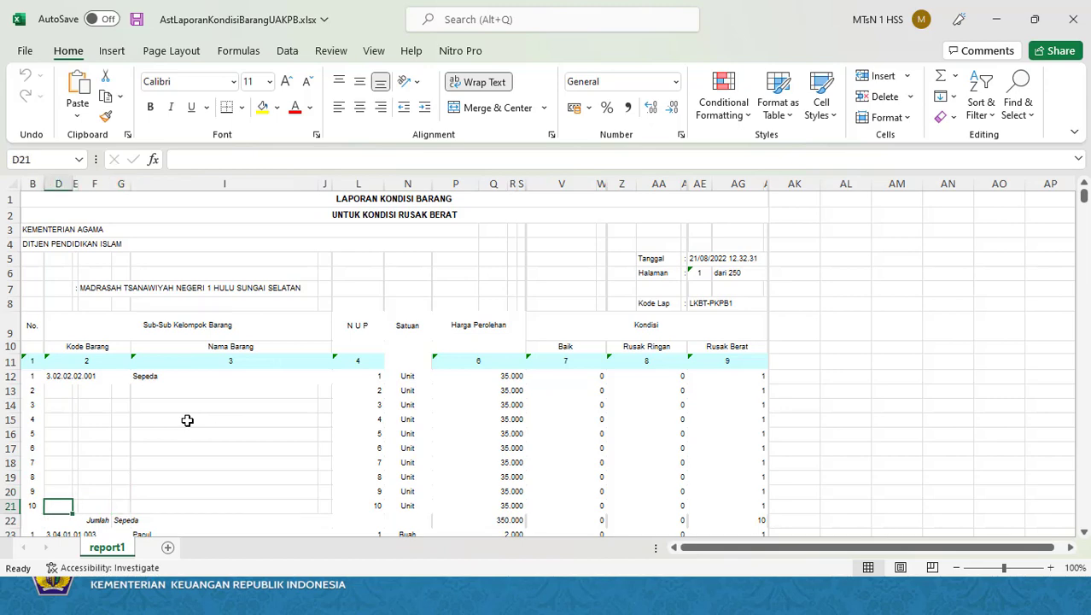
drag(1084, 196, 1084, 128)
click(274, 234)
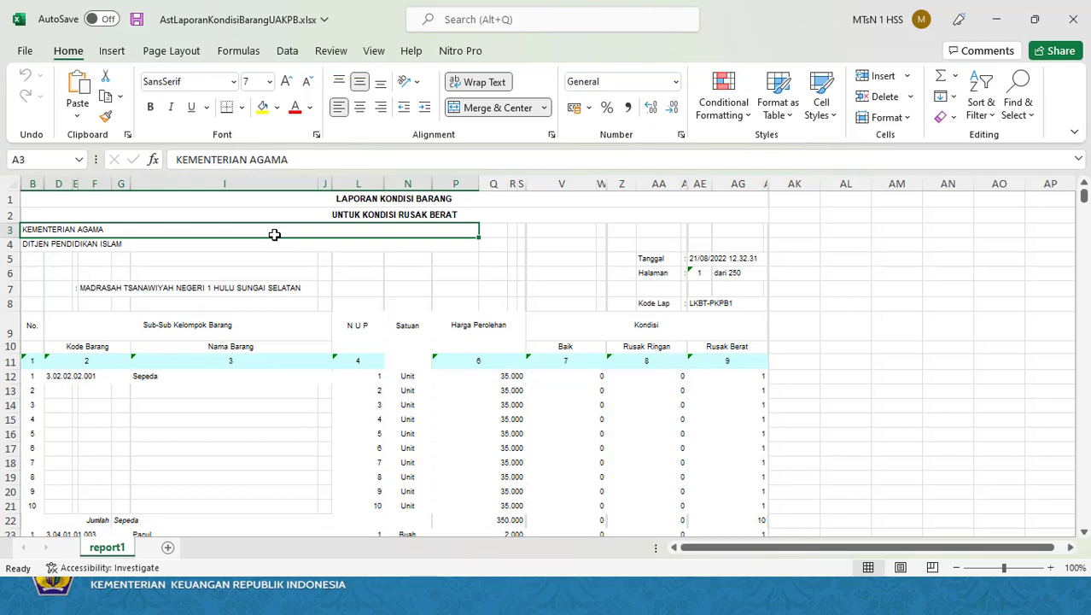
key(Down)
key(Down)
key(Down)
key(Down)
key(Down)
key(Down)
key(Down)
key(Down)
key(Down)
key(Down)
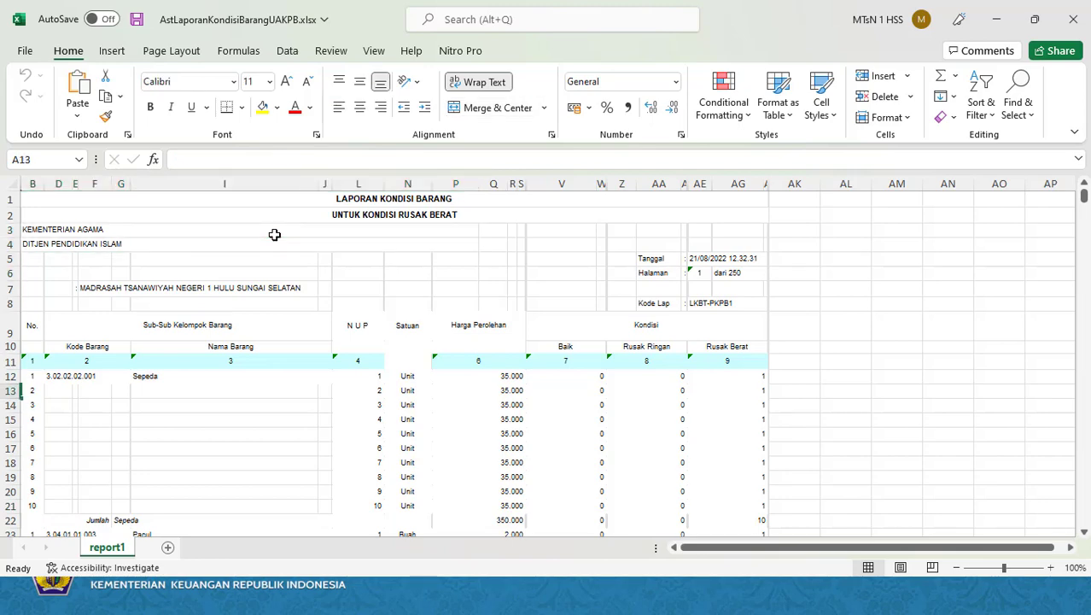
key(Right)
key(Right)
key(Down)
key(Down)
key(Down)
key(Down)
key(Down)
key(Down)
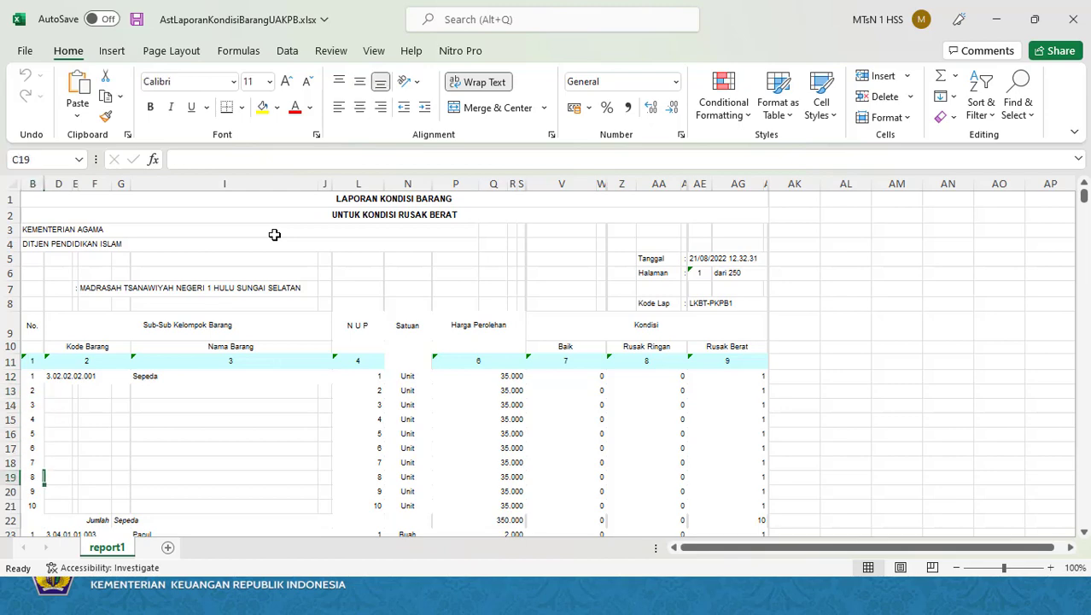
- Read down the heavily damaged items report through the Sepeda, Pacul, Hand Sprayer and Mesin Ketik entries, and return to its beginning
key(Down)
key(Down)
key(Down)
key(Down)
key(Down)
key(Down)
key(Down)
key(Down)
key(Down)
key(Down)
key(Down)
key(Down)
key(Down)
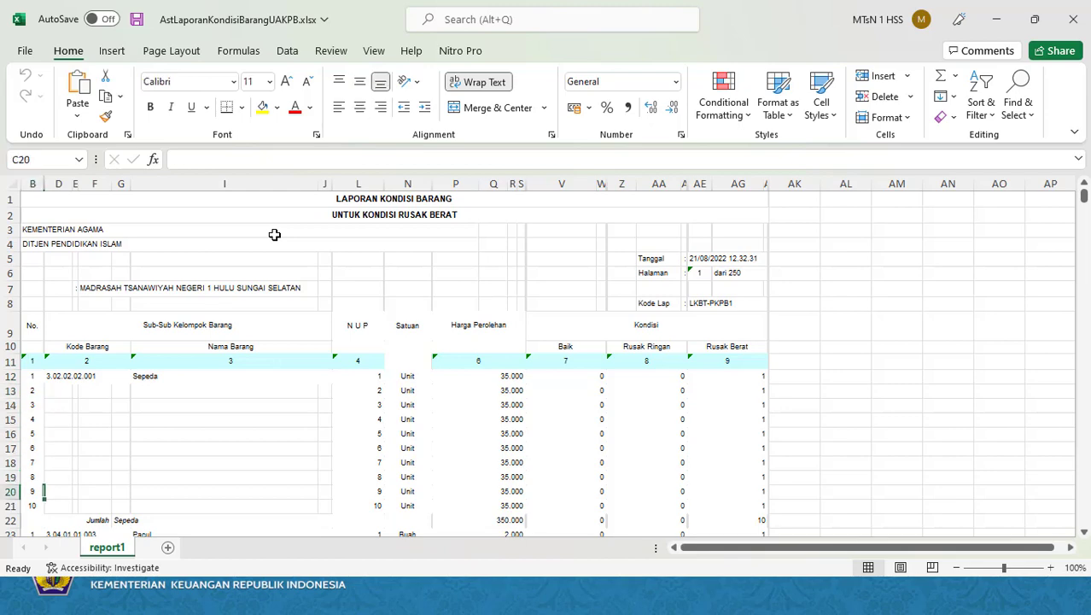
key(Down)
key(Down)
key(Down)
key(Down)
key(Down)
key(Down)
key(Down)
key(Down)
key(Down)
key(Down)
key(Down)
key(Down)
key(Down)
key(Down)
key(Down)
key(Down)
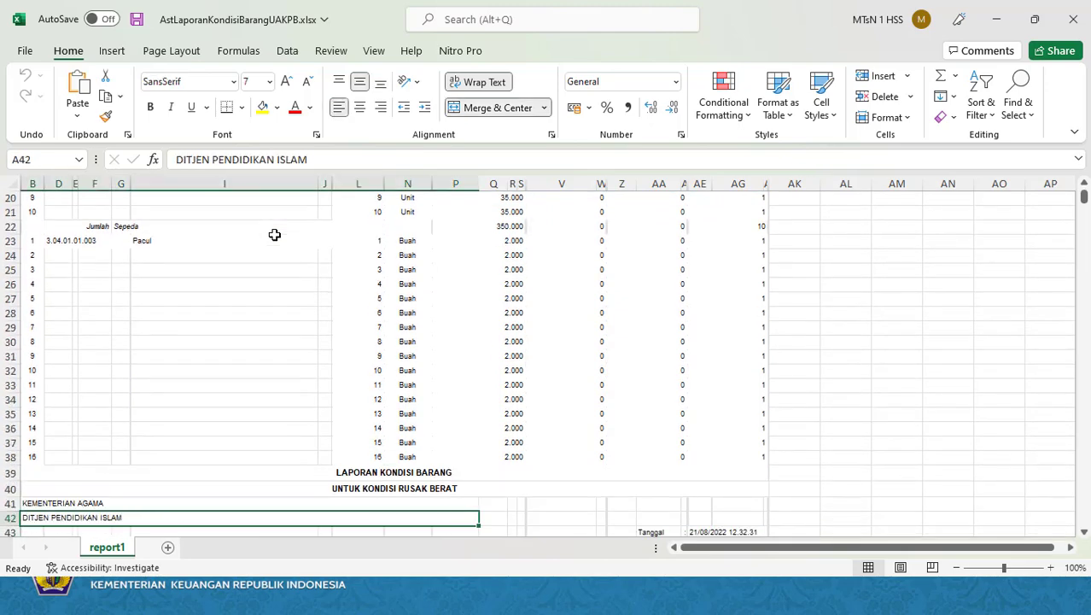
key(Down)
key(Down)
key(Down)
key(Down)
key(Down)
key(Down)
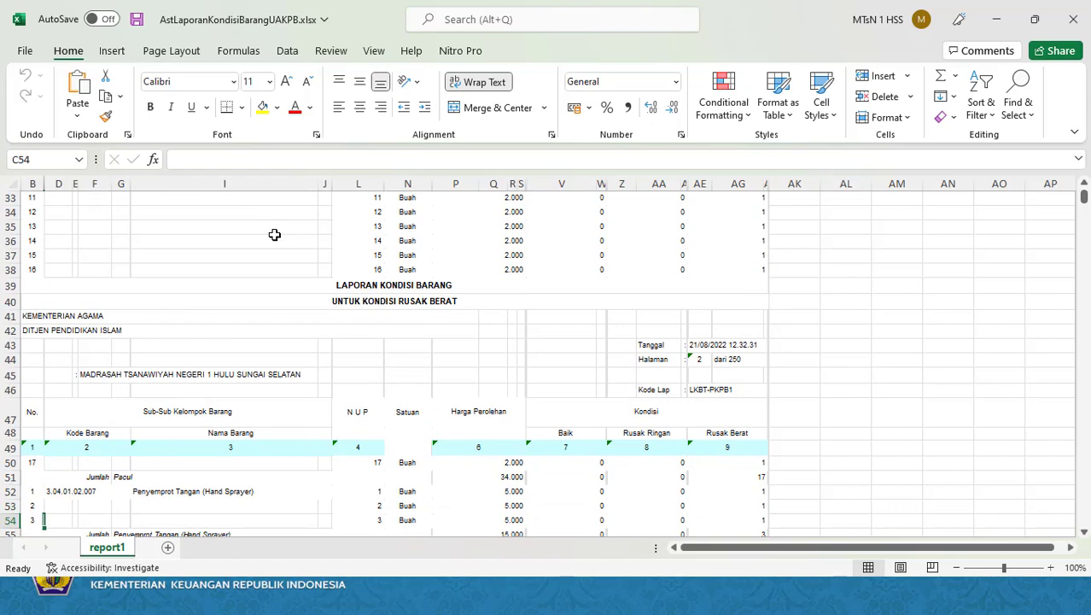
key(Down)
key(Down)
key(Down)
key(Down)
key(Down)
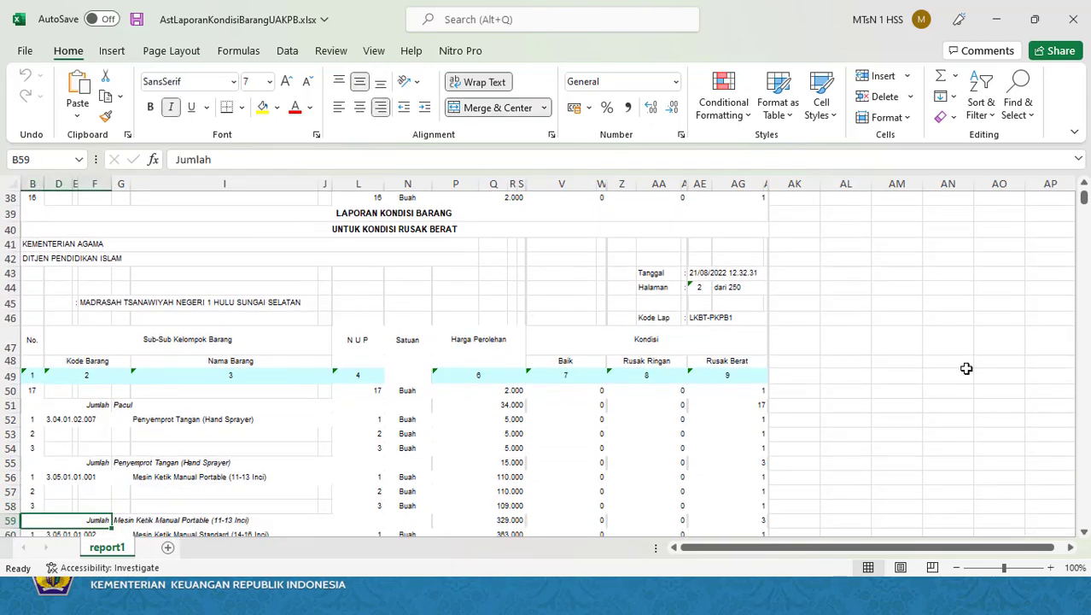
drag(1083, 203, 1083, 191)
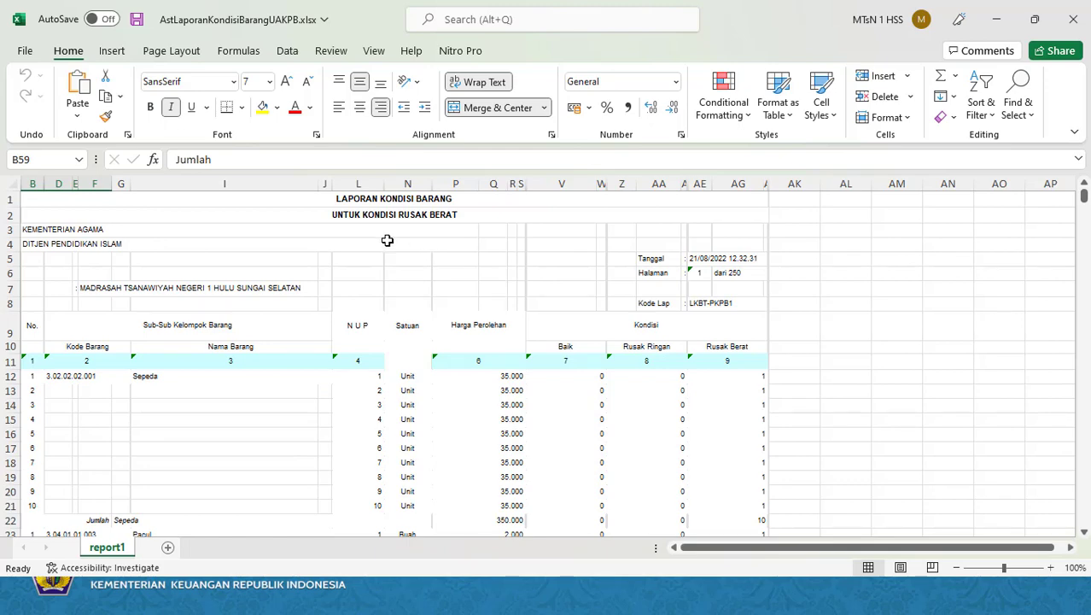
- Switch to the Penghapusan MTsN 1 HSS folder in File Explorer and open "2. Daftar Barang yang diusulkan - Copy.xlsx" in Excel
key(alt+Tab)
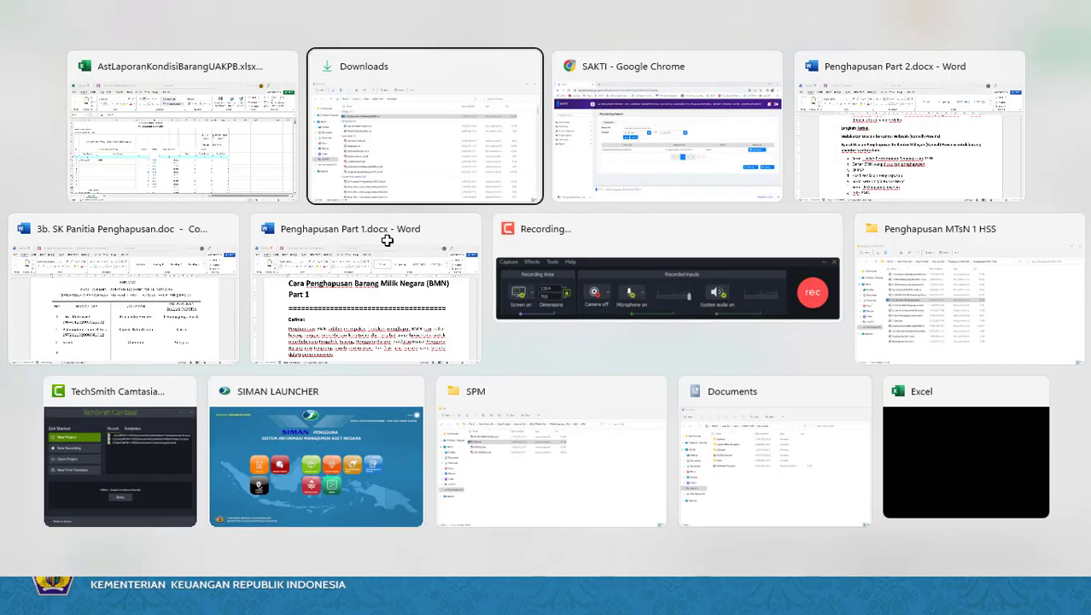
key(Tab)
key(Tab)
key(Tab)
key(Tab)
key(Tab)
key(Tab)
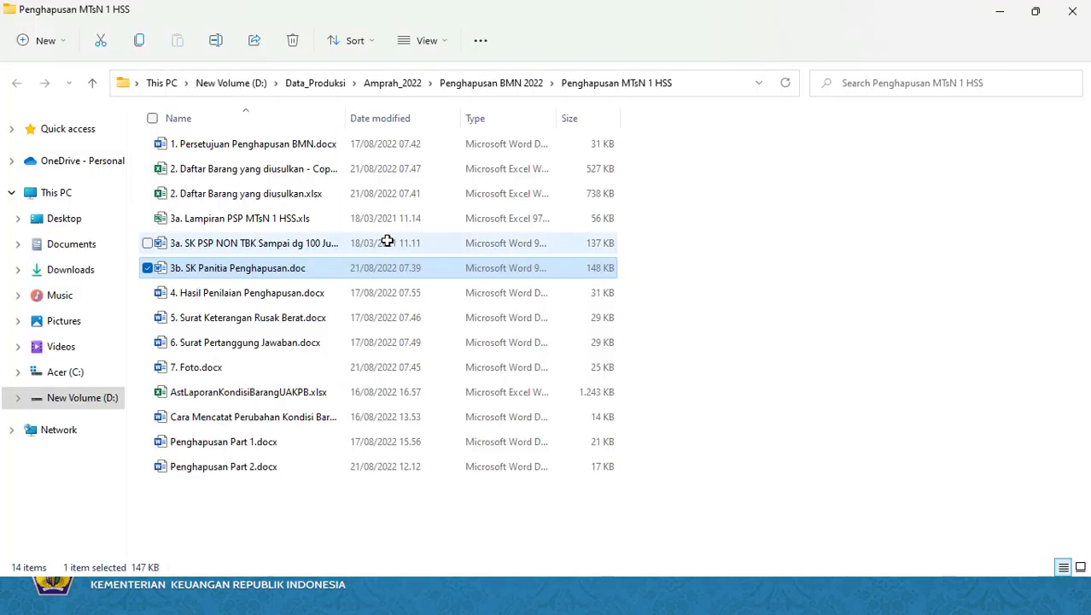
click(207, 174)
key(alt+Tab)
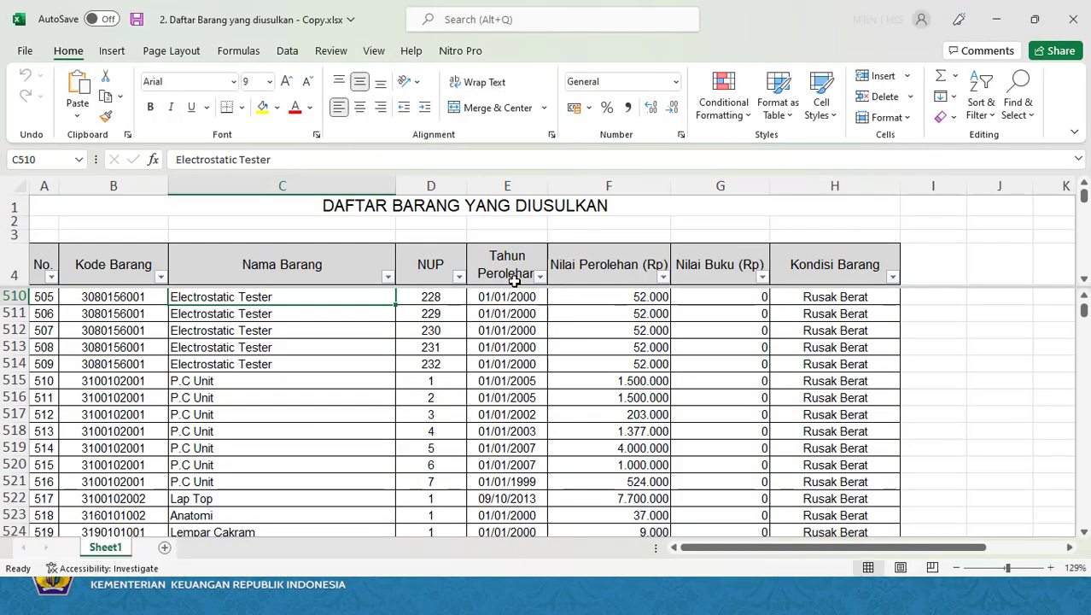
- Examine the proposed items list's column headings in row 4, from Kode Barang through Kondisi Barang
click(290, 388)
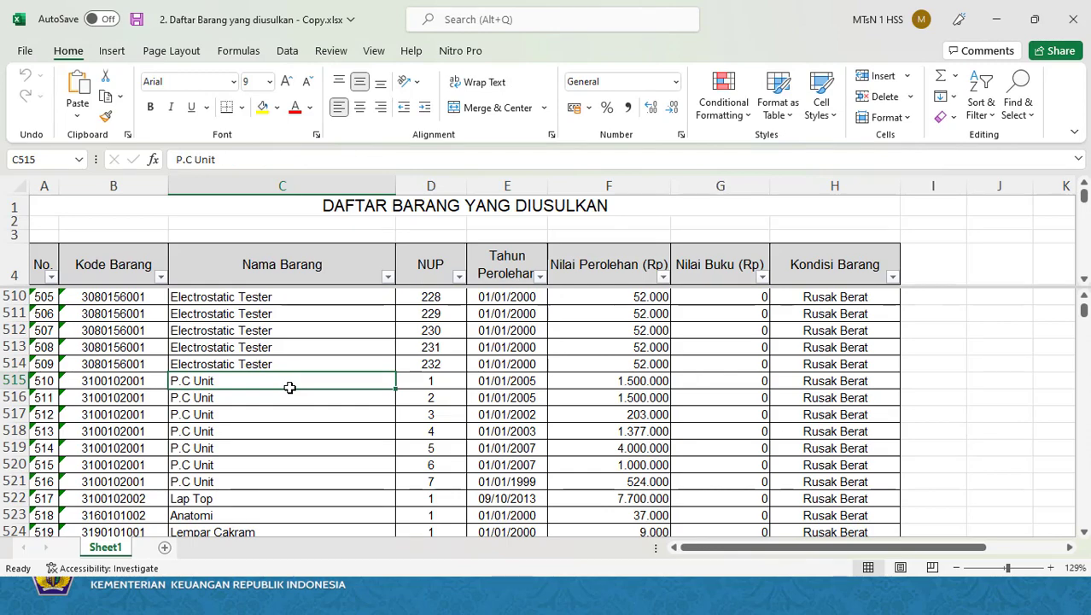
key(Left)
key(Left)
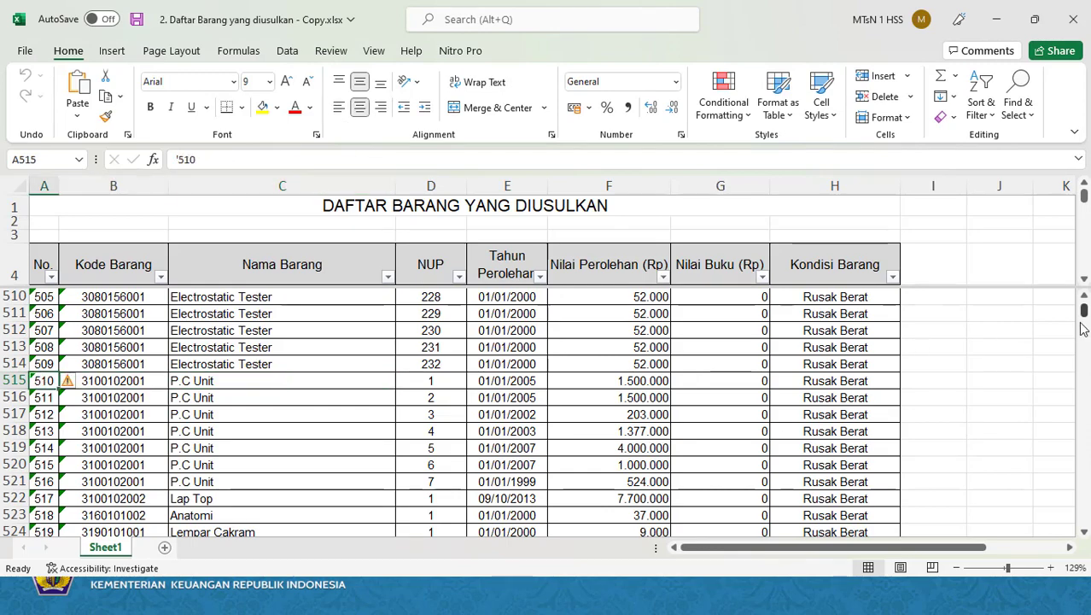
drag(1084, 309, 1084, 293)
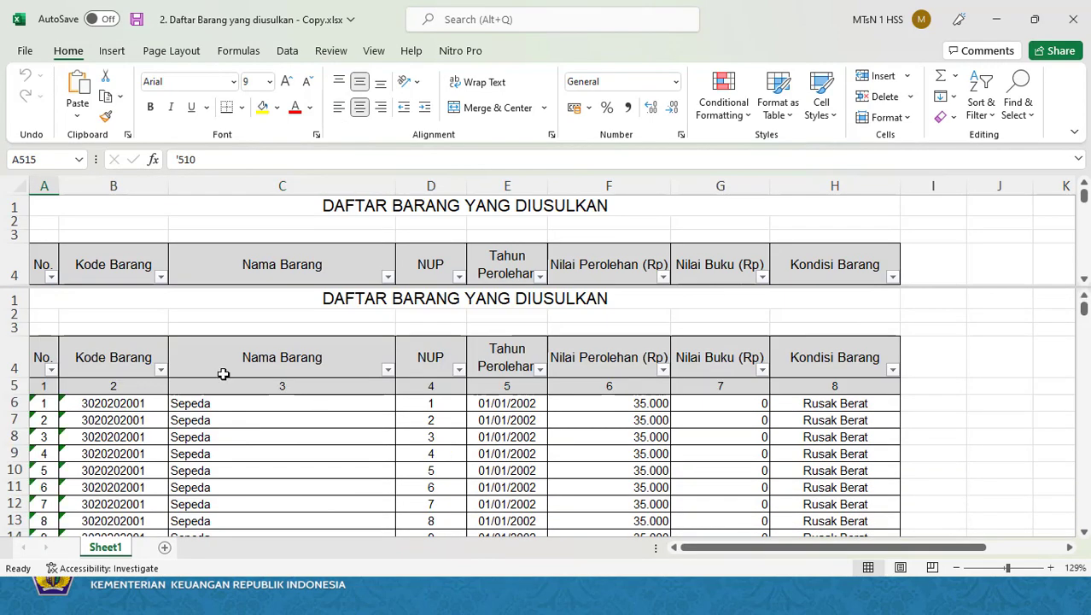
click(104, 356)
key(Right)
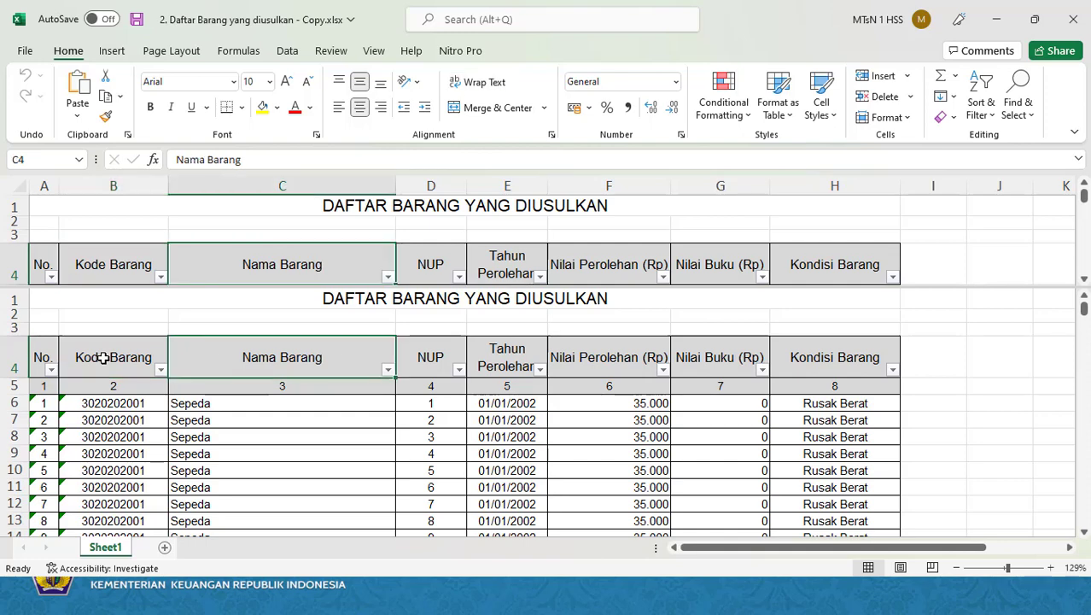
key(Right)
key(Right)
key(Right)
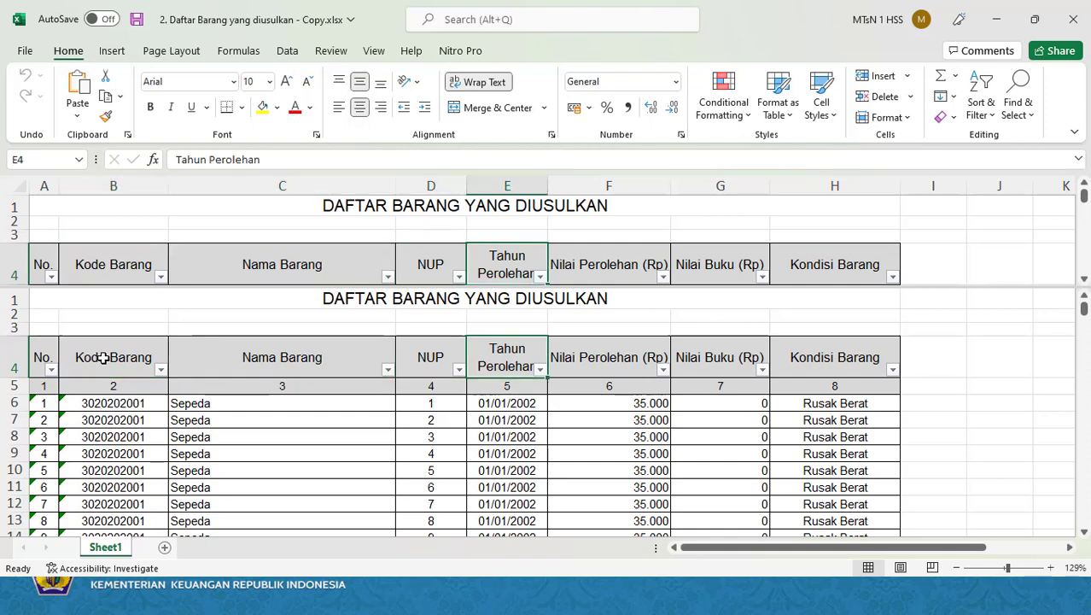
key(Right)
key(Right)
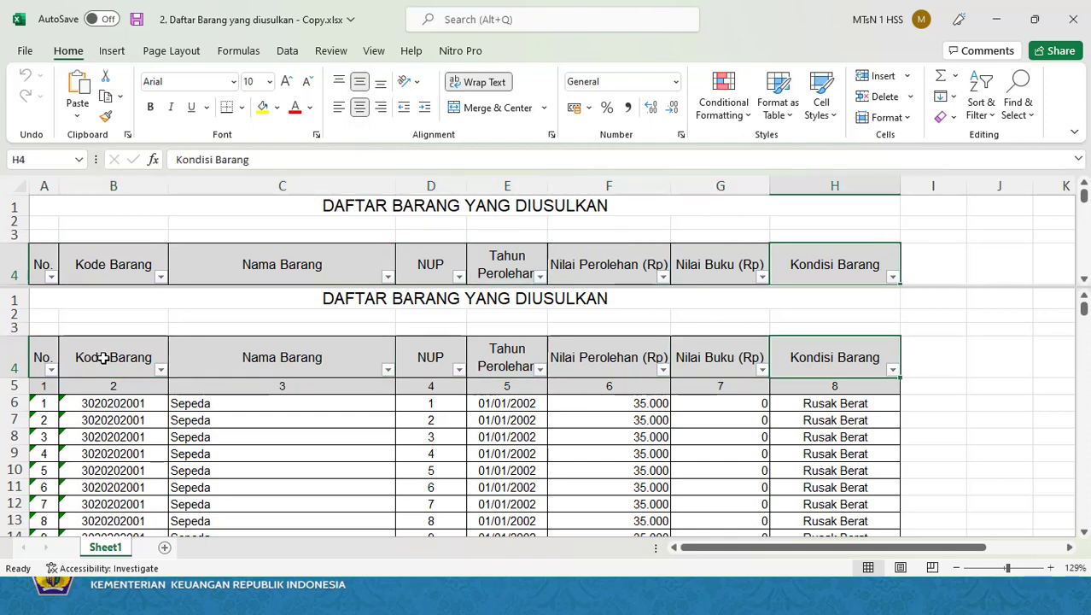
- Review the Sepeda rows' condition, book value and NUP entries in the proposed items list
key(Down)
key(Down)
key(Down)
key(Down)
key(Down)
key(Down)
key(Down)
key(Down)
key(Down)
key(Down)
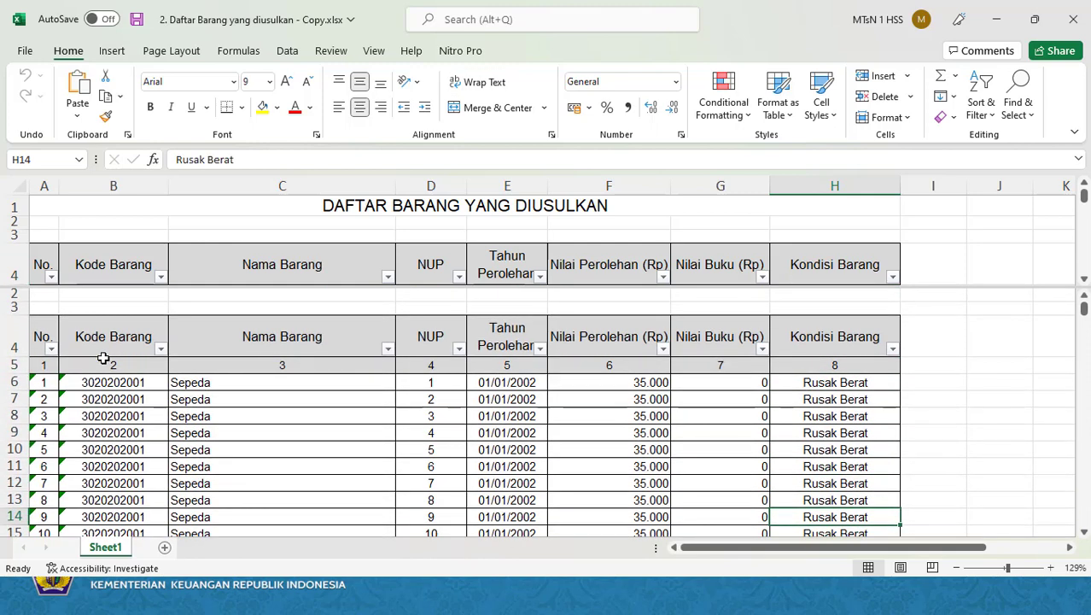
key(Left)
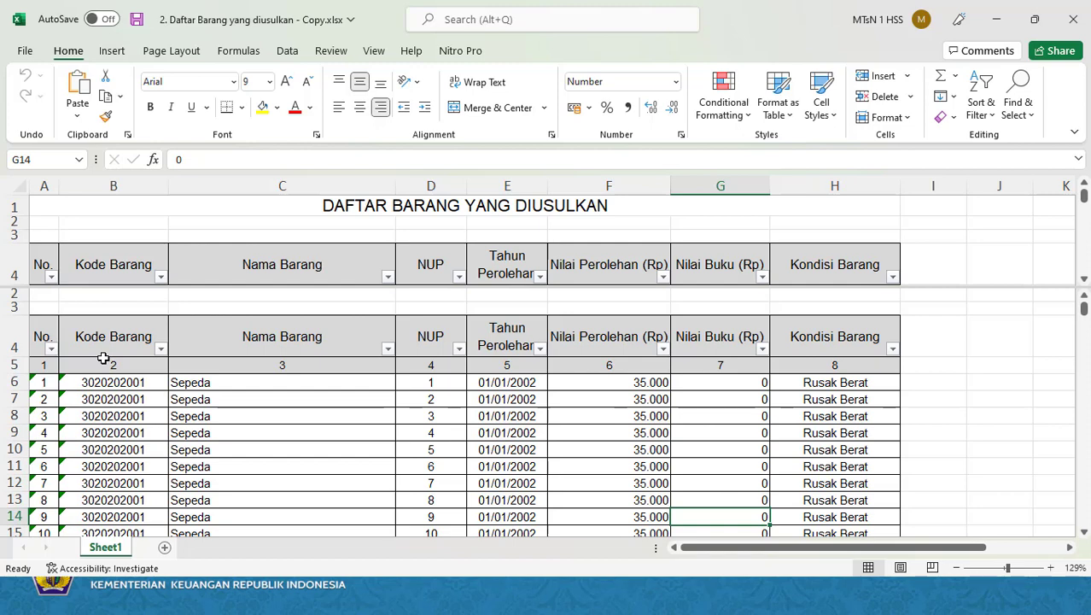
key(Right)
key(Right)
key(Left)
key(Left)
key(Left)
key(Left)
key(Left)
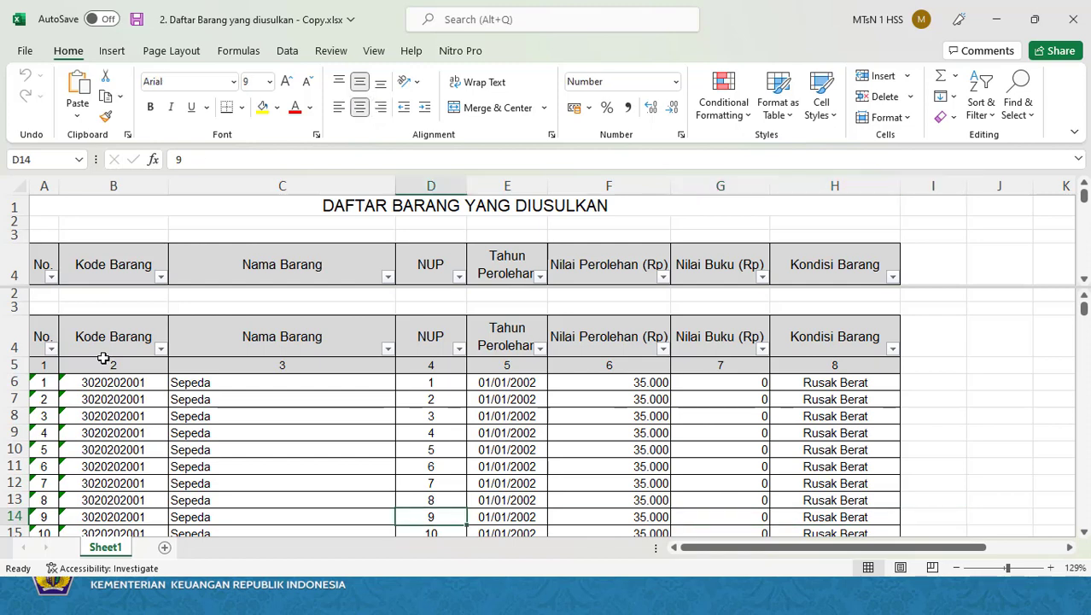
key(Down)
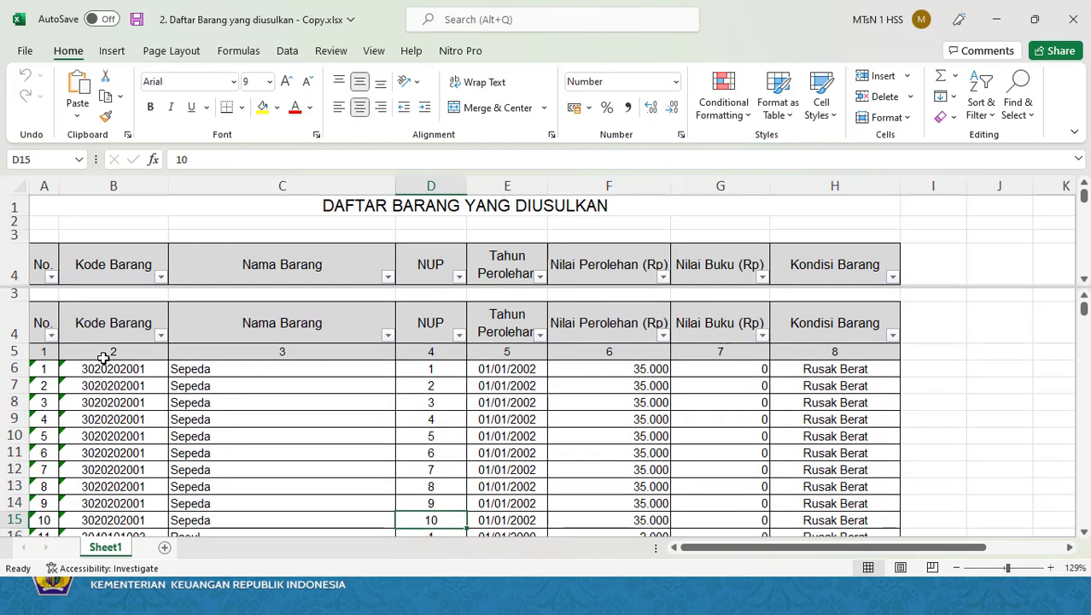
key(Up)
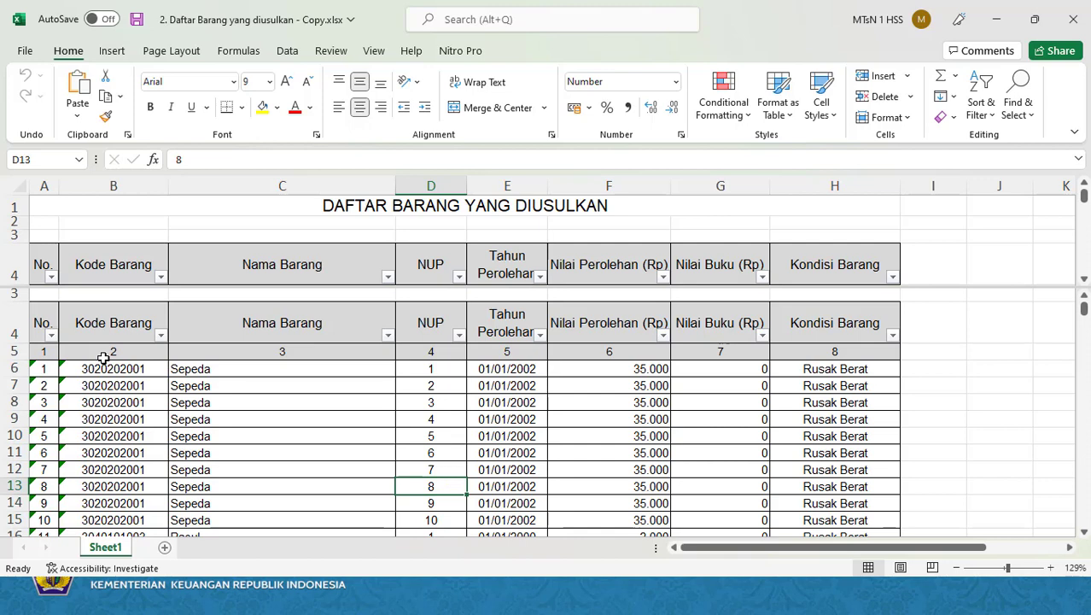
key(Up)
key(Up)
key(Up)
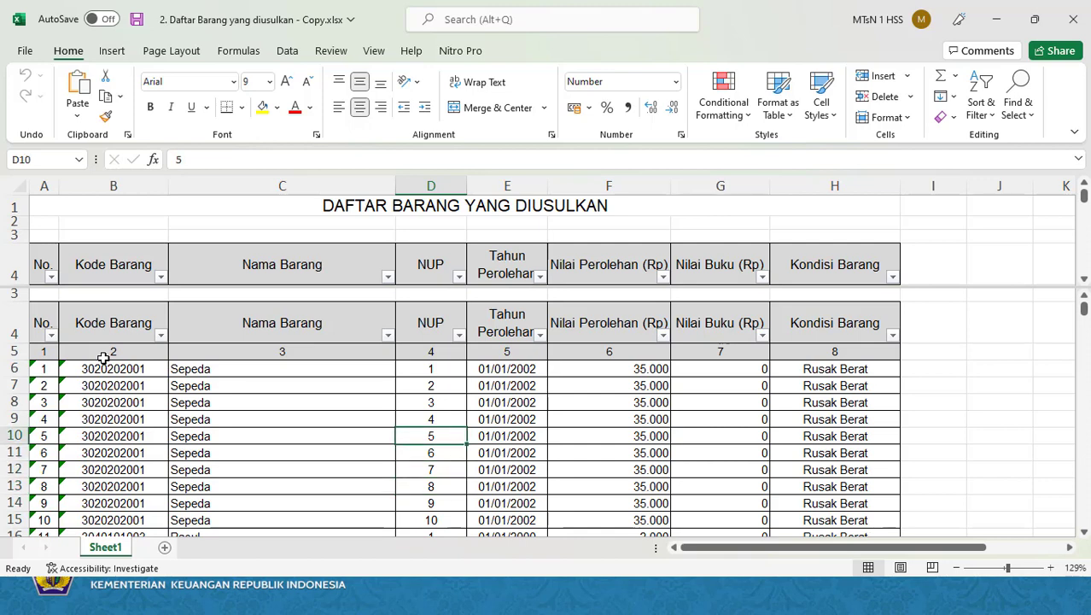
- Compare the Sepeda entries with those in AstLaporanKondisiBarangUAKPB.xlsx and return to the proposed items list
key(alt+Tab)
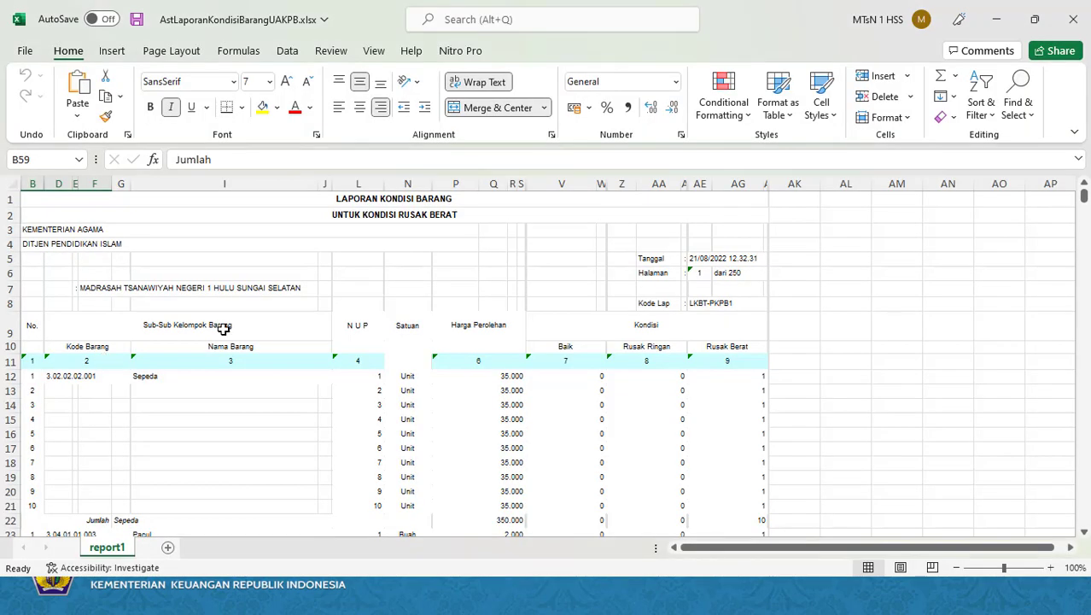
click(139, 427)
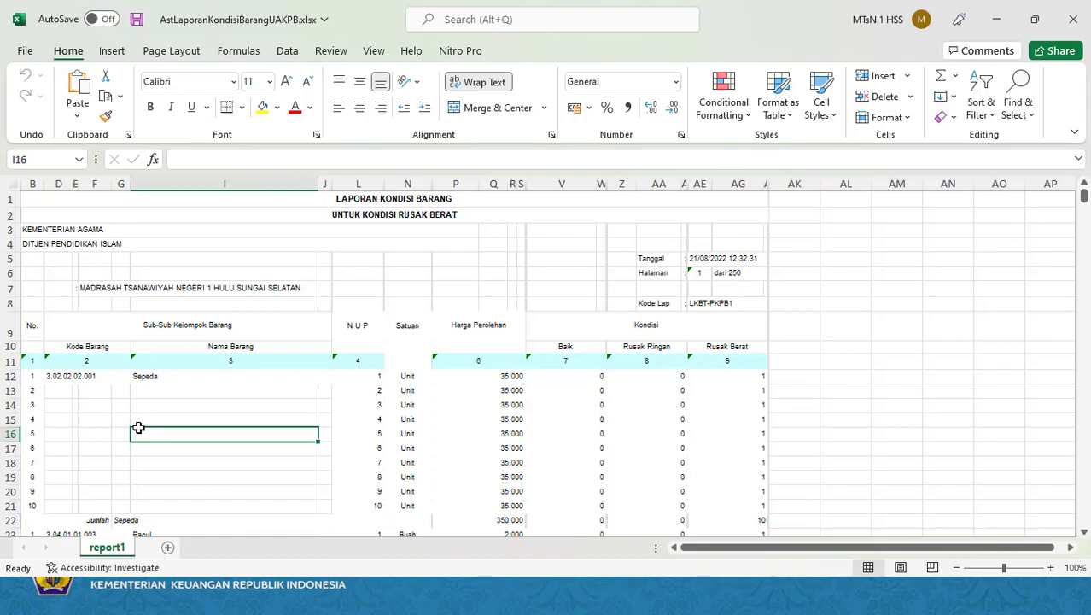
key(alt+Tab)
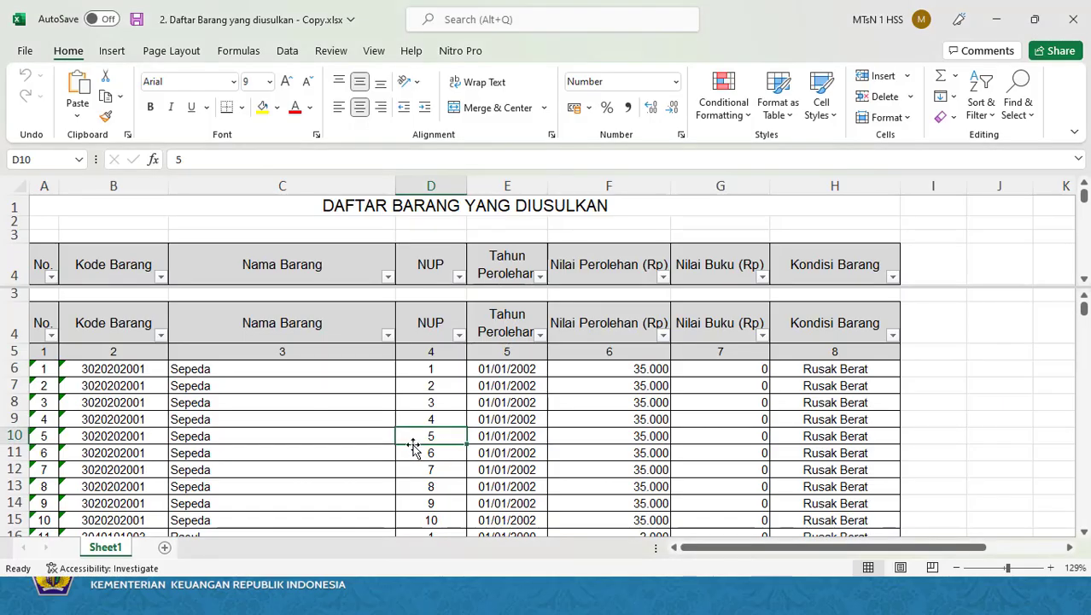
- Check the individual NUP numbers listed for the Sepeda items and the first Pacul items
key(Down)
key(Down)
key(Down)
key(Down)
key(Down)
key(Down)
key(Down)
key(Down)
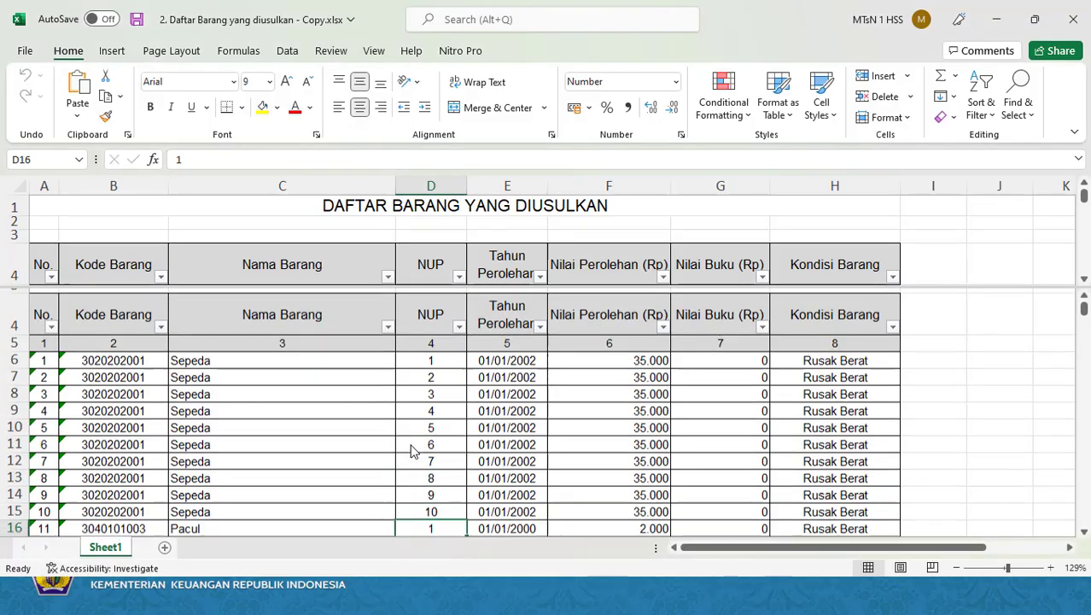
key(Up)
key(Up)
key(Up)
key(Up)
key(Up)
key(Up)
key(Up)
key(Up)
key(Up)
key(Up)
key(Up)
key(Up)
key(Up)
key(Up)
key(Up)
key(Up)
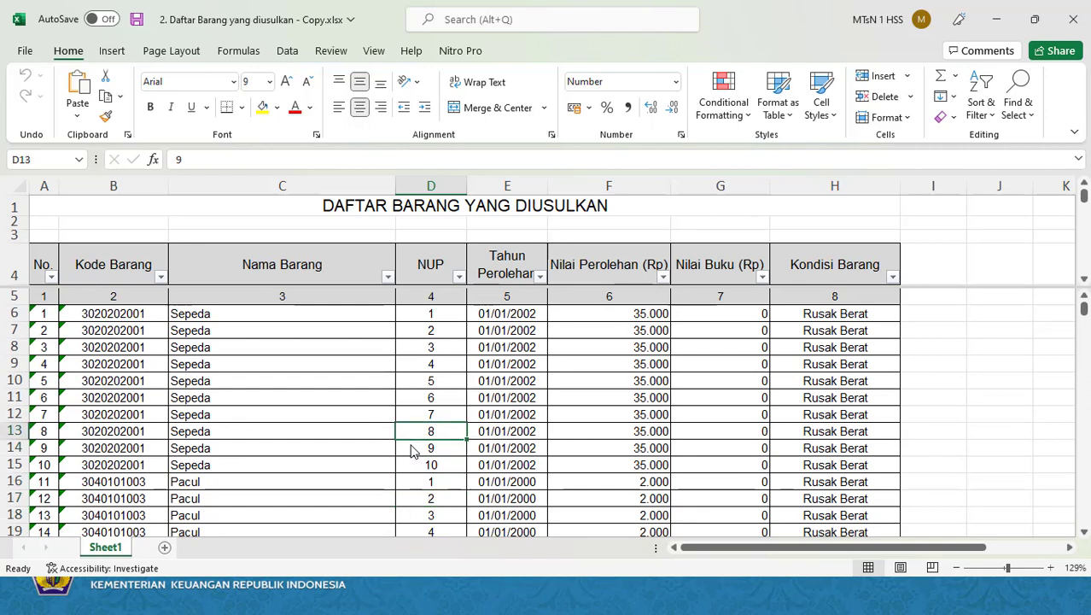
key(Up)
key(Down)
key(Down)
key(Down)
key(Down)
key(Down)
key(Down)
key(Down)
key(Down)
key(Down)
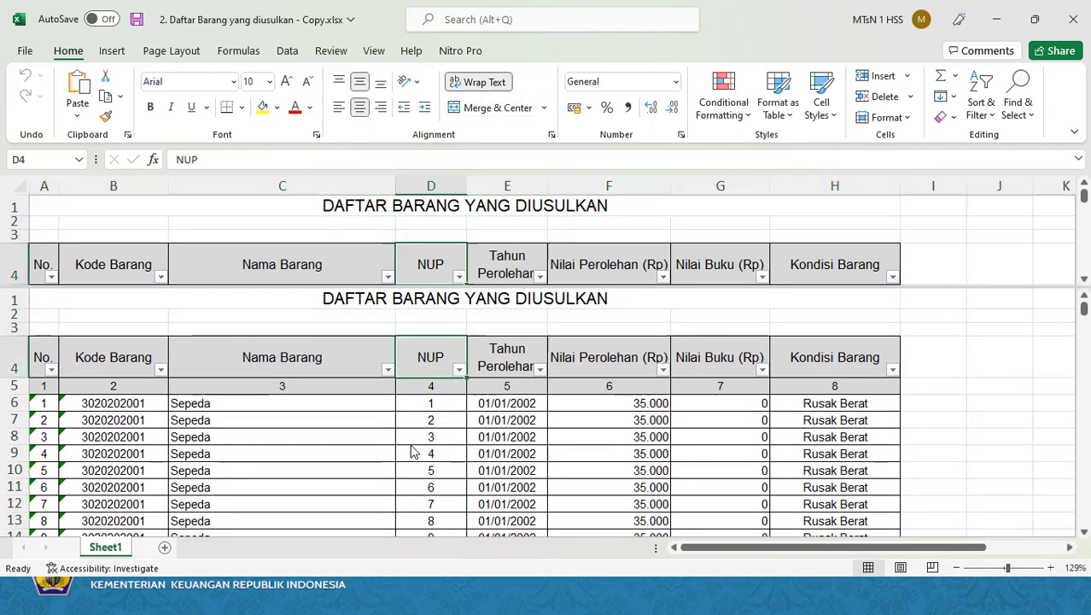
key(Down)
key(Down)
key(Down)
key(Down)
key(Down)
key(Down)
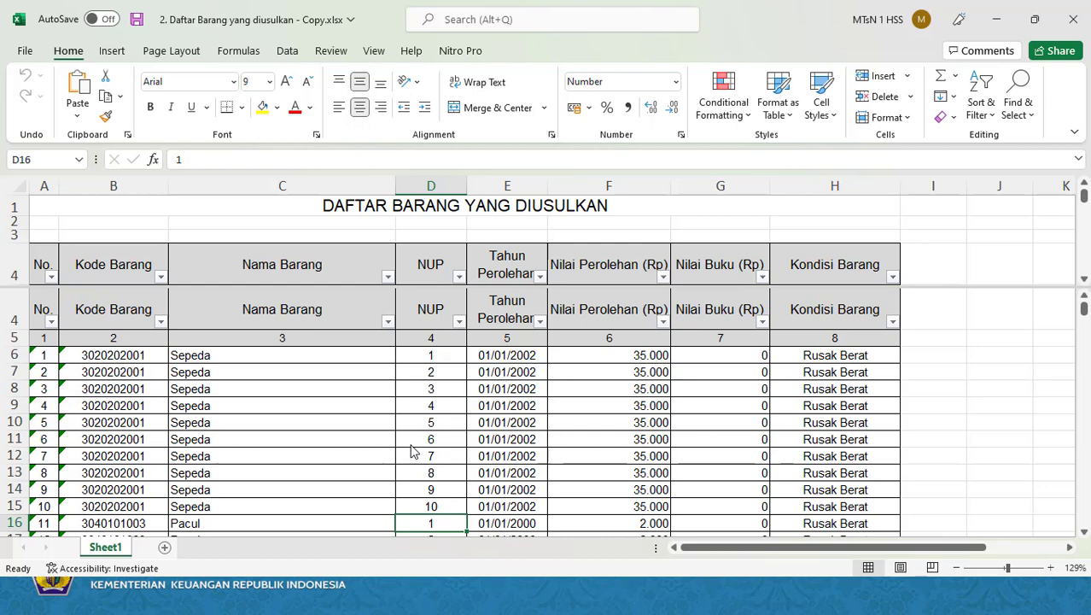
key(Down)
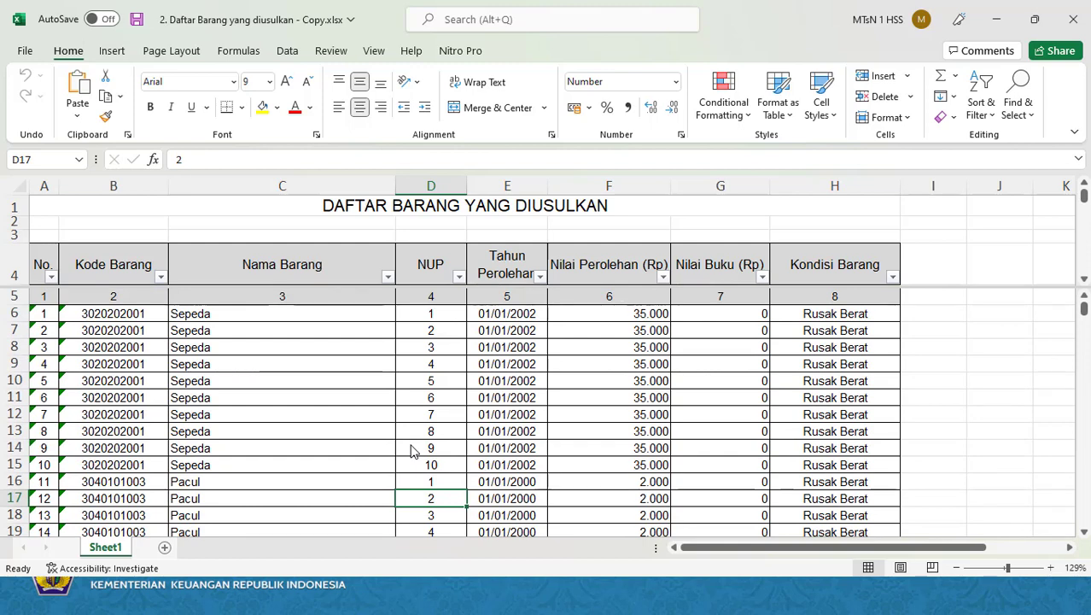
key(Up)
key(Up)
key(Up)
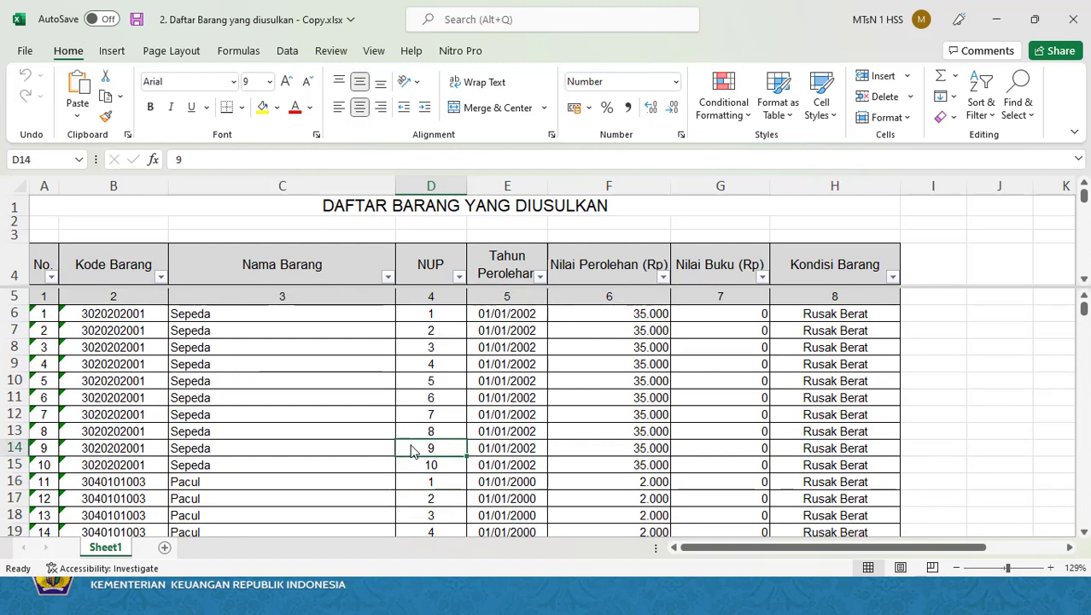
key(Up)
key(Up)
key(Up)
key(Up)
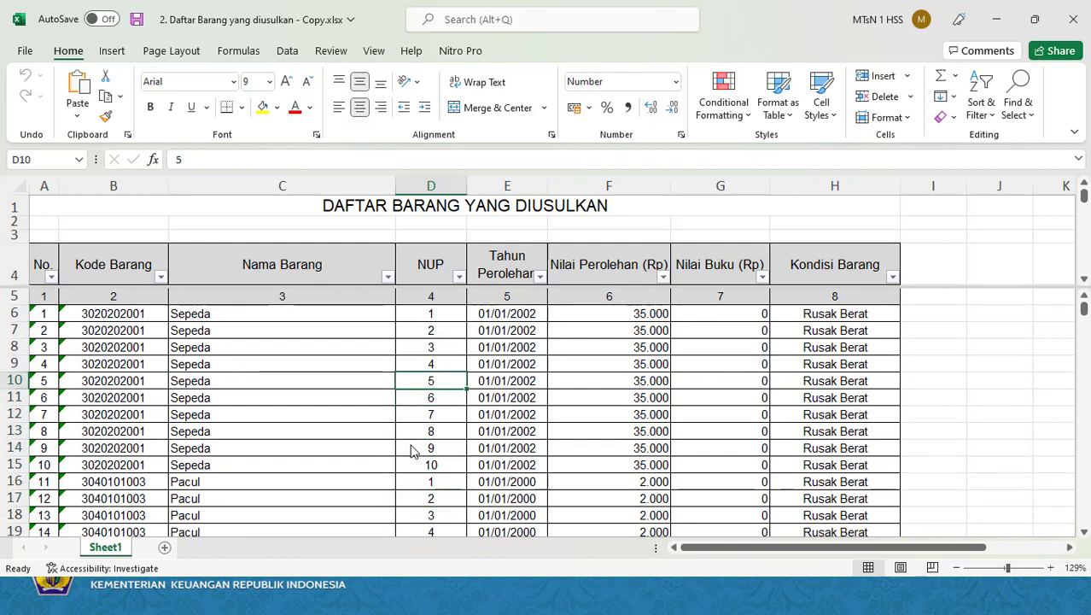
- Examine the first Sepeda record field by field, including its acquisition date and Nilai Perolehan
key(Left)
key(Left)
key(Left)
key(Up)
key(Up)
key(Up)
key(Up)
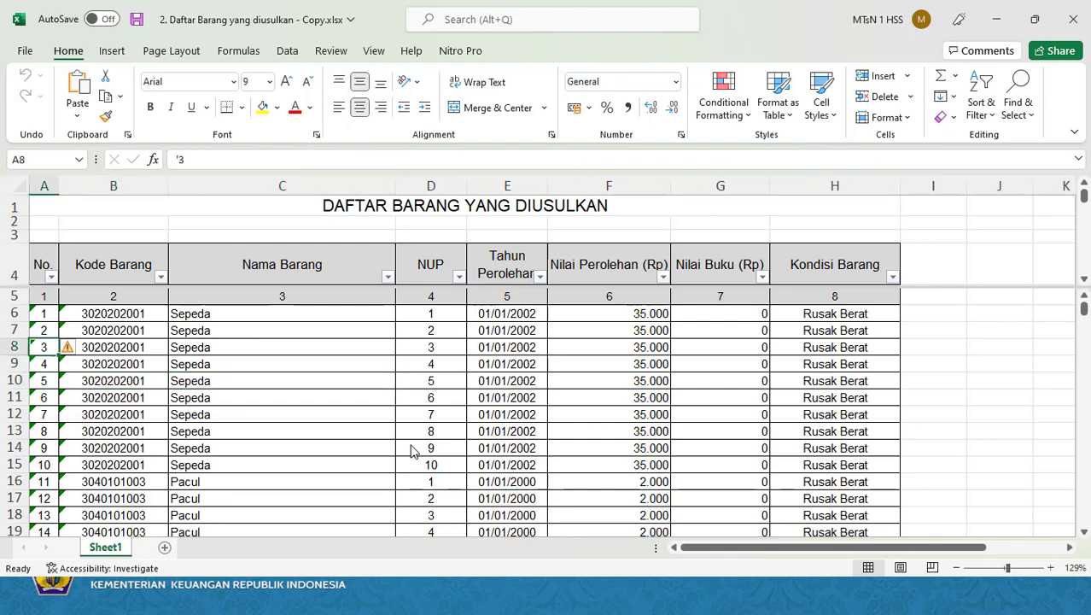
key(Right)
key(Right)
key(Right)
key(Right)
key(Right)
key(Right)
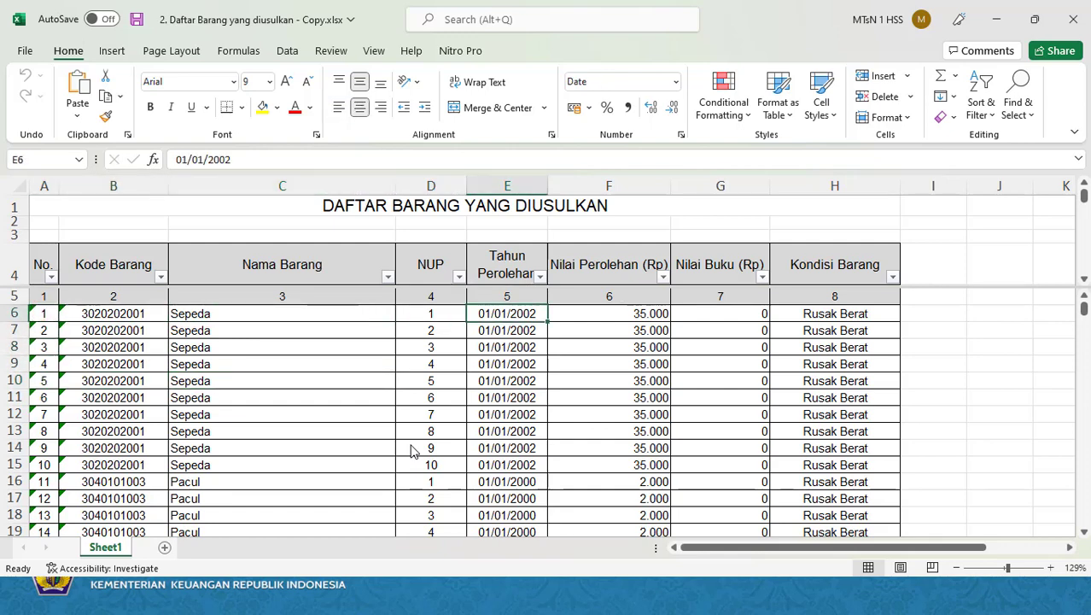
key(Left)
key(Left)
key(Left)
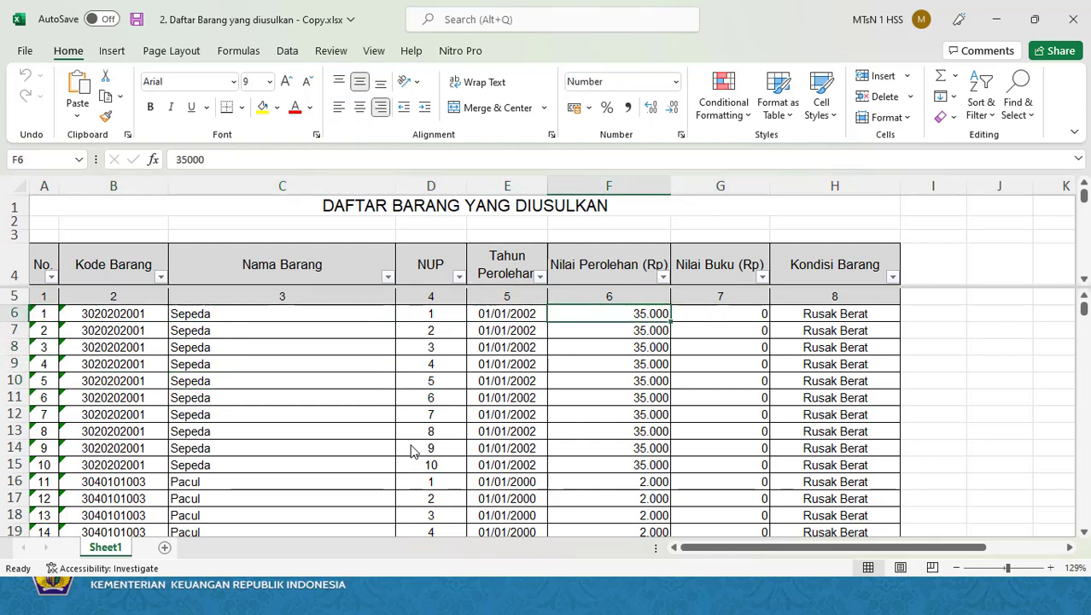
key(Left)
key(Left)
key(Right)
key(Right)
key(Right)
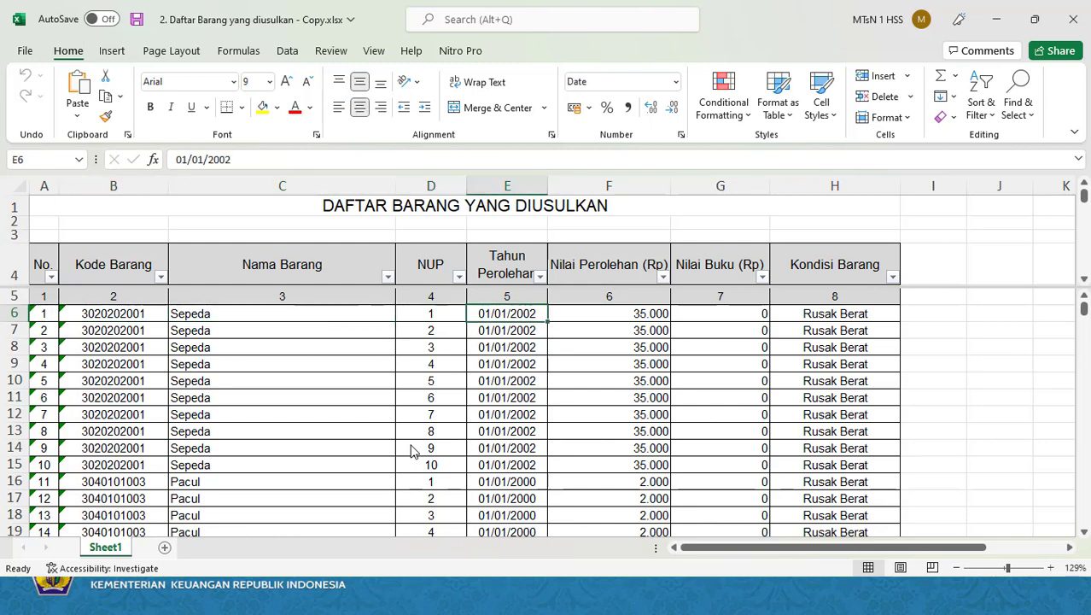
key(Right)
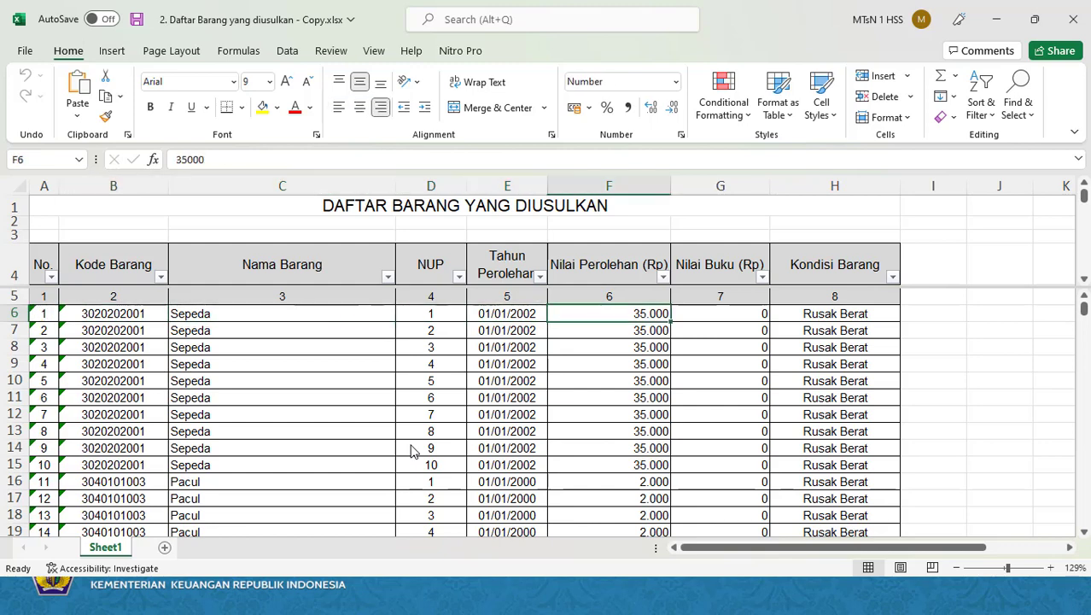
- Check the first Sepeda record's Nilai Buku, and review the Nilai Perolehan entries from the Sepeda rows through the Mesin Ketik rows
key(Right)
key(Right)
key(Left)
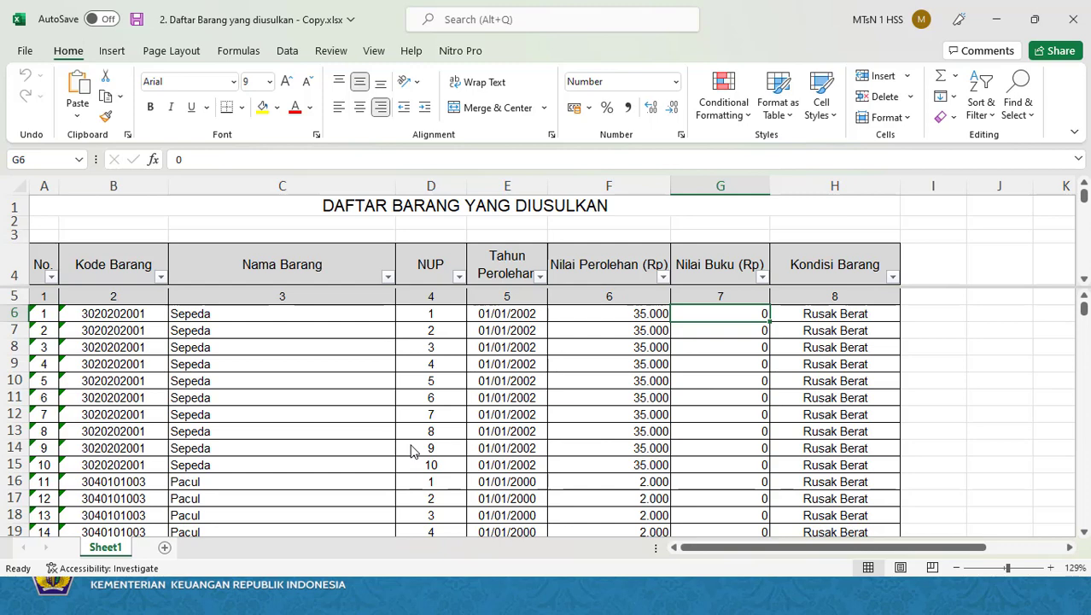
key(Left)
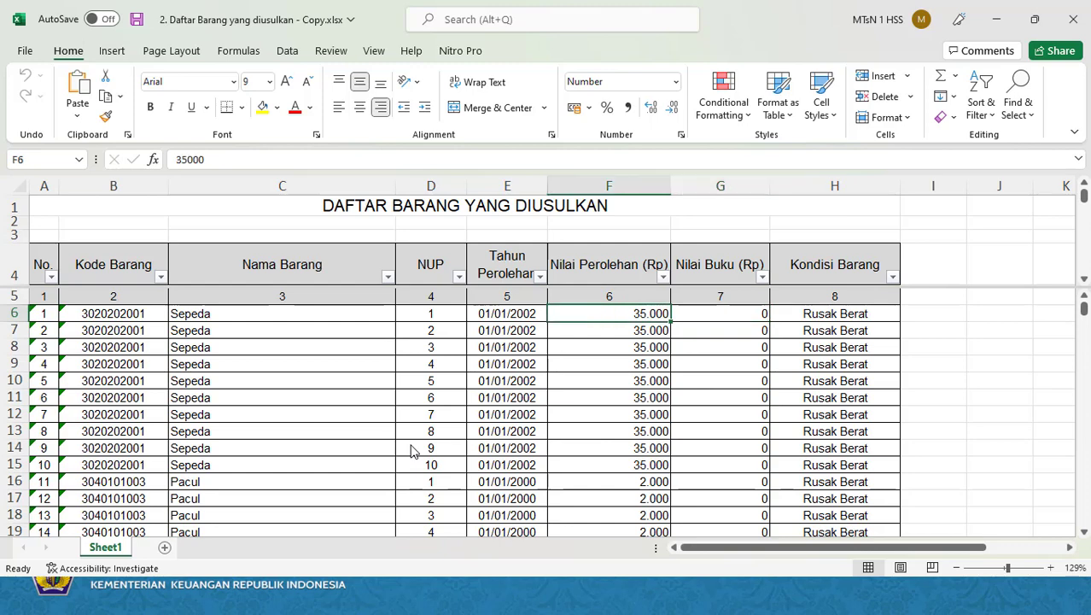
key(Down)
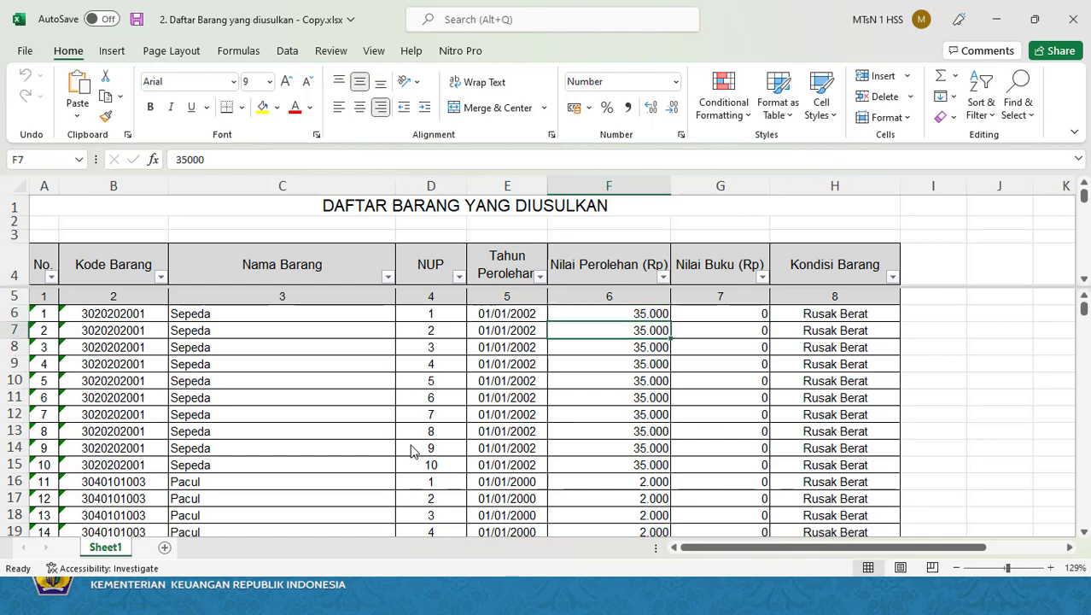
key(Down)
key(Down)
key(Down)
key(Down)
key(Down)
key(Down)
key(Down)
key(Down)
key(Down)
key(Down)
key(Down)
key(Down)
key(Down)
key(Down)
key(Down)
key(Down)
key(Down)
key(Down)
key(Down)
key(Down)
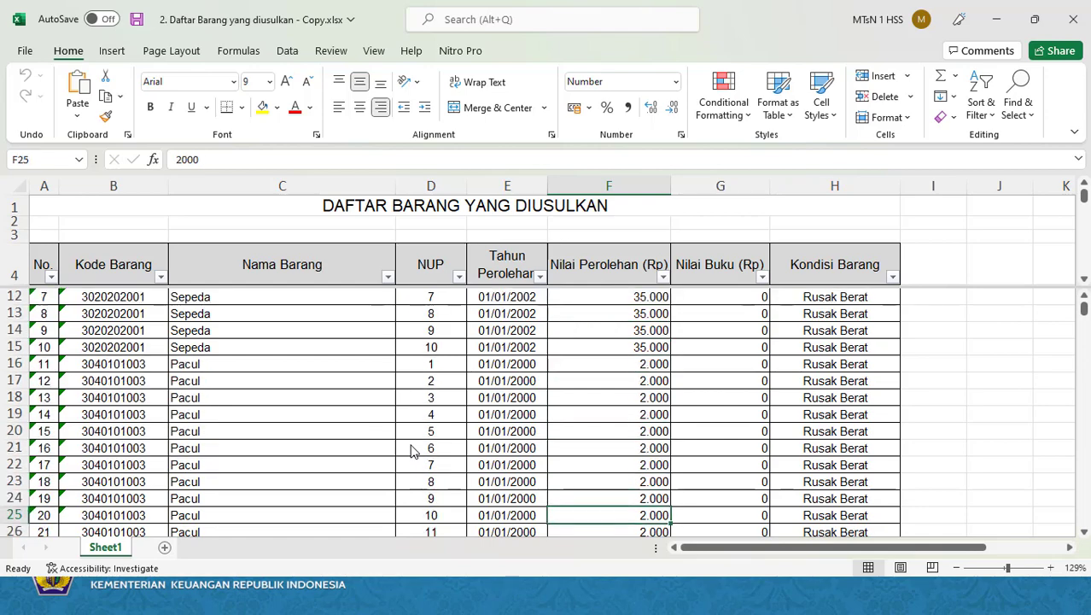
key(Down)
key(Down)
key(Down)
key(Down)
key(Down)
key(Down)
key(Down)
key(Down)
key(Down)
key(Down)
- Go back up the Nilai Perolehan column to recheck the values of the Pacul rows
key(Up)
key(Up)
key(Up)
key(Up)
key(Up)
key(Up)
key(Up)
key(Up)
key(Up)
key(Up)
key(Up)
key(Up)
key(Up)
key(Up)
key(Up)
key(Up)
key(Up)
key(Up)
key(Up)
key(Up)
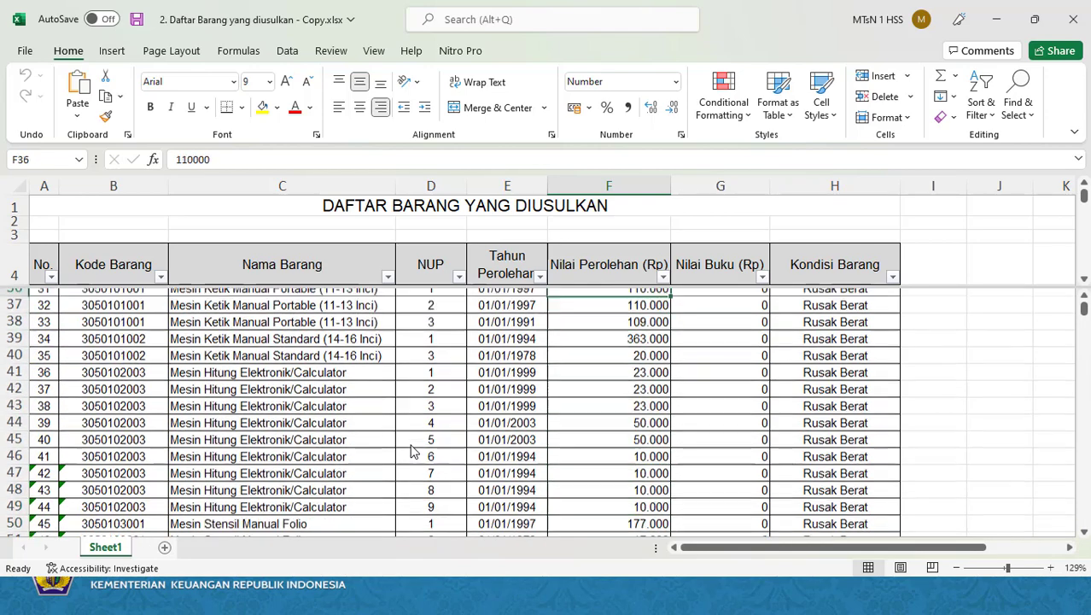
- Inspect the Tahun Perolehan entries of the Pacul rows in the proposed items list
key(Right)
key(Left)
key(Left)
key(Down)
key(Down)
key(Down)
key(Down)
key(Down)
key(Down)
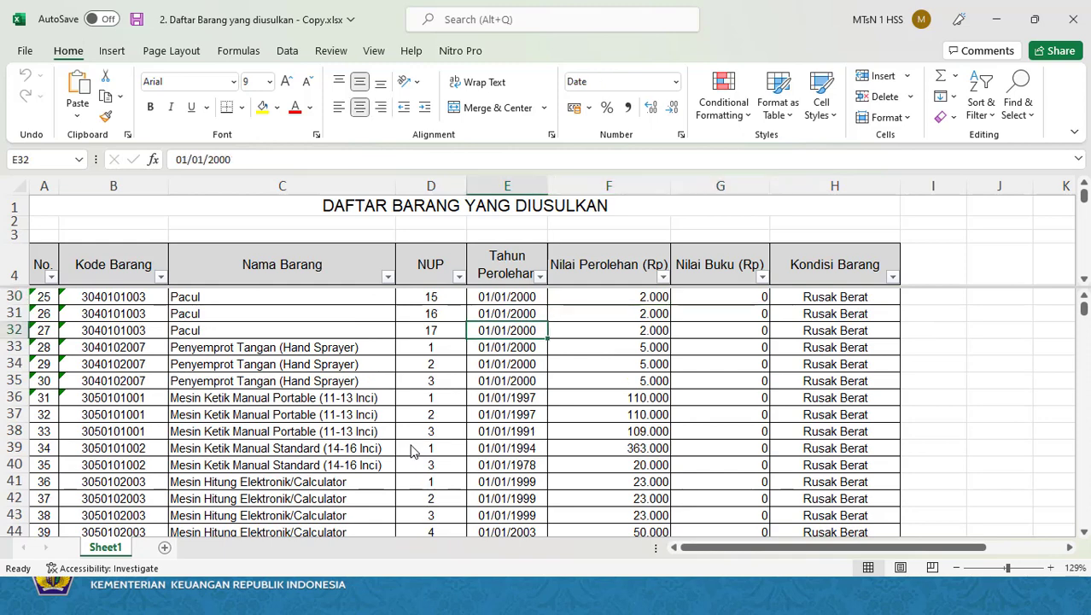
key(Up)
key(Up)
key(Up)
key(Up)
key(Up)
key(Up)
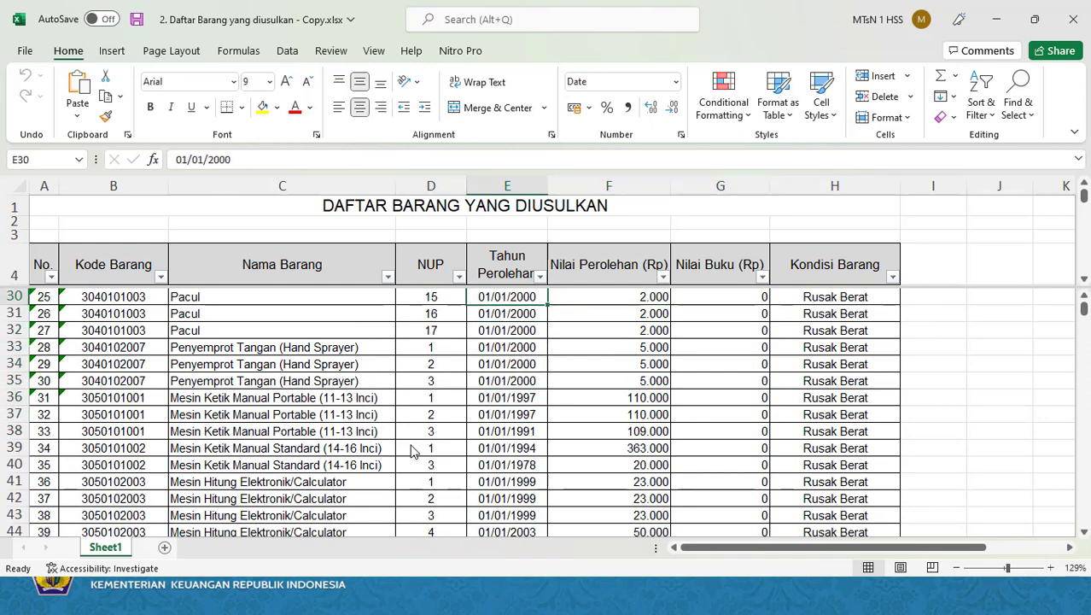
- Review the Tahun Perolehan entries from the Pacul rows to the Lemari Besi/Metal rows, ending at the last one's Nilai Buku
key(Down)
key(Down)
key(Down)
key(Down)
key(Down)
key(Down)
key(Down)
key(Down)
key(Down)
key(Down)
key(Down)
key(Down)
key(Down)
key(Down)
key(Down)
key(Down)
key(Down)
key(Down)
key(Down)
key(Down)
key(Down)
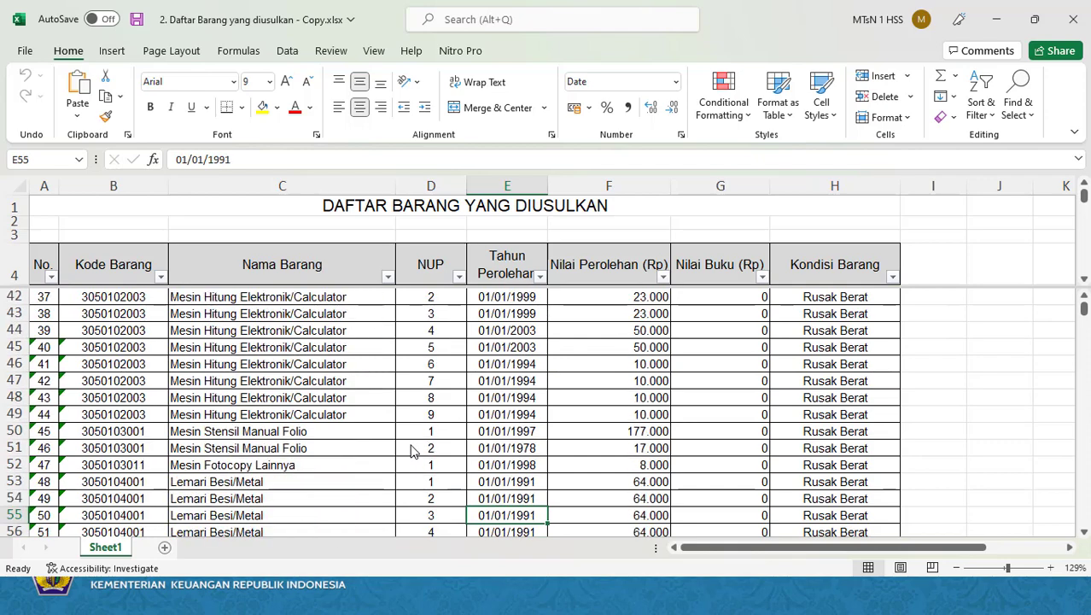
key(Down)
key(Right)
key(Right)
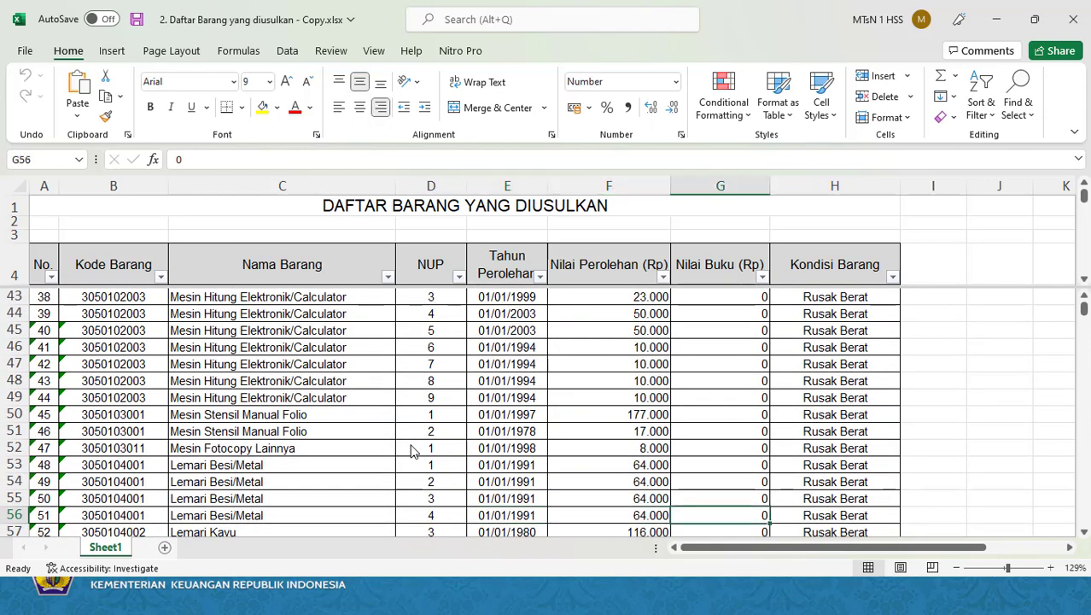
- Examine the Nilai Buku column from the Lemari Besi/Metal rows back up to the Pacul rows
key(Up)
key(Up)
key(Up)
key(Up)
key(Up)
key(Up)
key(Up)
key(Up)
key(Up)
key(Up)
key(Up)
key(Up)
key(Up)
key(Up)
key(Up)
key(Up)
key(Up)
key(Up)
key(Up)
key(Up)
key(Up)
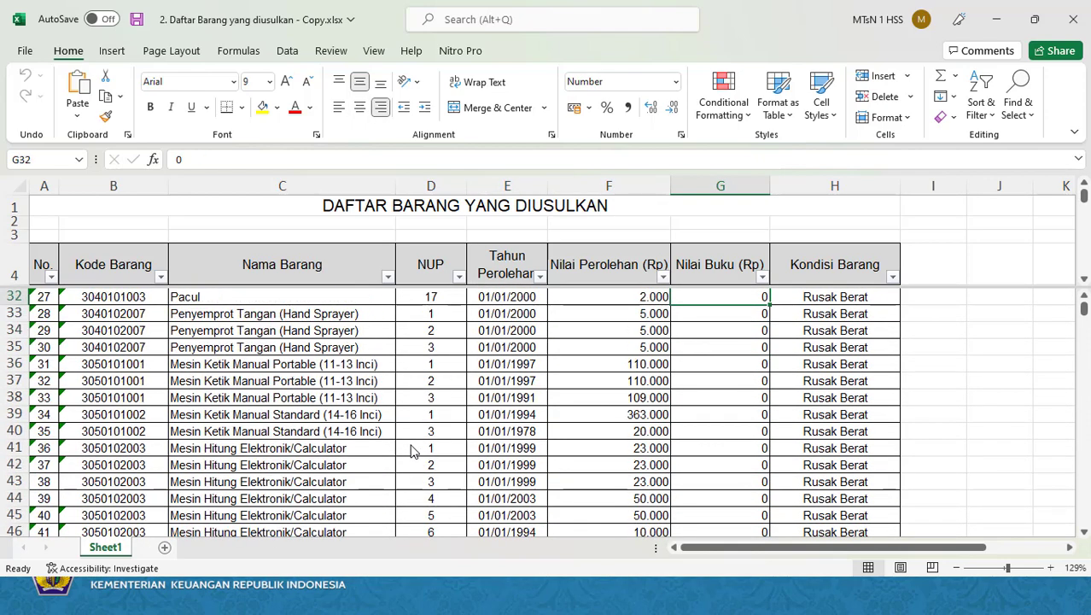
- Compare the Nilai Perolehan, Nilai Buku, NUP and acquisition date fields of the last two Pacul records
key(Left)
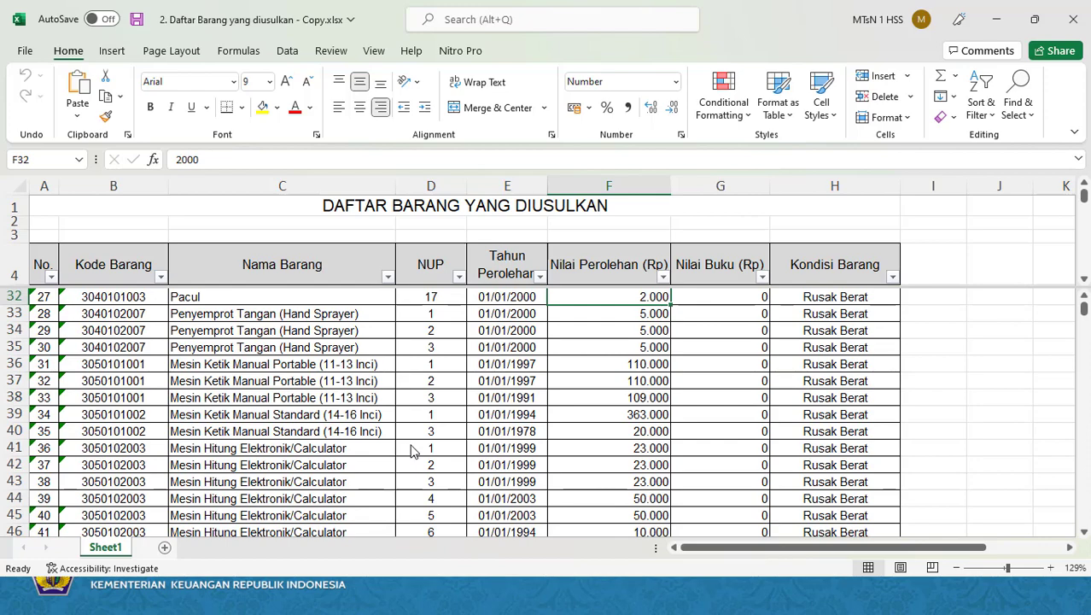
key(Up)
key(Right)
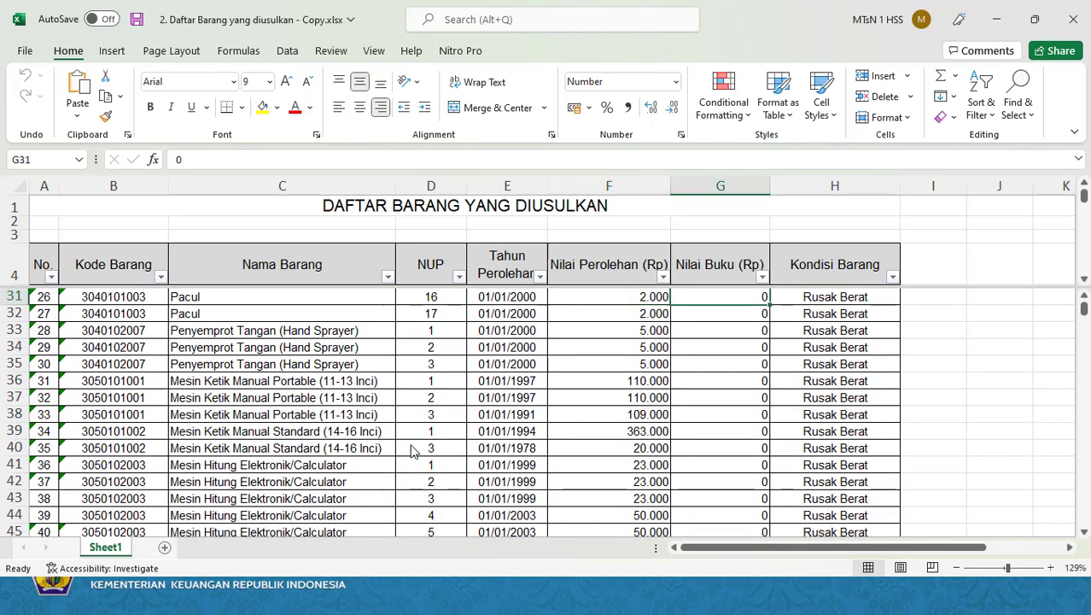
key(Left)
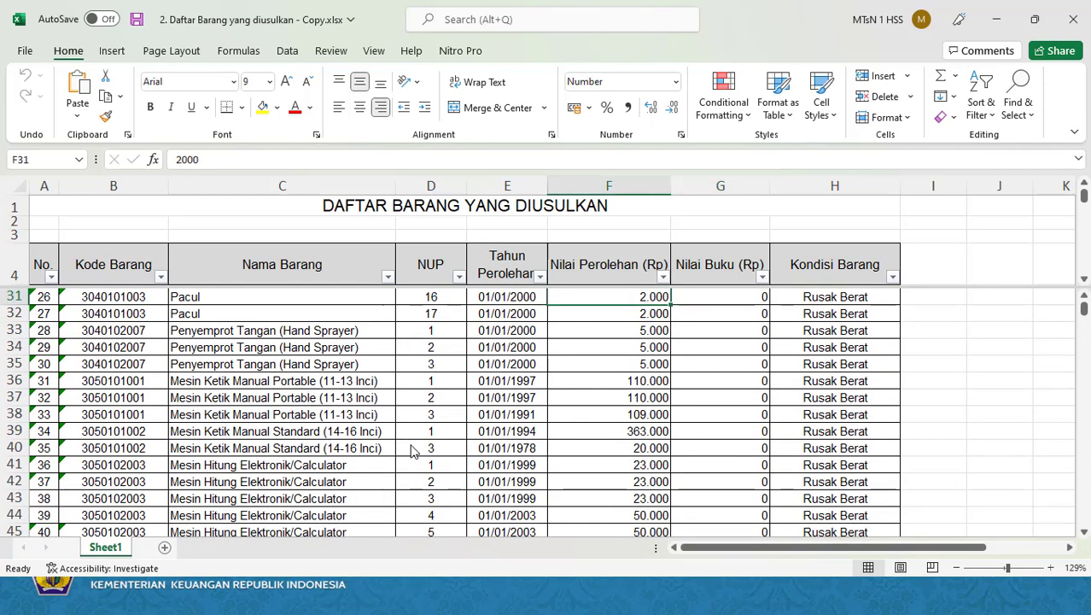
key(Left)
key(Left)
key(Right)
key(Down)
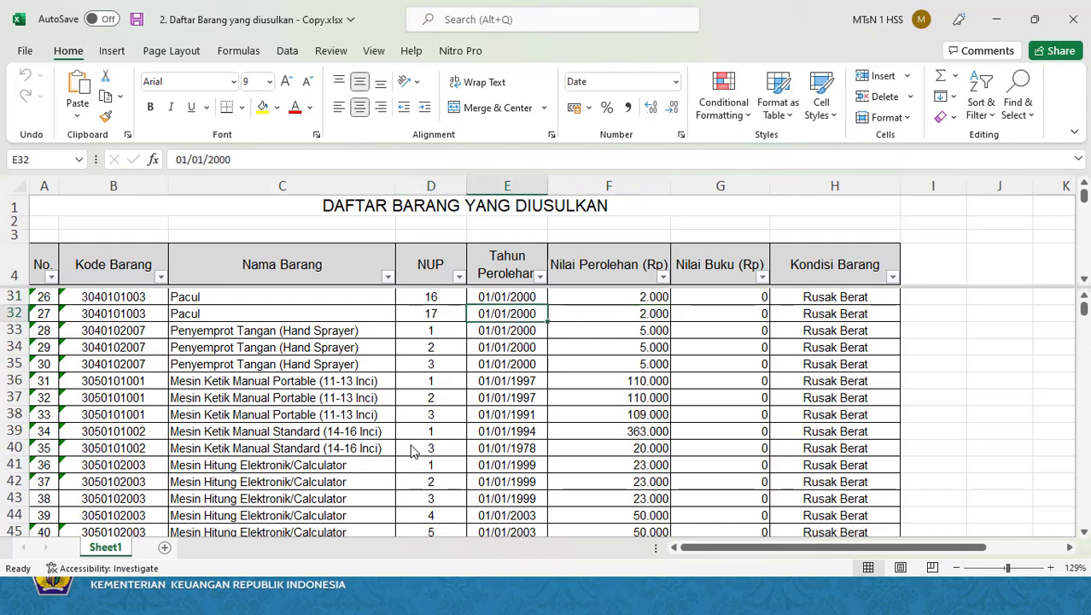
- Recheck the acquisition dates from the Penyemprot Tangan rows down to the first Lemari Besi/Metal row
key(Down)
key(Down)
key(Down)
key(Down)
key(Down)
key(Down)
key(Down)
key(Down)
key(Down)
key(Down)
key(Down)
key(Down)
key(Down)
key(Down)
key(Down)
key(Down)
key(Down)
key(Down)
key(Down)
key(Down)
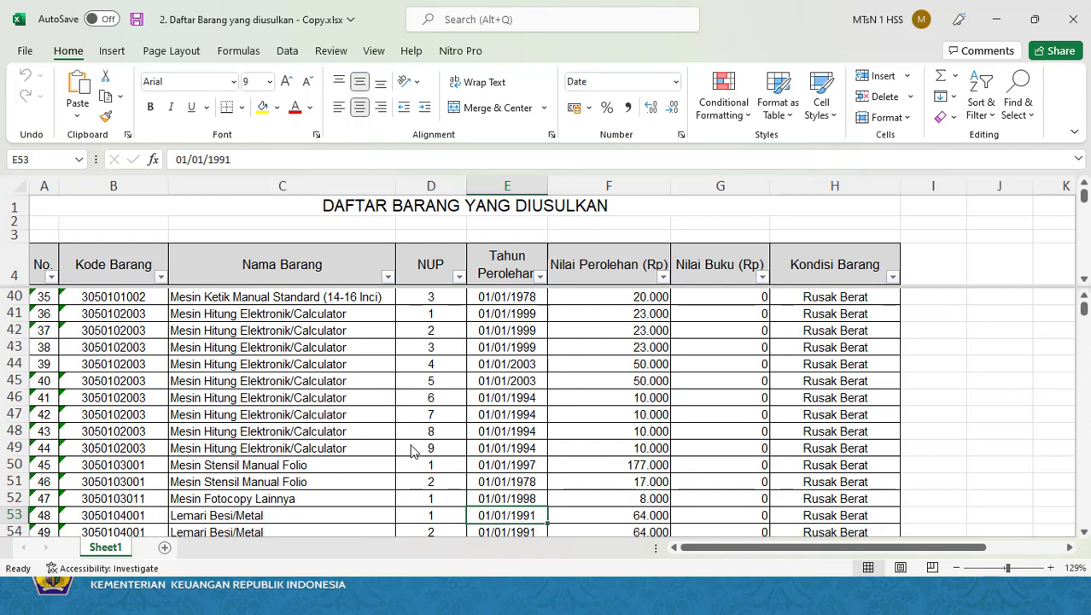
- Switch from the proposed items workbook to the SIMAN launcher
key(alt)
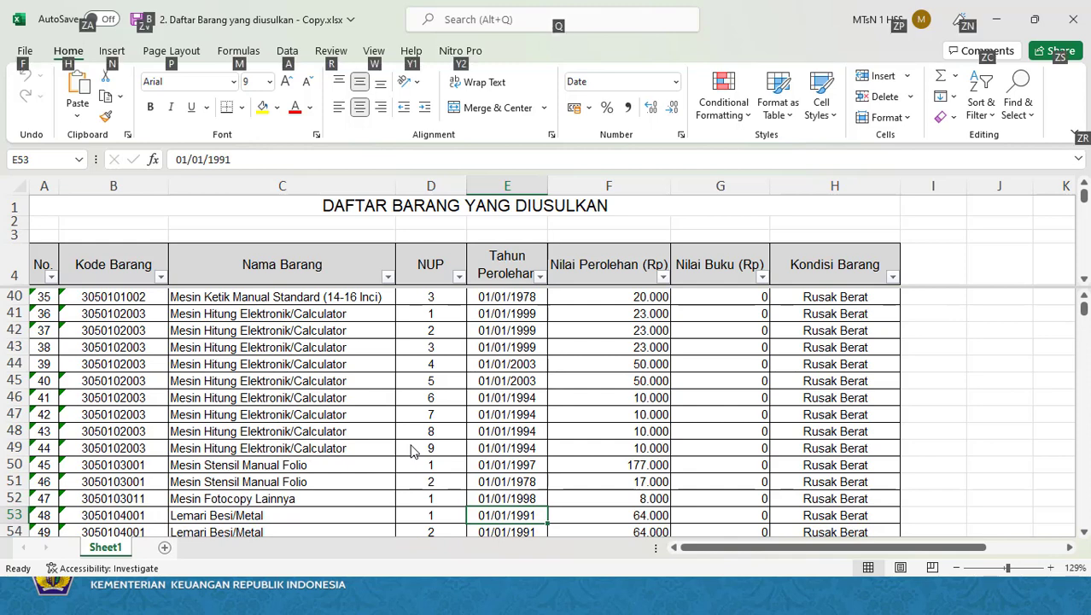
key(alt+Tab)
key(Tab)
key(Tab)
key(Tab)
key(Tab)
key(Tab)
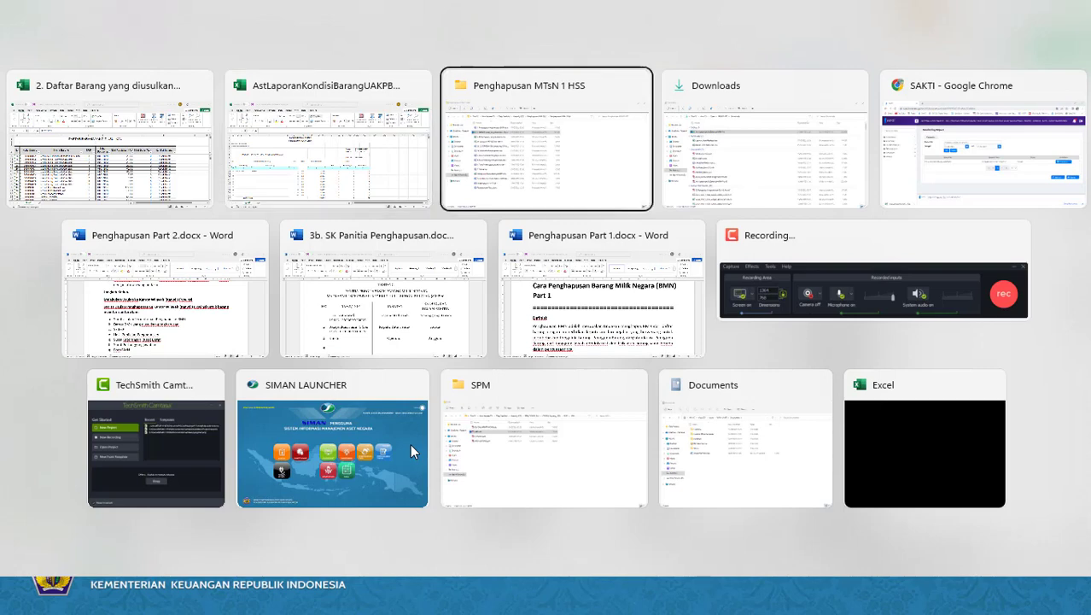
key(Tab)
key(Tab)
key(Tab)
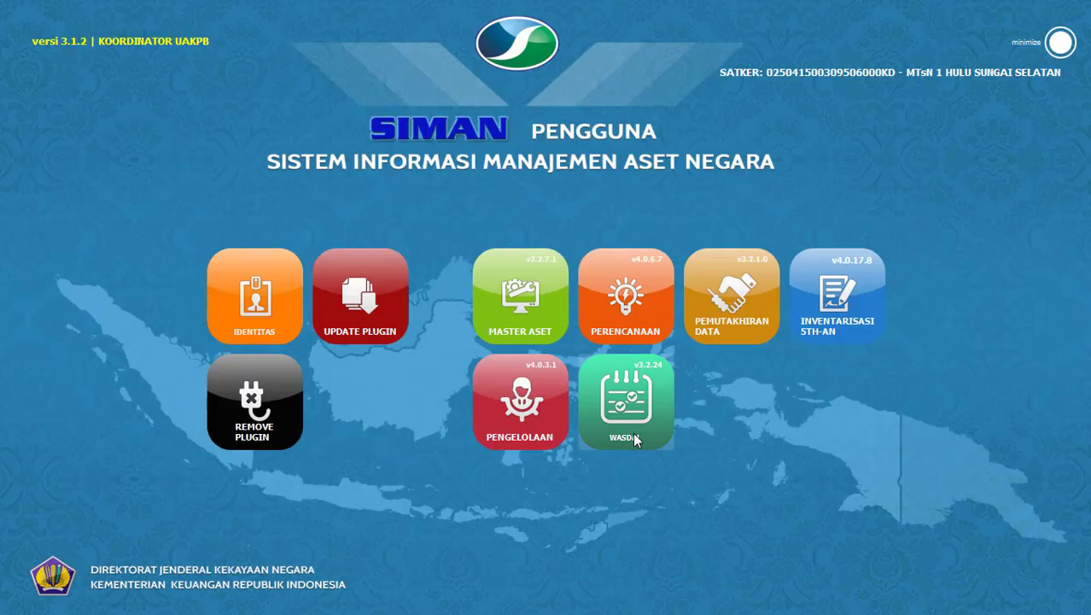
key(alt+Tab)
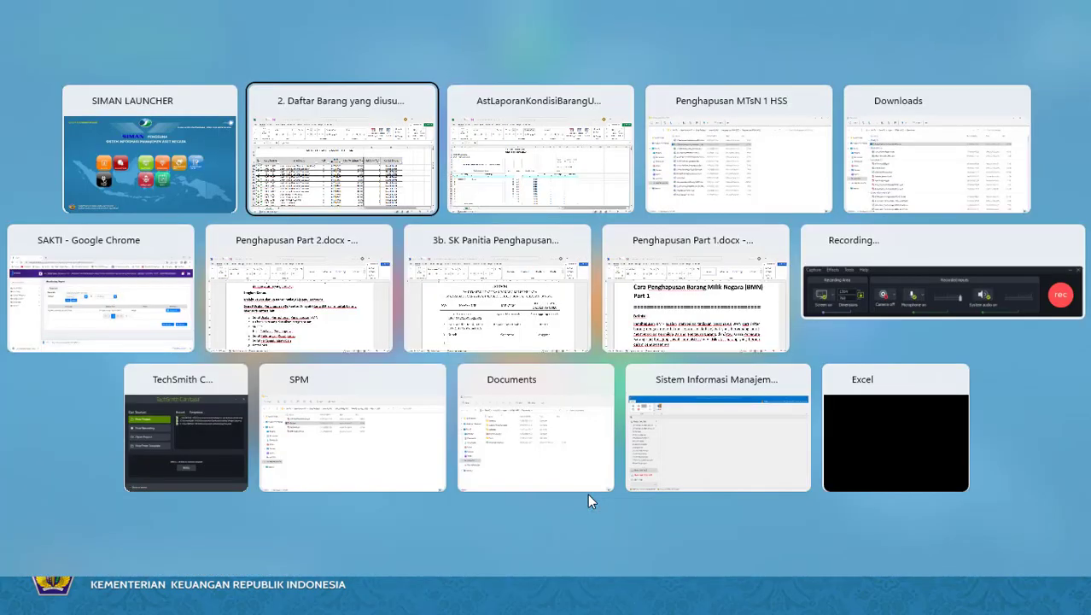
key(alt+Tab)
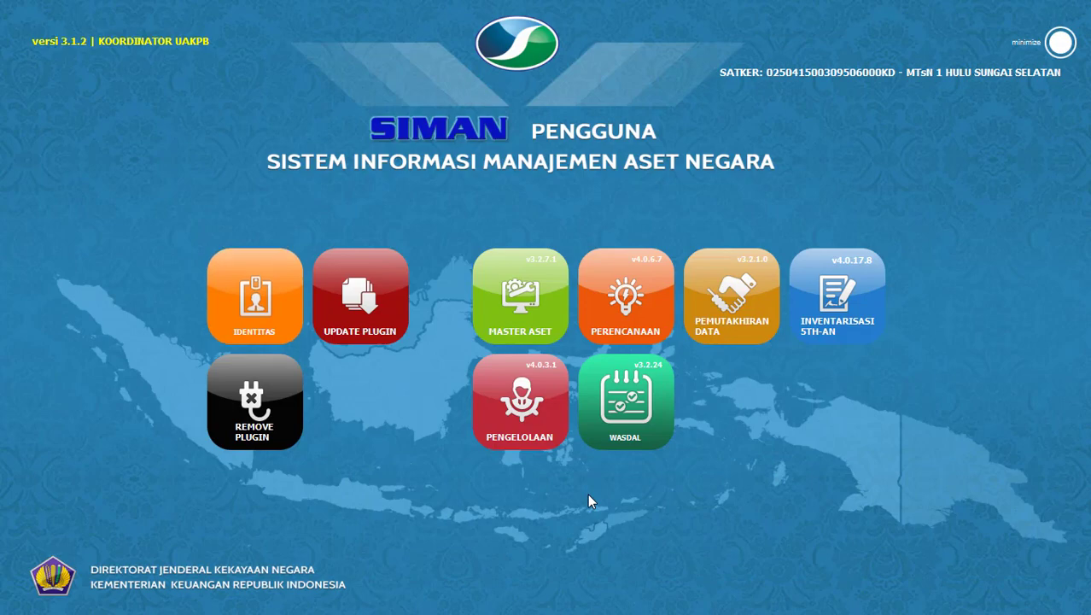
key(alt+Tab)
key(alt+Tab)
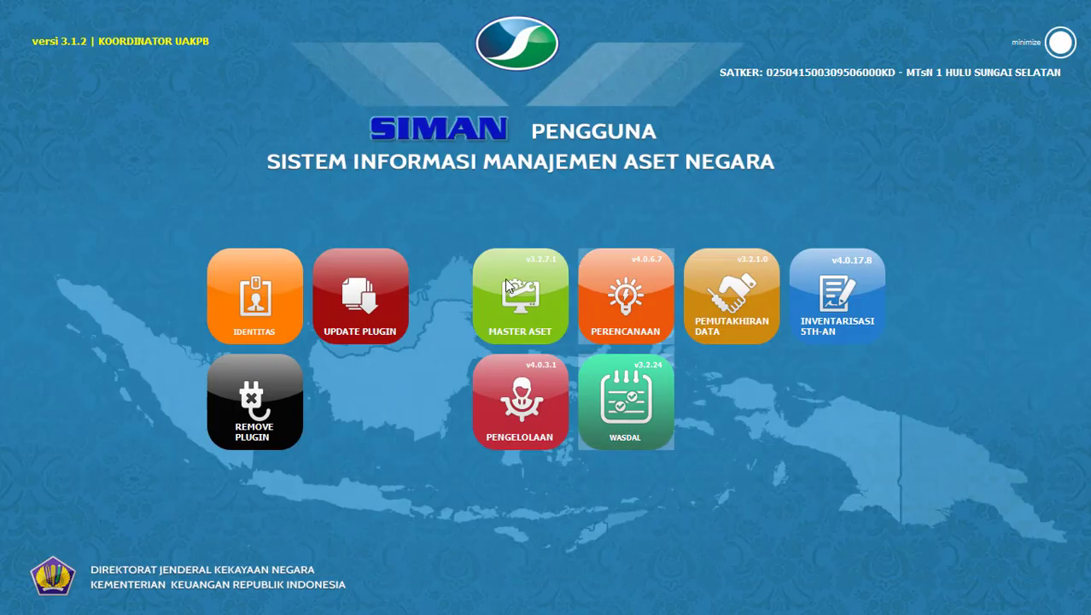
- Open the Master Aset module and display the active assets under (3) Peralatan dan Mesin Non TIK
click(554, 297)
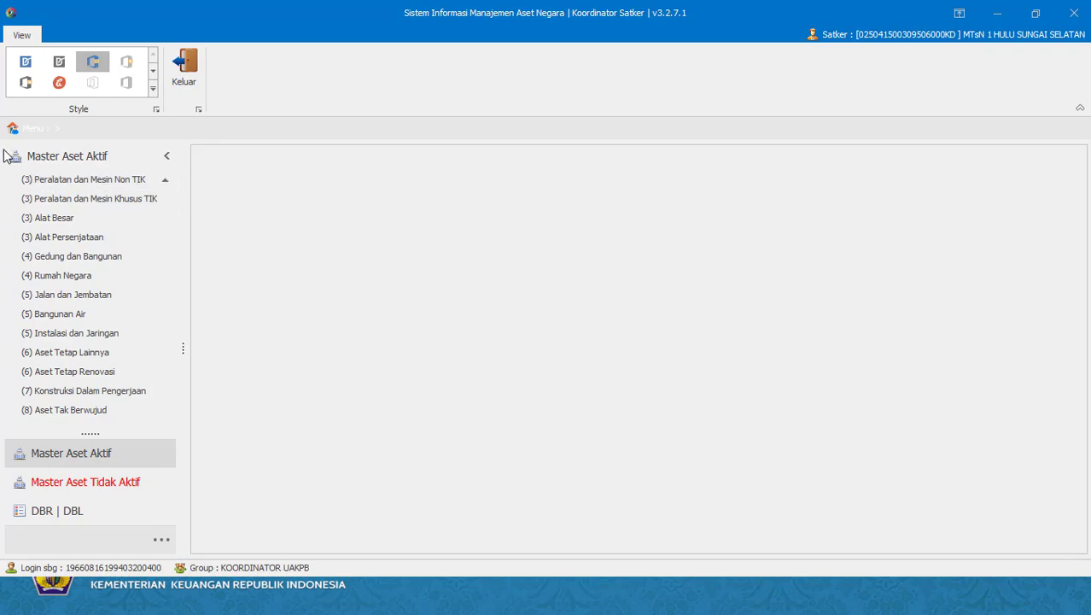
click(100, 181)
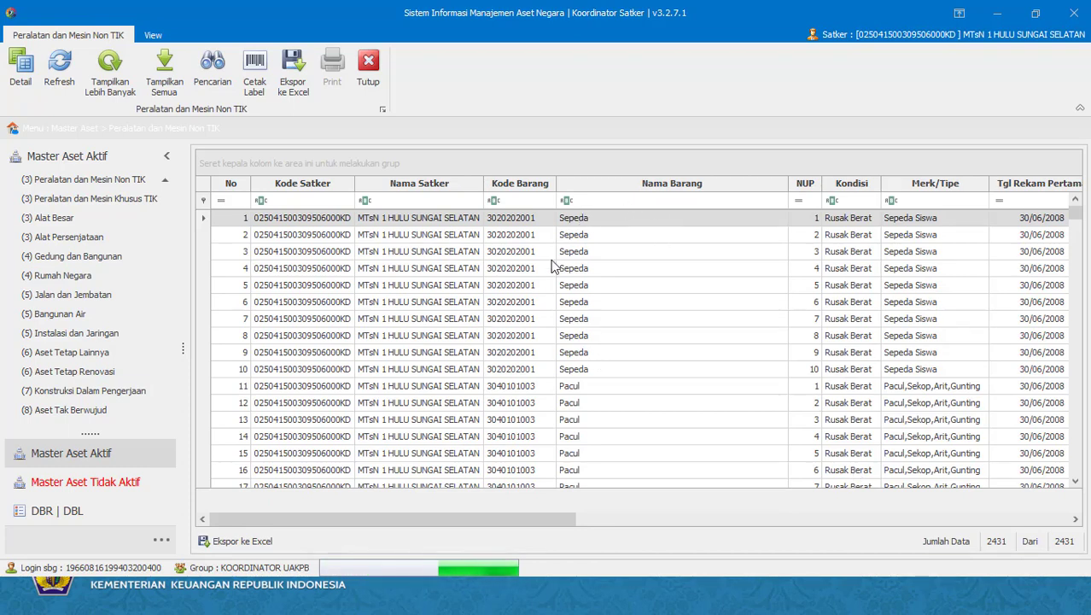
- Switch to the AstLaporanKondisiBarangUAKPB.xlsx report and review how the item codes are filled in for the Sepeda rows
key(alt+Tab)
key(alt+Tab)
key(alt+Tab)
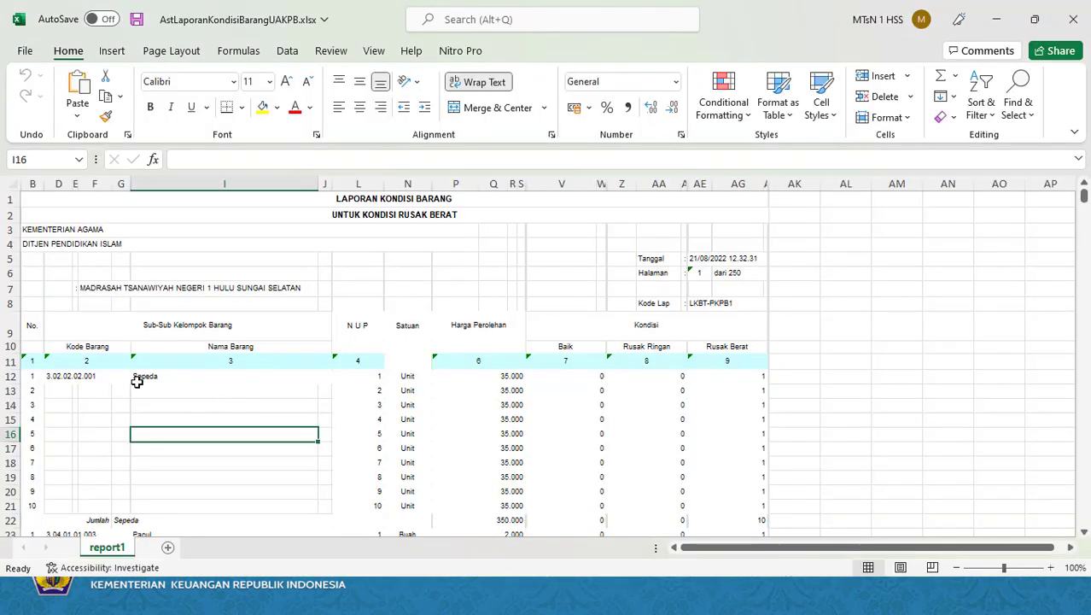
click(121, 379)
key(Down)
key(Down)
key(Down)
key(Down)
key(Down)
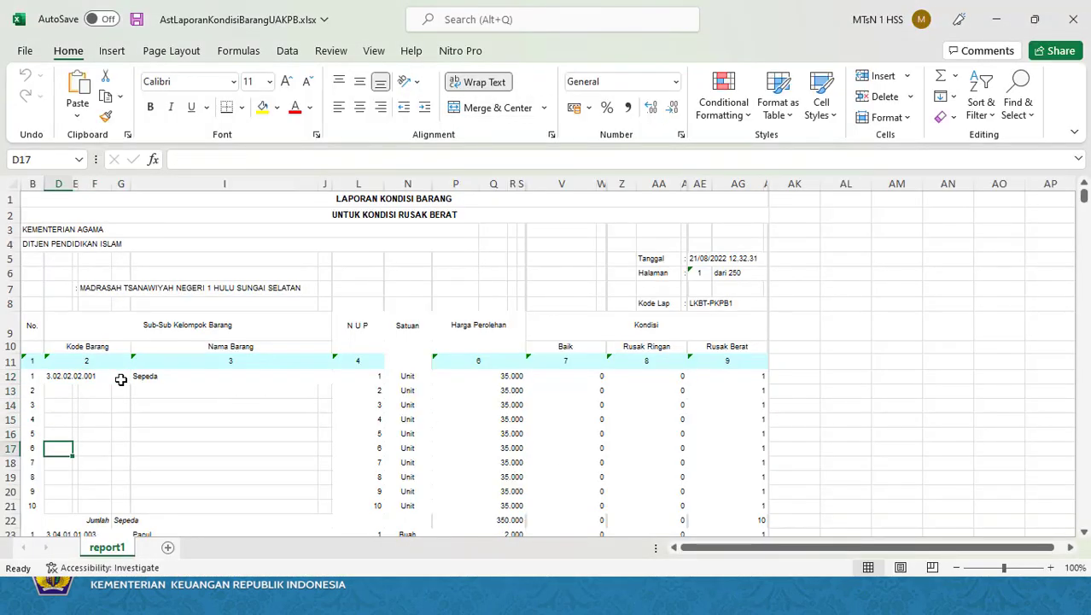
- Return to SIMAN and export the Peralatan dan Mesin Non TIK assets to an Excel workbook named tik in the Master ASET SIMAN folder
key(alt+Tab)
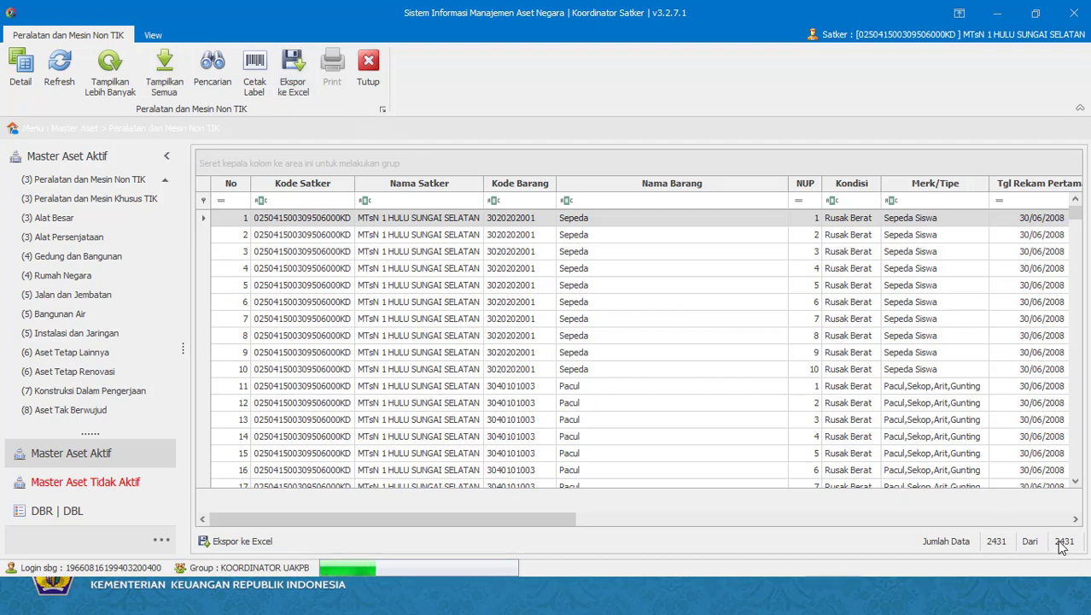
click(294, 80)
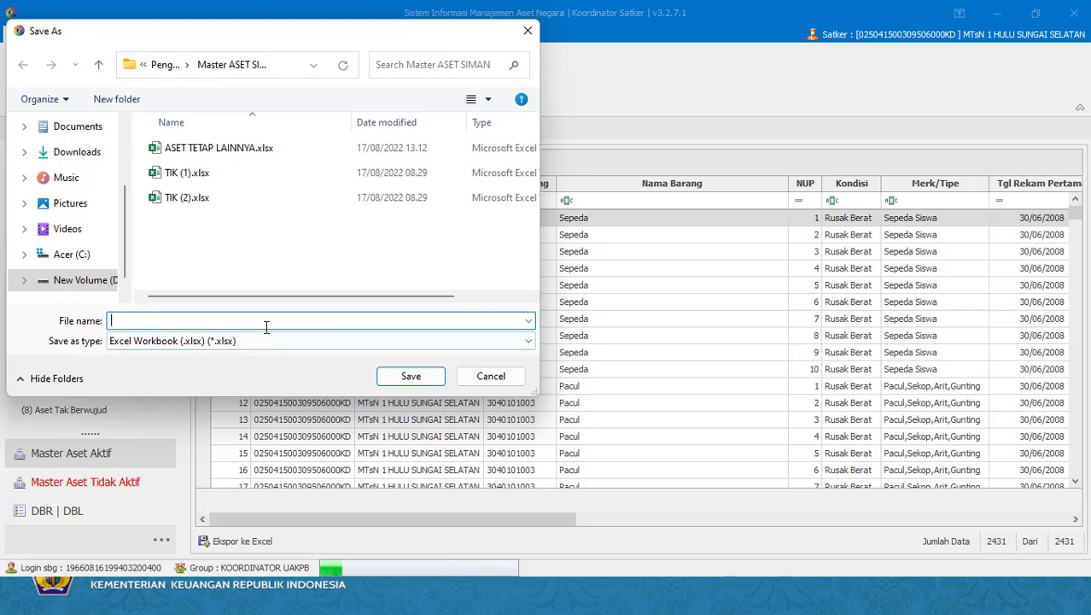
text(tik)
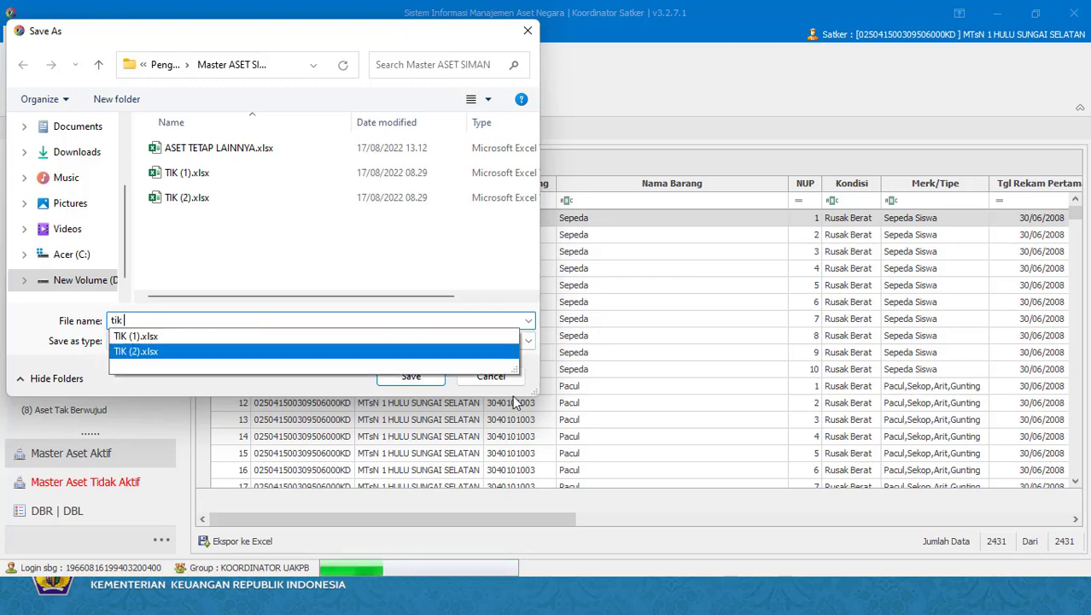
click(300, 295)
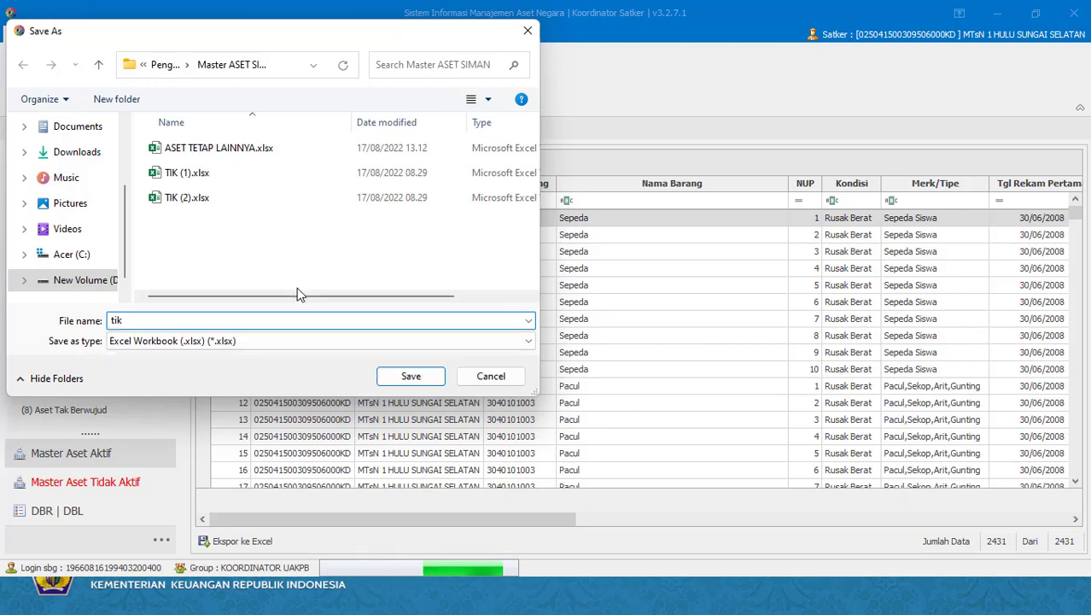
click(401, 377)
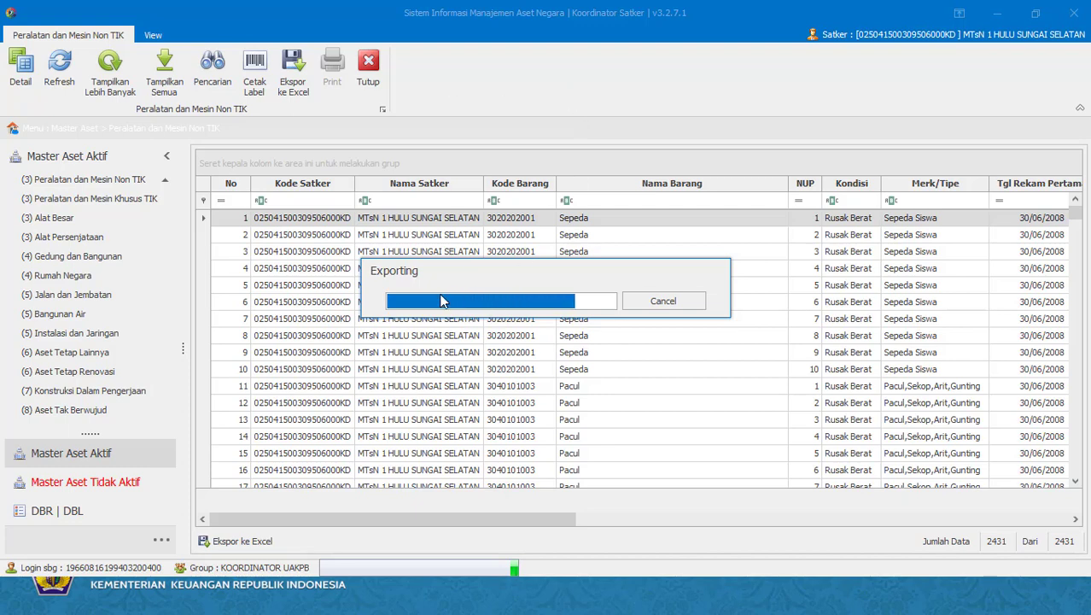
key(alt+Tab)
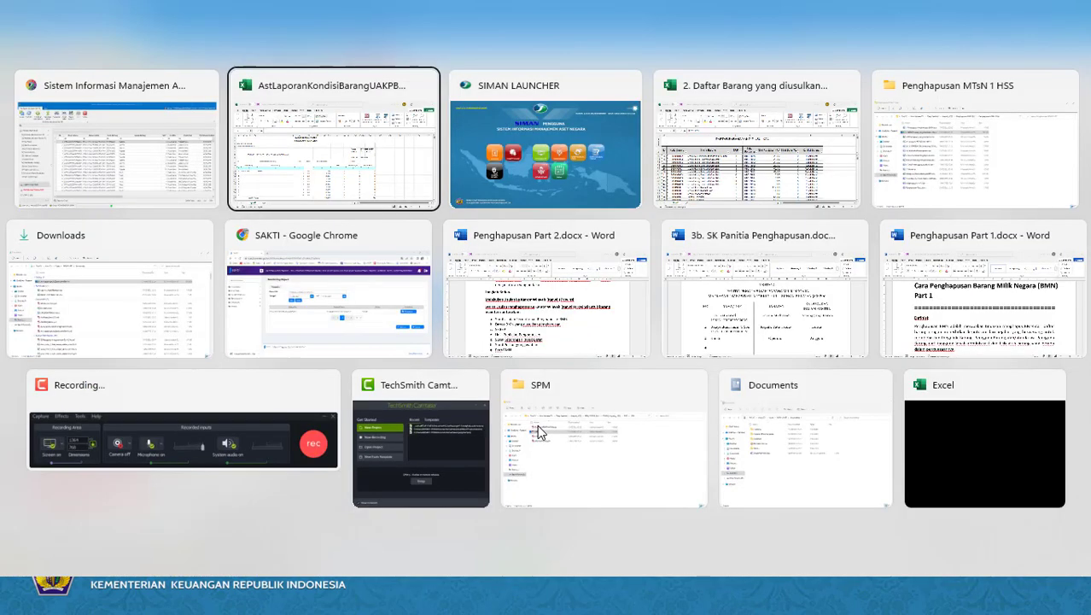
key(alt+Tab)
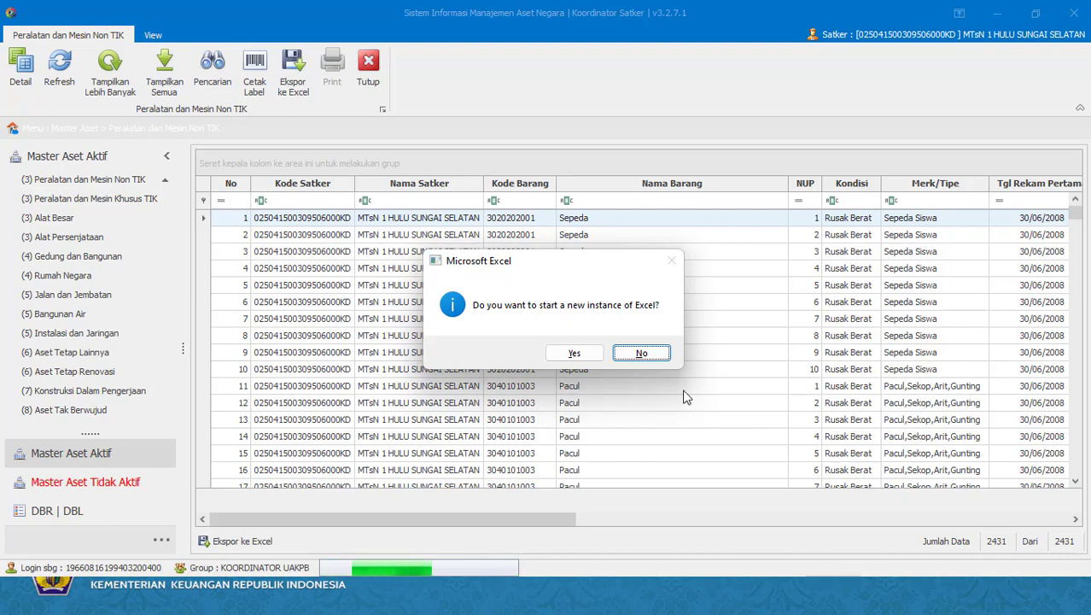
- Decline starting a new Excel instance and bring up the exported tik.xlsx workbook
click(631, 356)
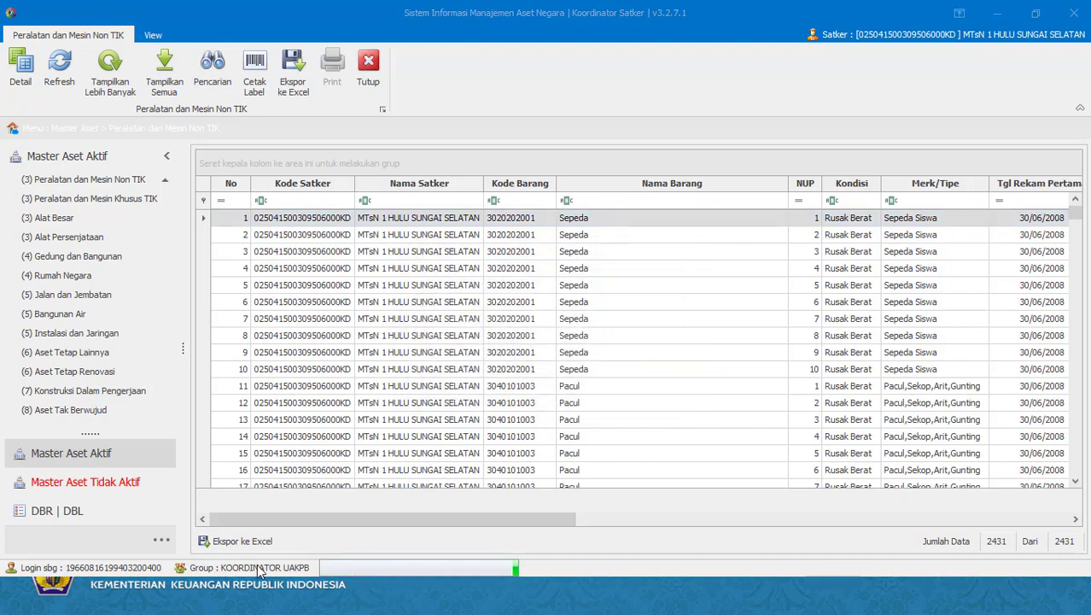
key(alt+Tab)
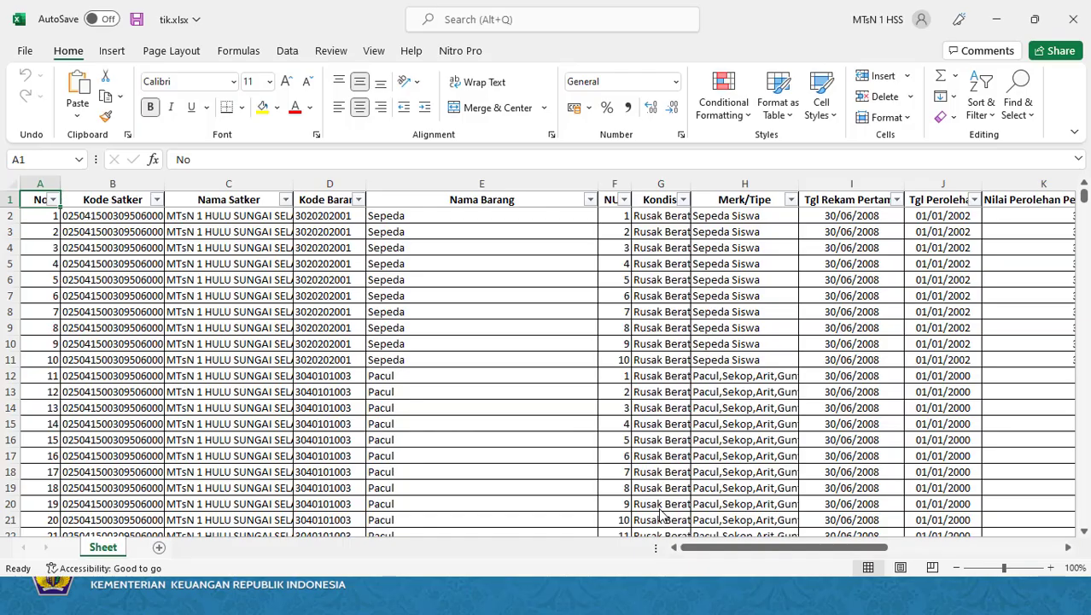
click(640, 297)
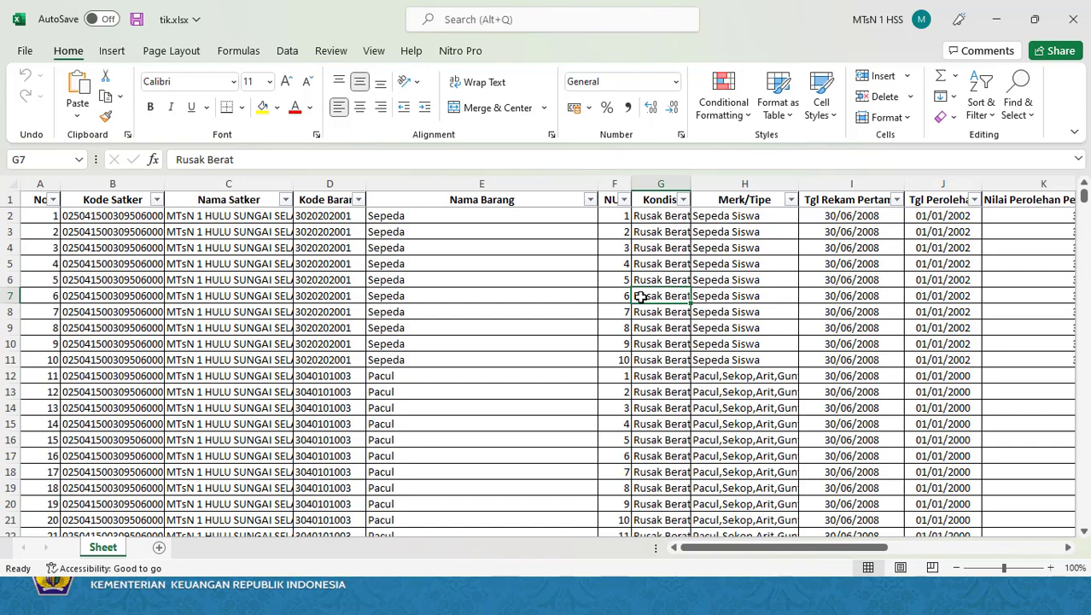
- Switch to the file explorer and open the Master ASET SIMAN folder inside Penghapusan BMN 2022
key(alt+Tab)
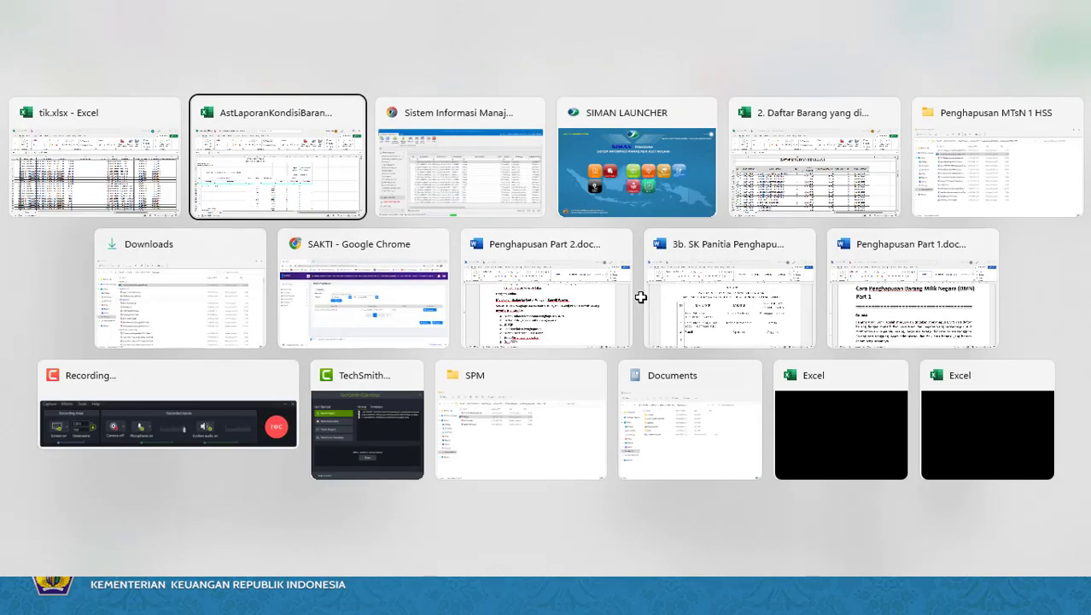
key(alt+Tab)
key(alt+Tab)
key(alt+Tab)
key(alt+Tab)
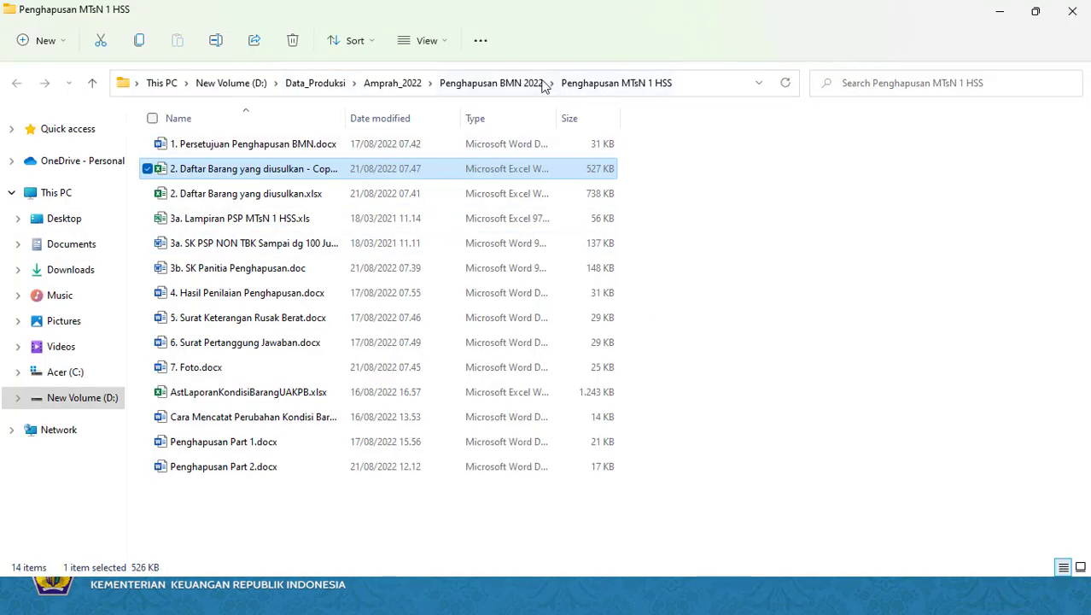
click(511, 83)
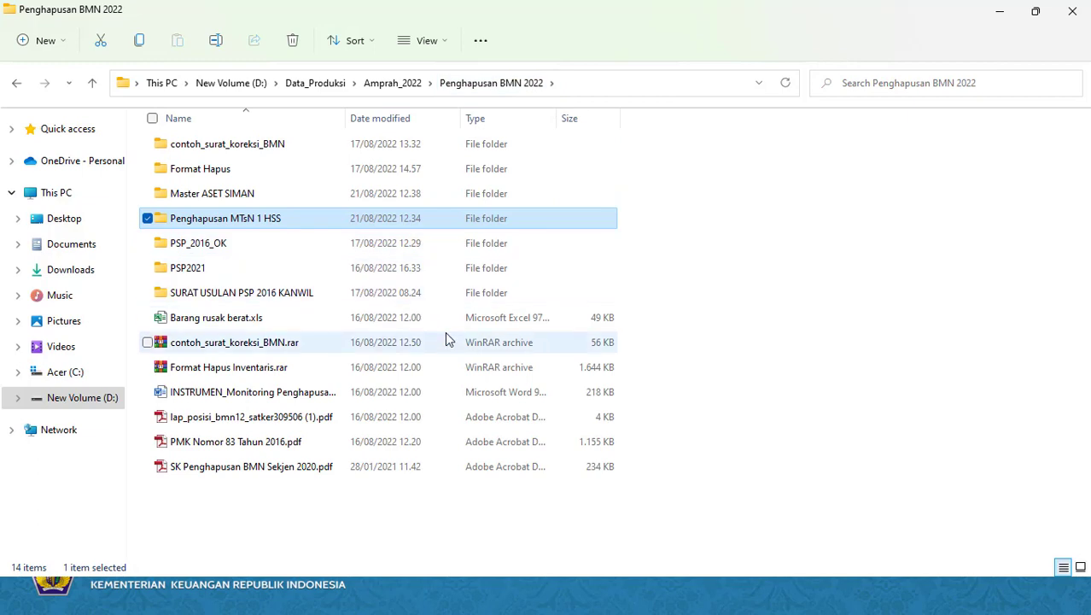
click(216, 195)
double_click(216, 194)
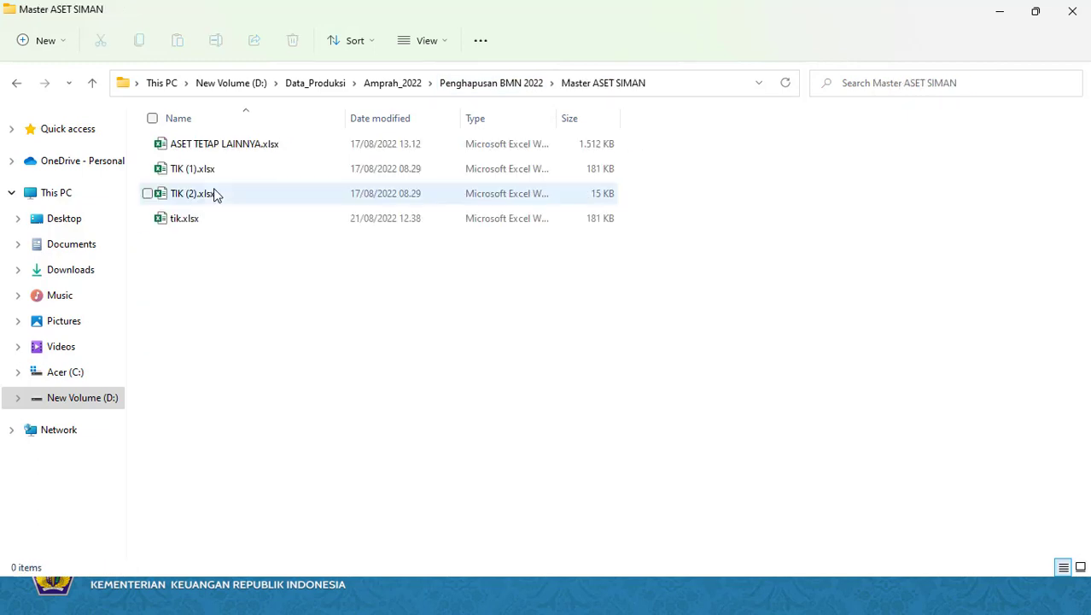
- Open tik.xlsx from the folder as a read-only copy
click(197, 221)
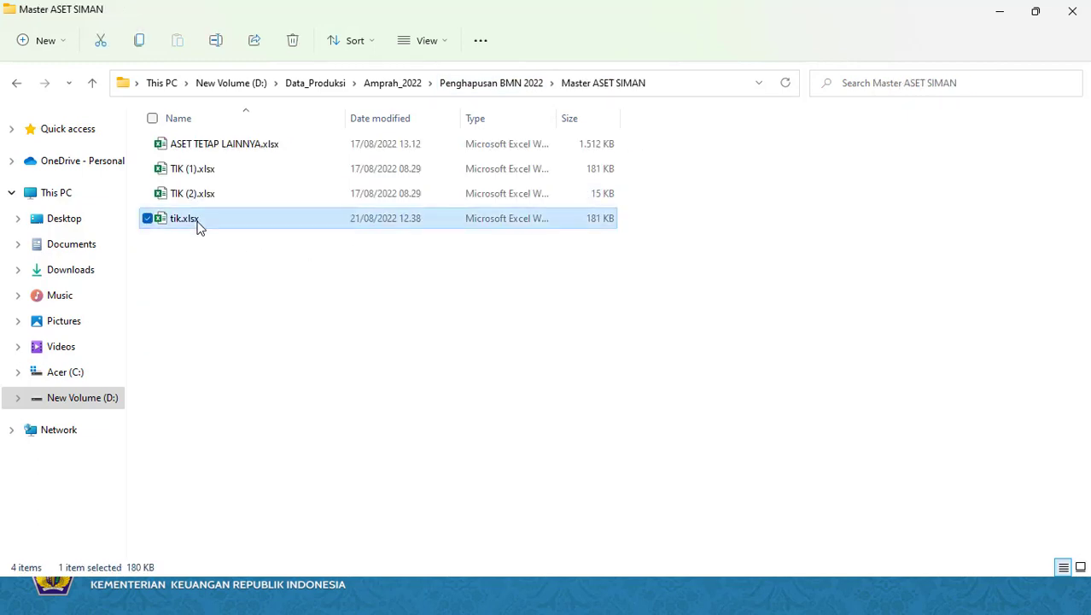
double_click(185, 218)
click(492, 233)
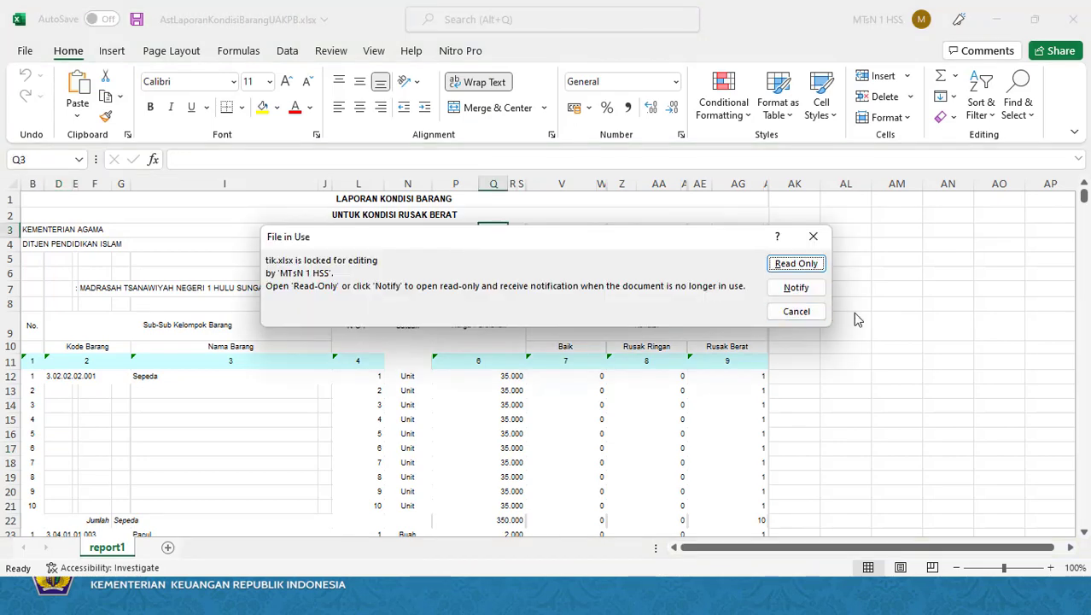
click(792, 264)
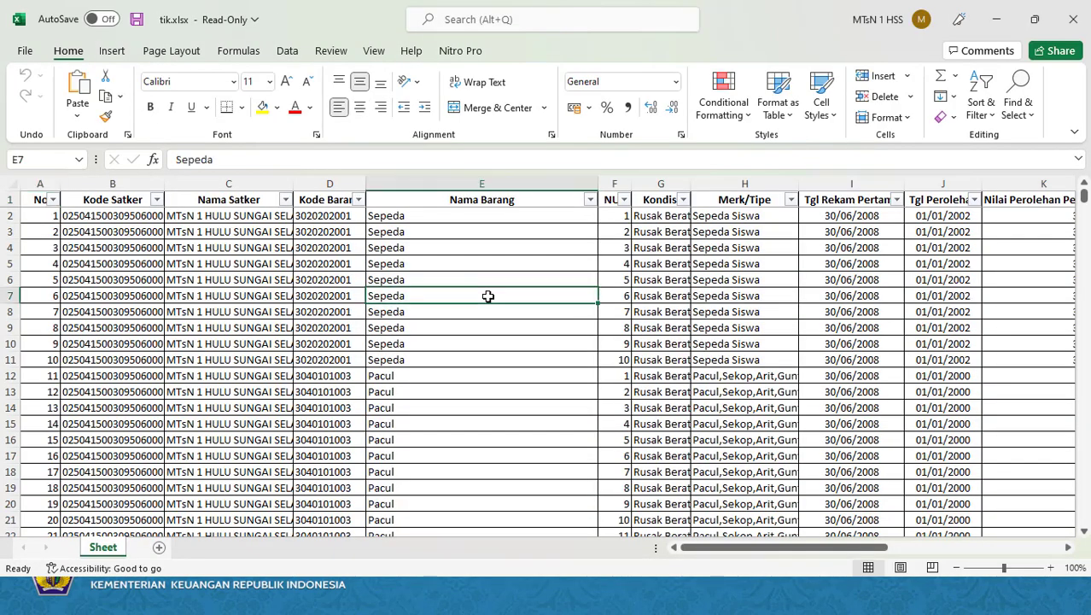
- Review the exported asset columns across to the Tgl PSP column and back to the No column
key(Right)
key(Right)
key(Right)
key(Right)
key(Right)
key(Right)
key(Right)
key(Right)
key(Right)
key(Right)
key(Right)
key(Right)
key(Right)
key(Right)
key(Right)
key(Right)
key(Right)
key(Right)
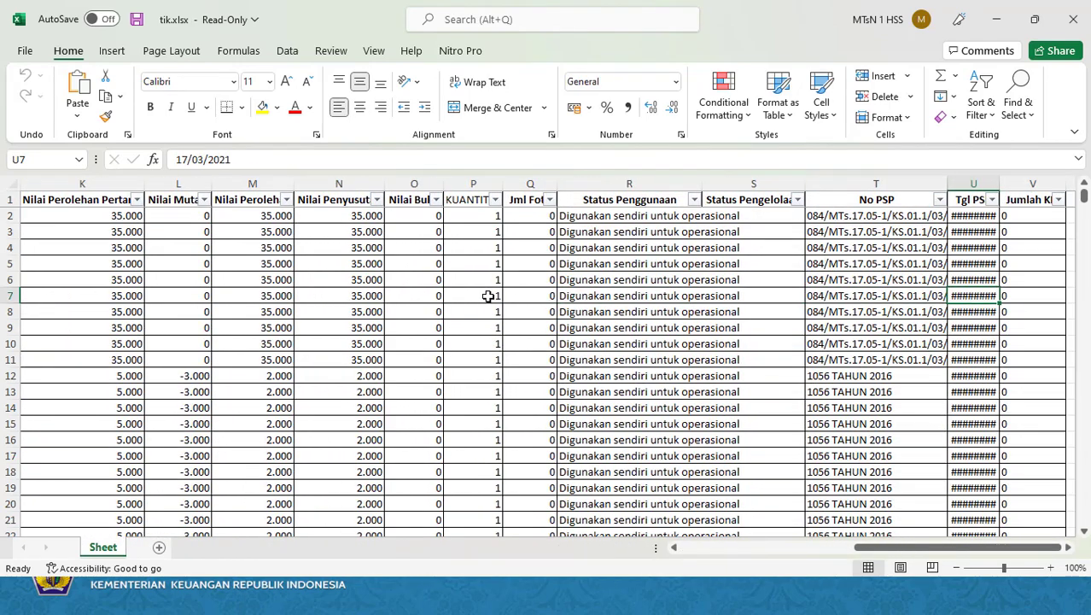
key(Left)
key(Left)
key(Left)
key(Left)
key(Left)
key(Left)
key(Left)
key(Left)
key(Left)
key(Left)
key(Left)
key(Left)
key(Left)
key(Left)
key(Left)
key(Left)
key(Left)
key(Left)
key(Left)
key(Left)
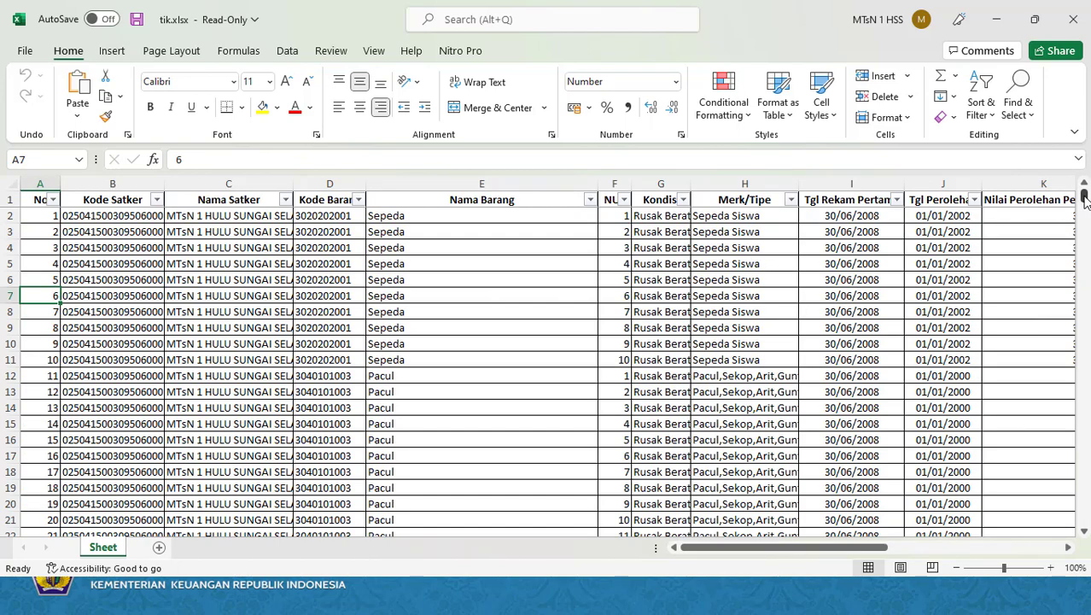
- Filter the Kondisi column to show only the Rusak Berat items
mouse_move(1085, 197)
mouse_down()
mouse_move(1085, 299)
mouse_move(1085, 195)
mouse_up()
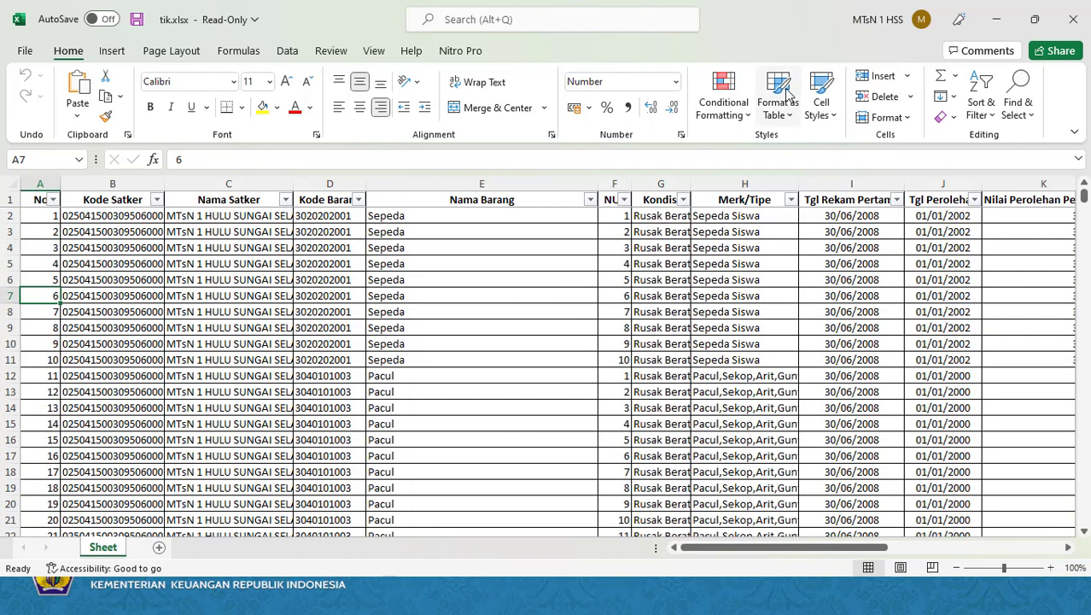
click(683, 200)
click(538, 389)
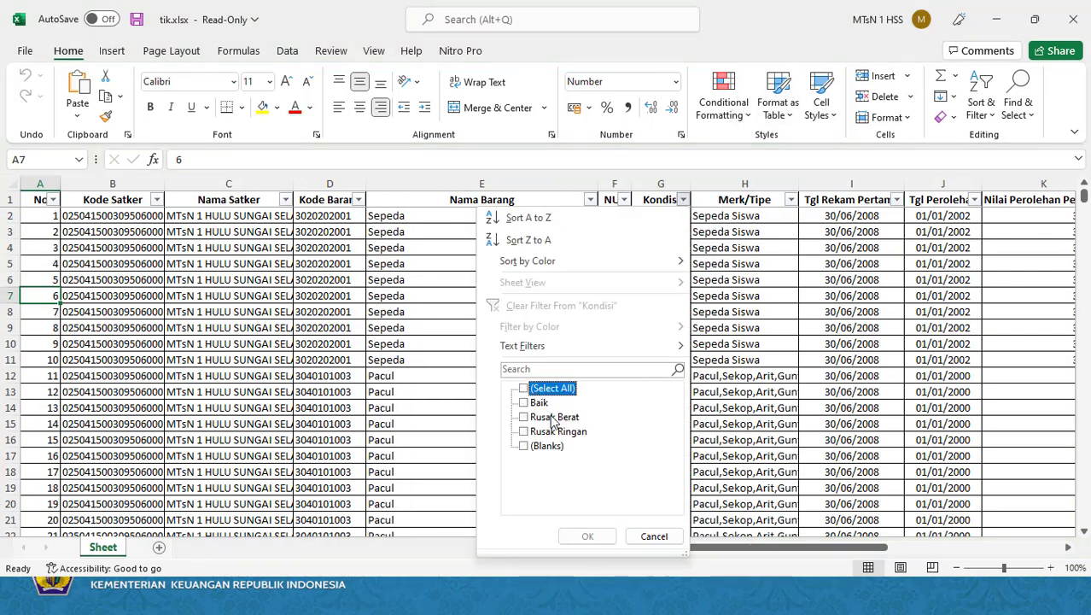
click(547, 417)
click(587, 536)
- Look through the filtered Rusak Berat items from Sepeda down to the Lemari Kayu rows and back to the first record
click(570, 365)
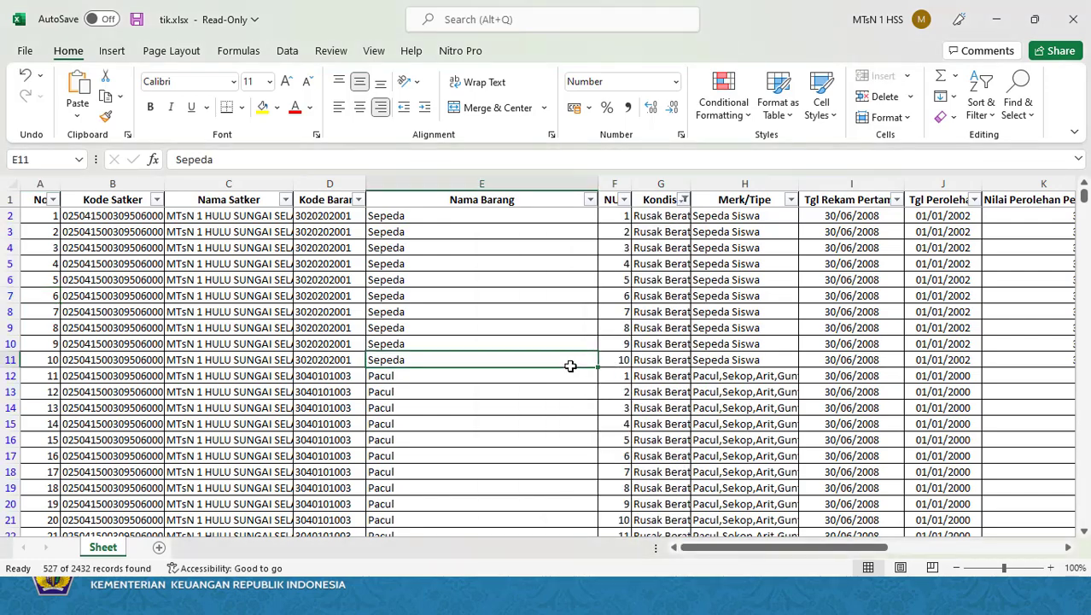
key(Down)
key(Down)
key(Down)
key(Down)
key(Down)
key(Down)
key(Down)
key(Down)
key(Down)
key(Down)
key(Down)
key(Down)
key(Down)
key(Down)
key(Down)
key(Down)
key(Down)
key(Down)
key(Down)
key(Down)
key(Down)
key(Down)
key(Down)
key(Down)
key(Down)
key(Down)
key(Down)
key(Down)
key(Down)
key(Down)
key(Down)
key(Down)
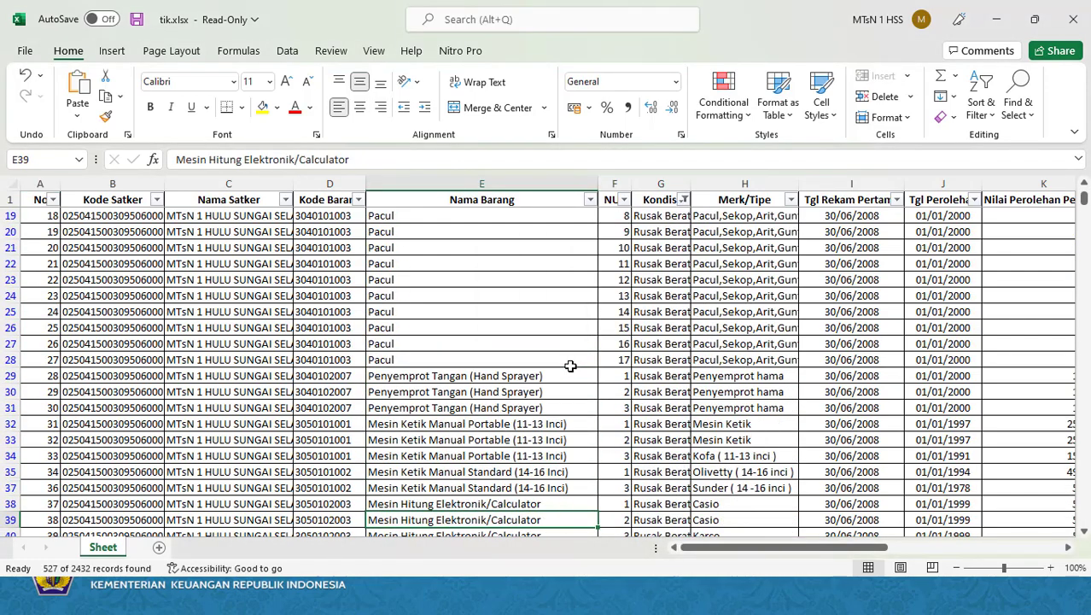
key(Up)
key(Up)
key(Up)
key(Up)
key(Up)
key(Up)
key(Up)
key(Up)
key(Up)
key(Up)
key(Up)
key(Up)
key(Up)
key(Up)
key(Up)
key(Up)
key(Up)
key(Up)
key(Up)
key(Up)
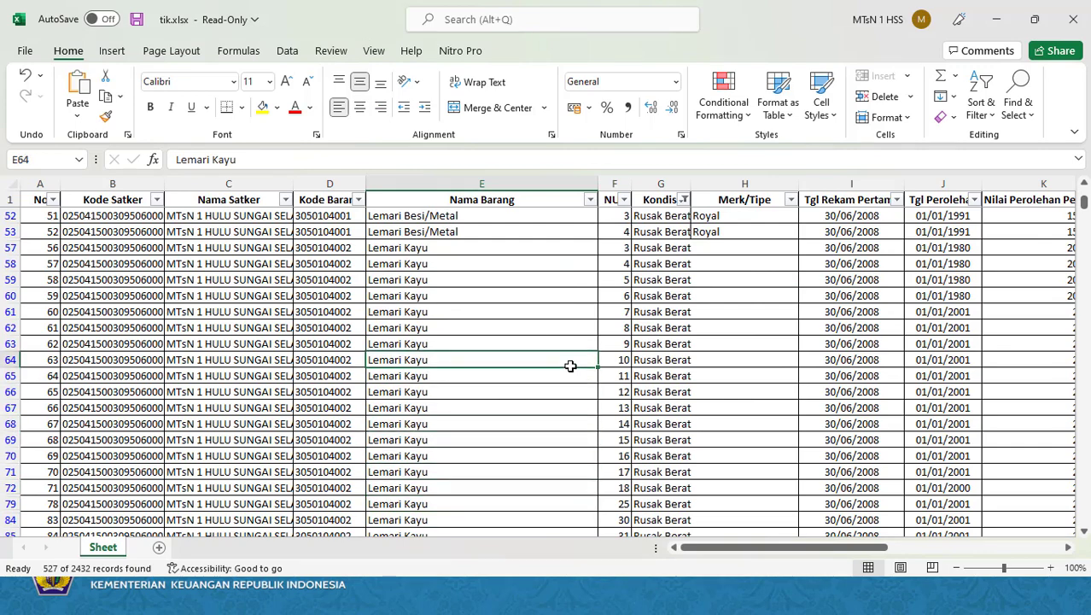
key(Up)
key(Up)
key(Up)
key(Up)
key(Up)
key(Up)
key(Up)
key(Up)
key(Up)
key(Up)
key(Up)
key(Up)
key(Up)
key(Up)
key(Up)
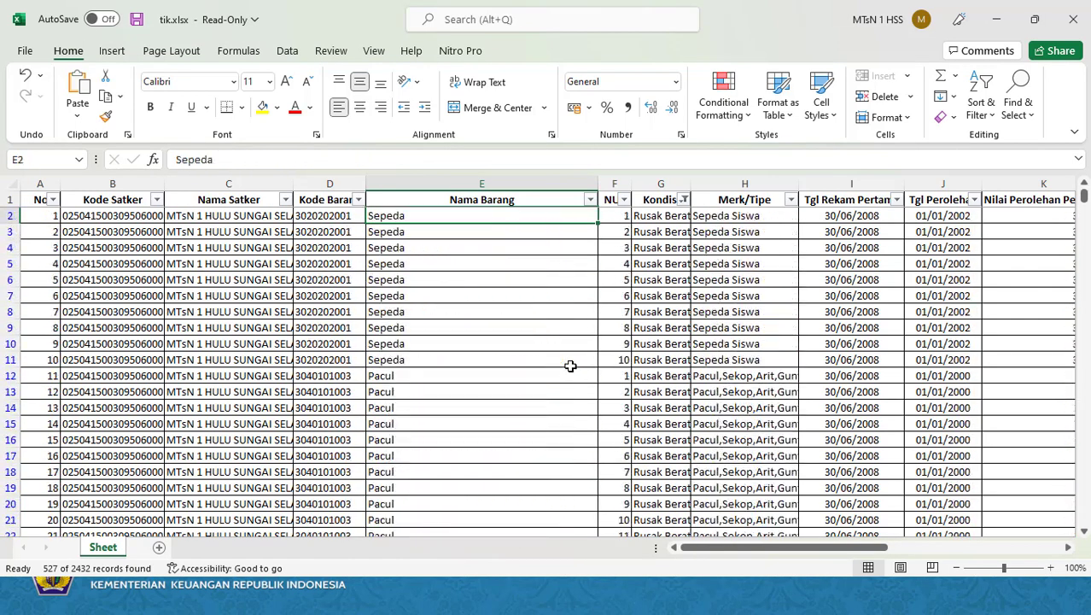
key(Down)
- Switch to the AstLaporanKondisiBarangUAKPB.xlsx report and check the Kode Barang column from the Sepeda rows to the first Pacul row
key(alt+Tab)
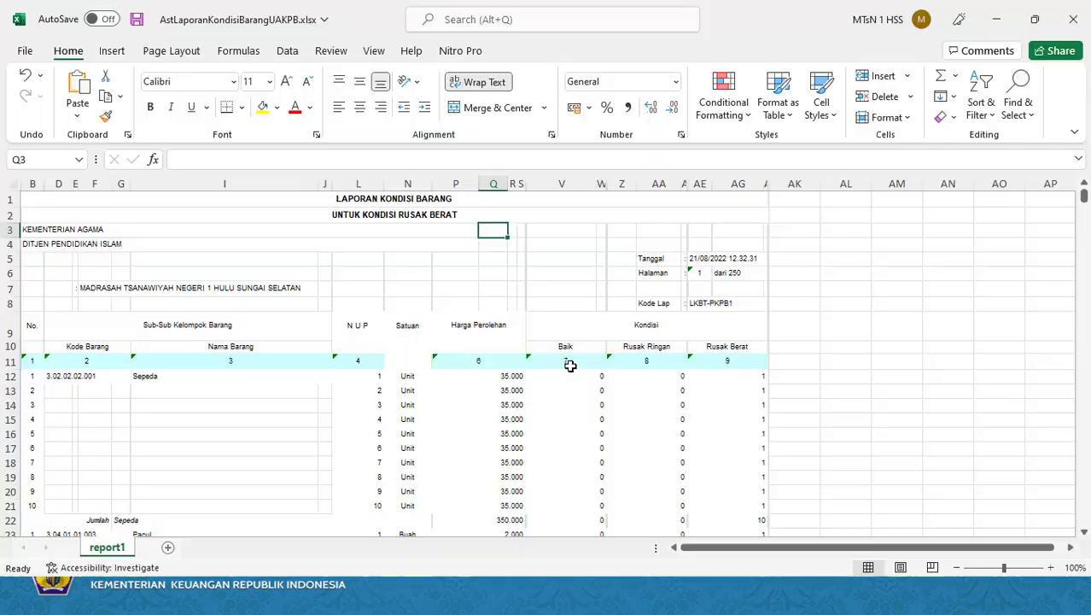
click(98, 387)
key(Down)
key(Down)
key(Down)
key(Down)
key(Down)
key(Down)
key(Down)
key(Down)
key(Down)
key(Down)
key(Down)
key(Down)
key(Down)
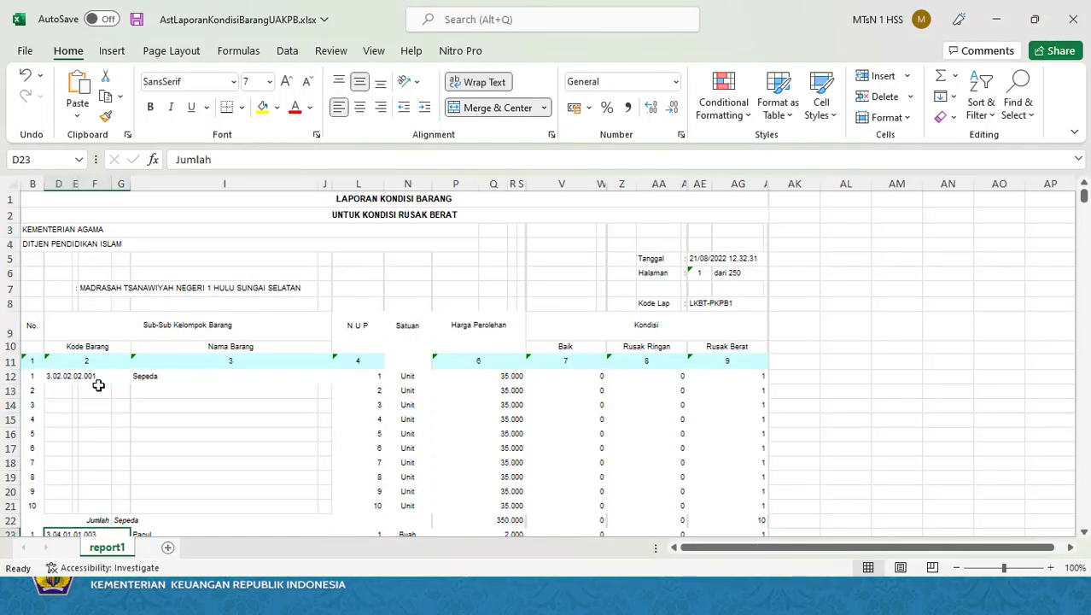
- Switch to tik.xlsx and compare the Nama Barang and NUP entries of the Sepeda rows with the report, ending at the first Pacul row
key(Up)
key(Up)
key(Up)
key(Up)
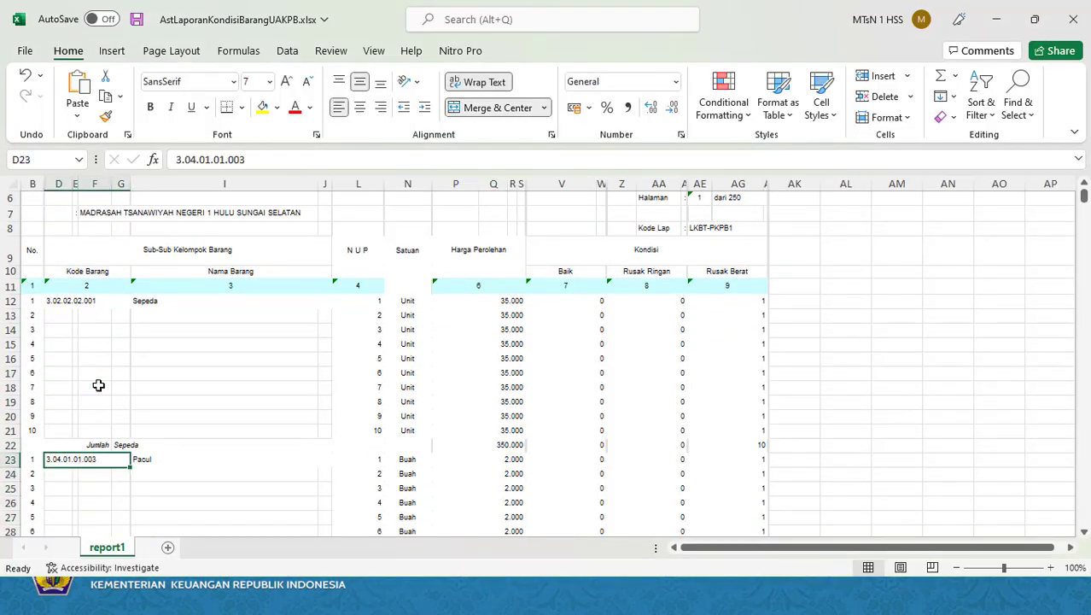
key(alt+Tab)
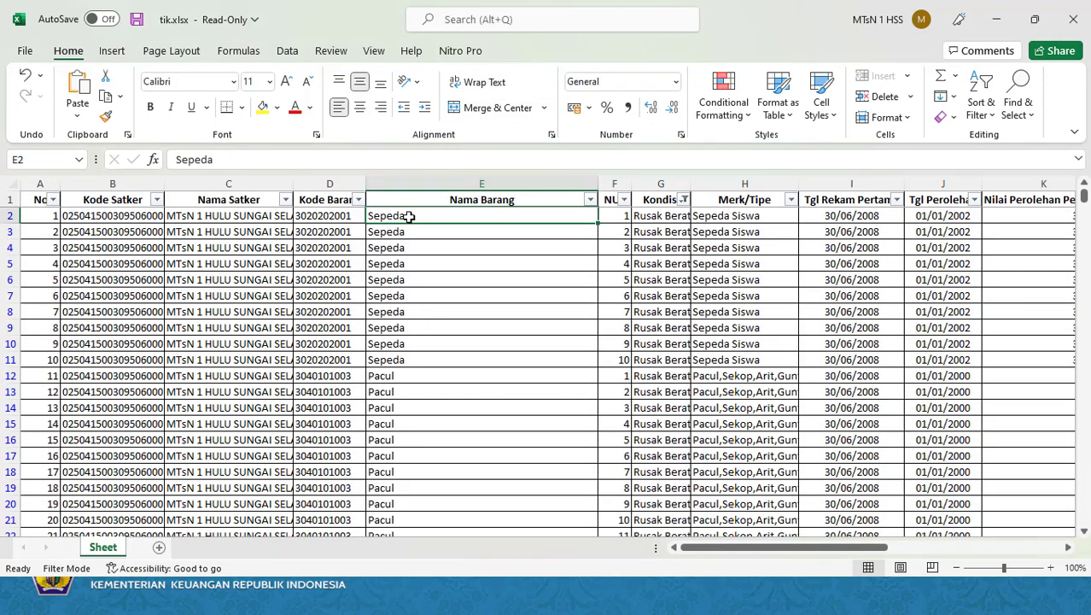
key(Down)
key(Down)
key(Down)
key(Down)
key(Down)
key(Down)
key(Down)
key(Down)
key(Down)
key(Right)
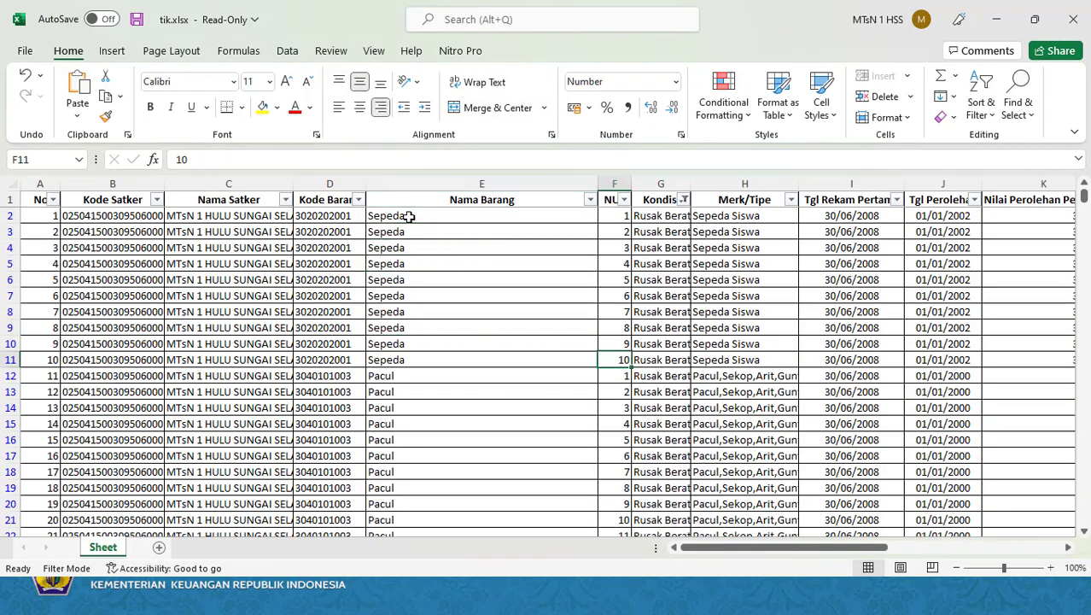
key(Left)
key(Down)
- Switch to AstLaporanKondisiBarangUAKPB.xlsx and look through the Pacul rows down to the next page's report heading
key(alt+Tab)
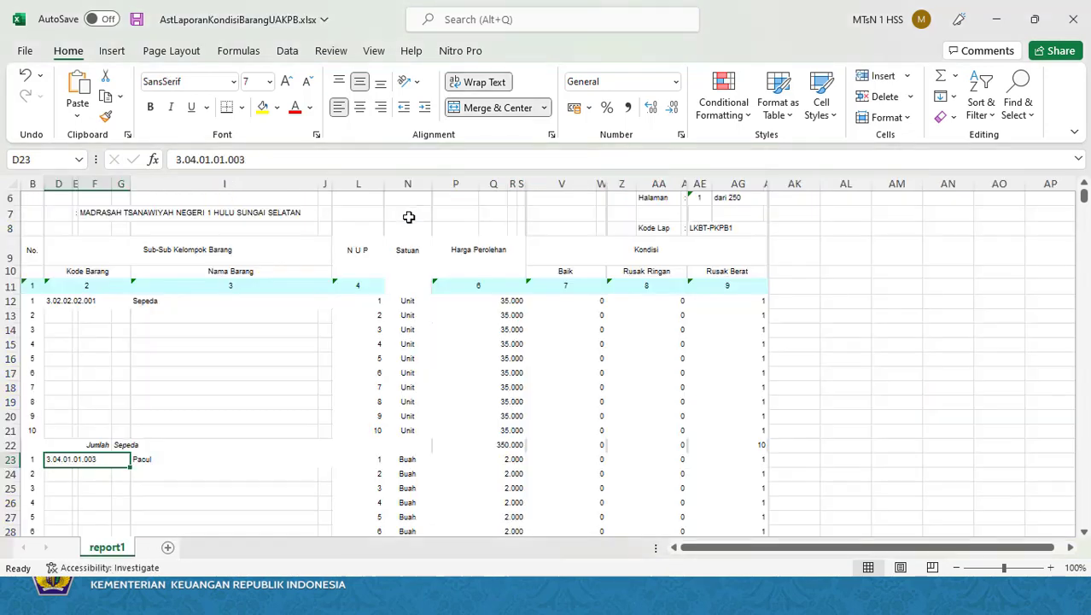
key(Down)
key(Down)
key(Down)
key(Down)
key(Down)
key(Down)
key(Down)
key(Down)
key(Down)
key(Down)
key(Down)
key(Down)
key(Down)
key(Down)
key(Down)
key(Down)
key(Down)
key(Down)
key(Up)
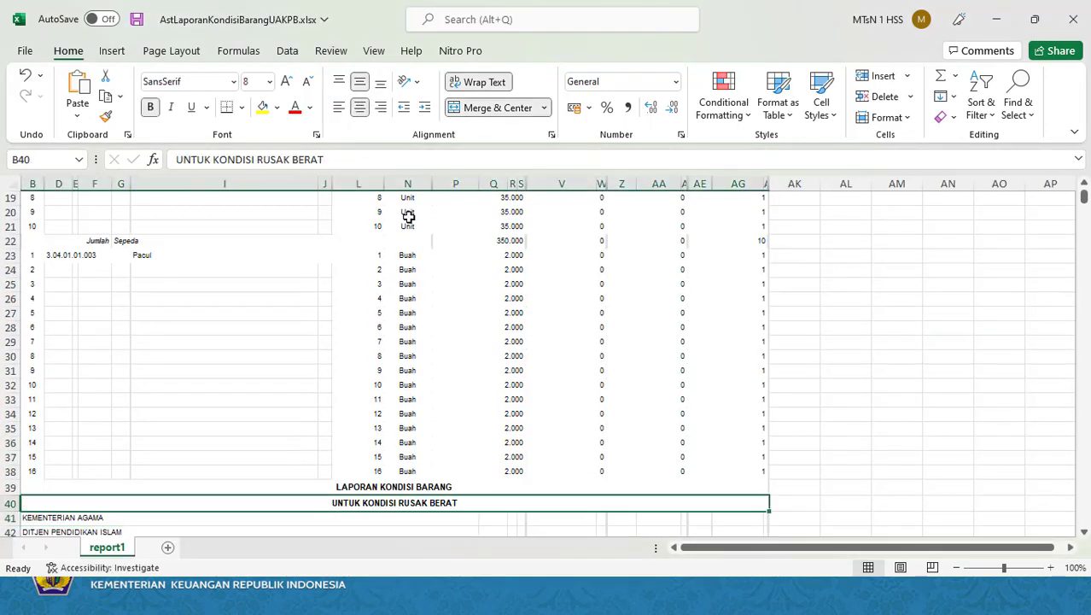
key(Up)
- Return to tik.xlsx and review the Pacul rows in the Nama Barang column down to the first Penyemprot Tangan (Hand Sprayer) row
key(alt+Tab)
key(Down)
key(Down)
key(Down)
key(Down)
key(Down)
key(Down)
key(Down)
key(Down)
key(Down)
key(Down)
key(Down)
key(Down)
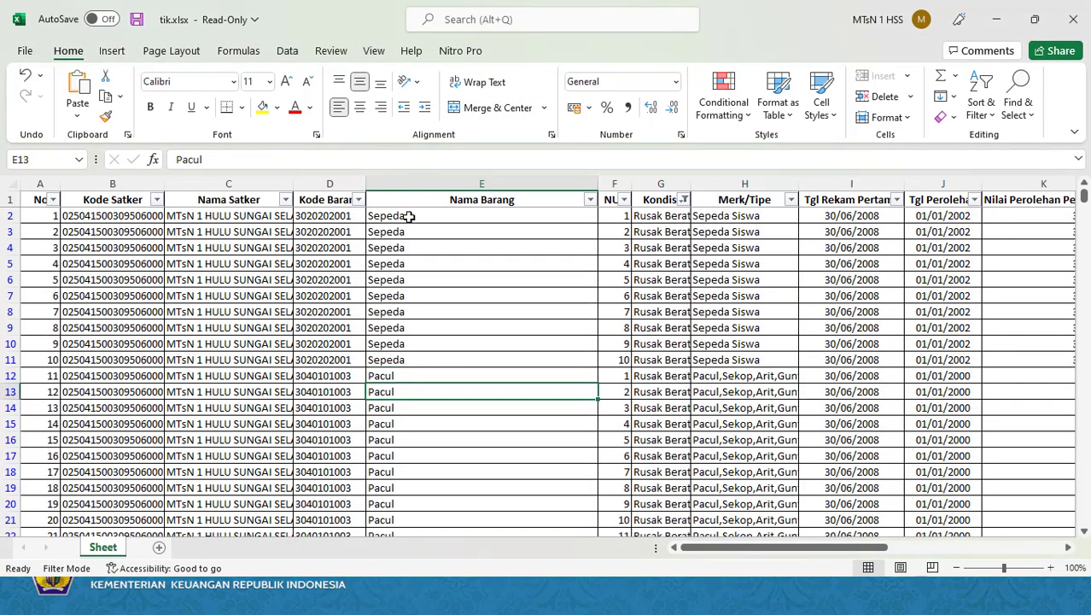
key(Down)
key(Down)
key(Down)
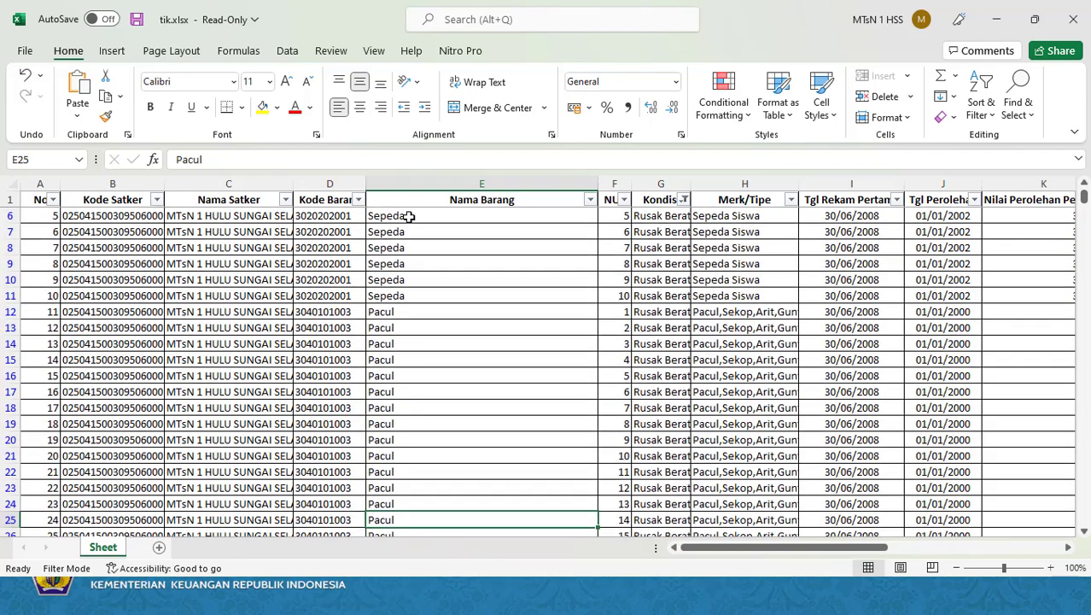
key(Down)
key(Down)
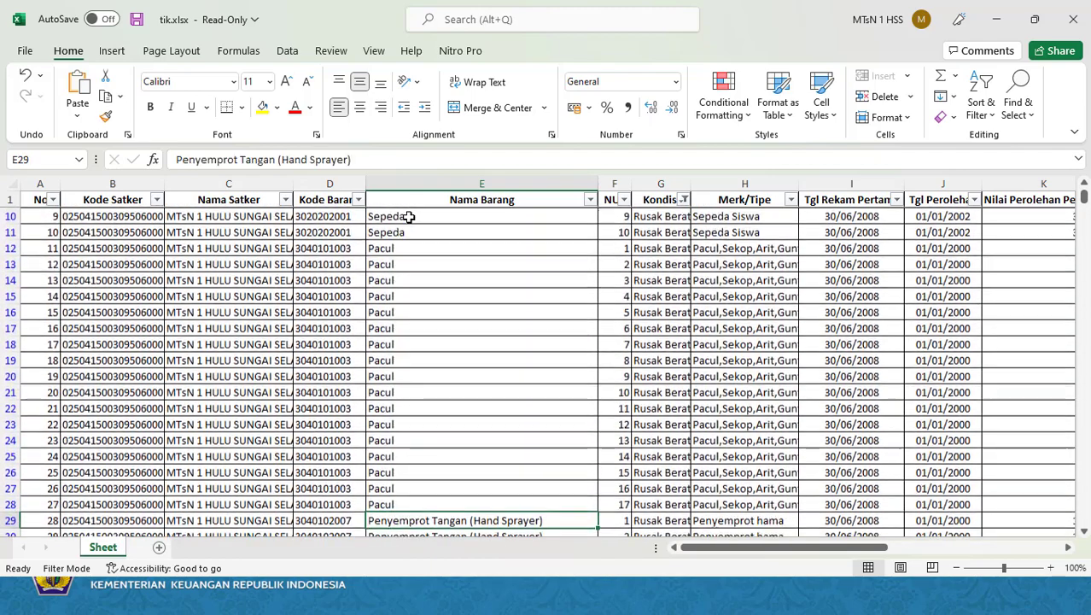
key(Up)
key(Up)
key(Up)
key(Up)
key(Up)
key(Up)
key(Up)
key(Up)
key(Up)
key(Up)
key(Up)
key(Down)
key(Down)
key(Down)
key(Down)
key(Down)
key(Down)
key(Down)
key(Down)
key(Down)
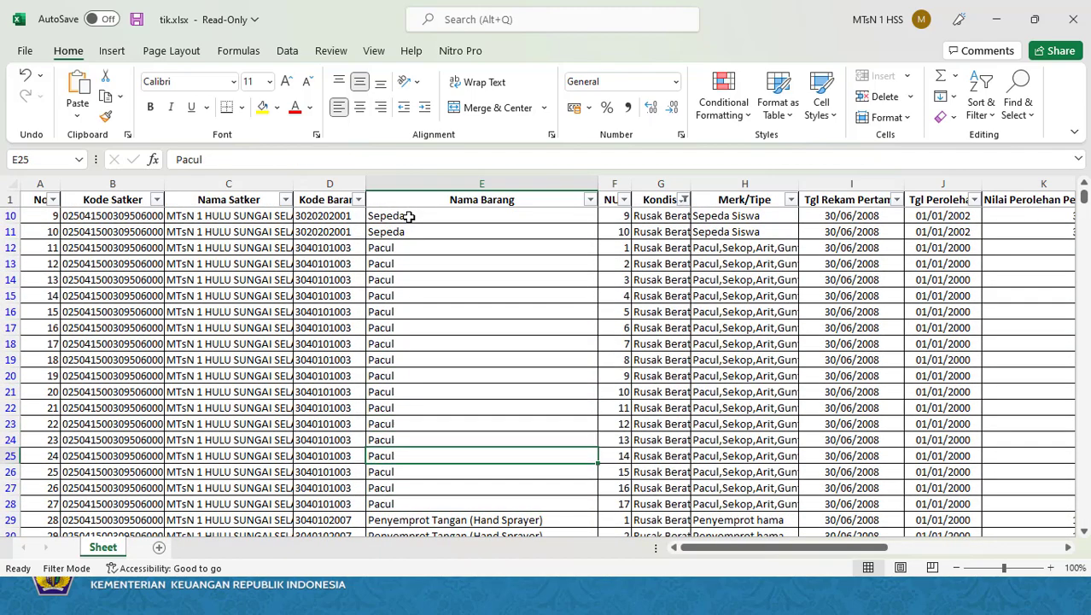
- Switch to the AstLaporanKondisiBarangUAKPB.xlsx report and check the last Pacul rows around the page break
key(alt+Tab)
key(Down)
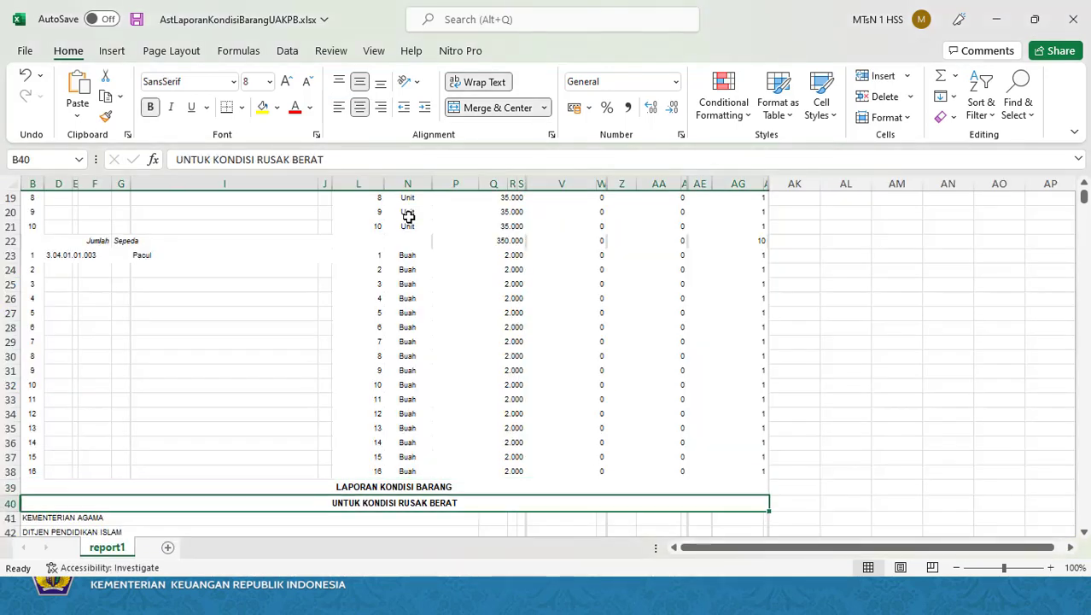
key(Up)
key(Down)
key(Down)
key(Down)
key(Up)
key(Up)
key(Up)
key(Up)
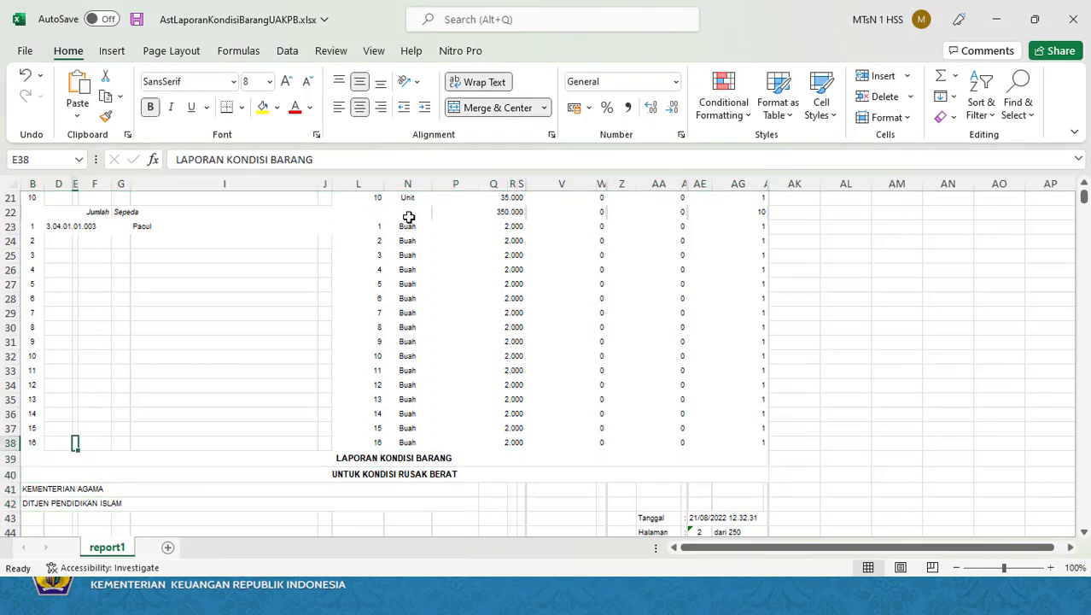
key(Up)
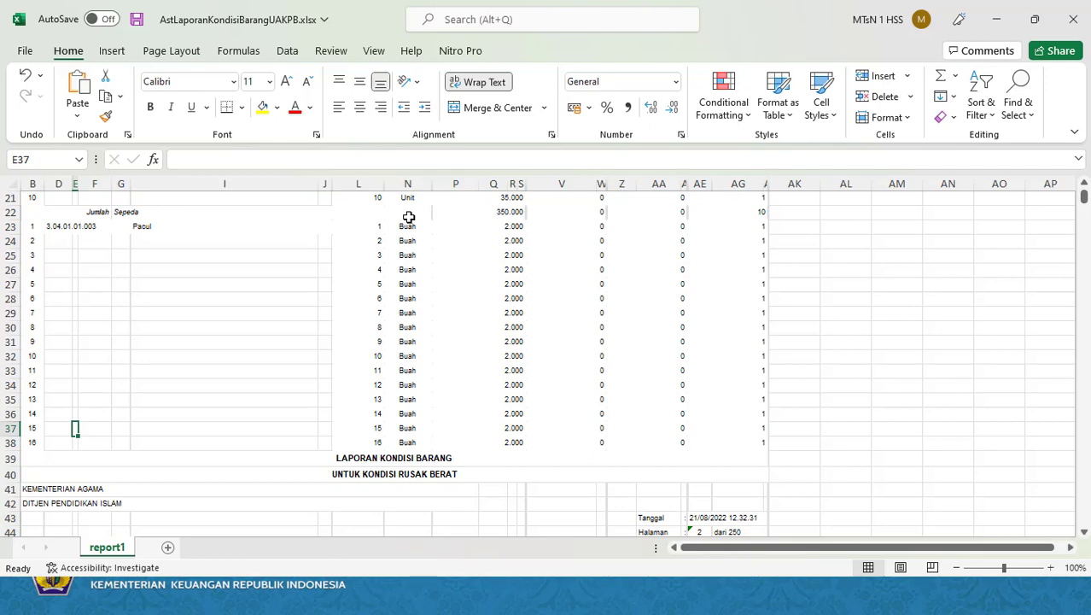
- Return to tik.xlsx and check the NUP numbers of the Pacul items from the first to the last record
key(alt+Tab)
key(Right)
key(Up)
key(Up)
key(Up)
key(Up)
key(Up)
key(Up)
key(Up)
key(Up)
key(Up)
key(Up)
key(Up)
key(Up)
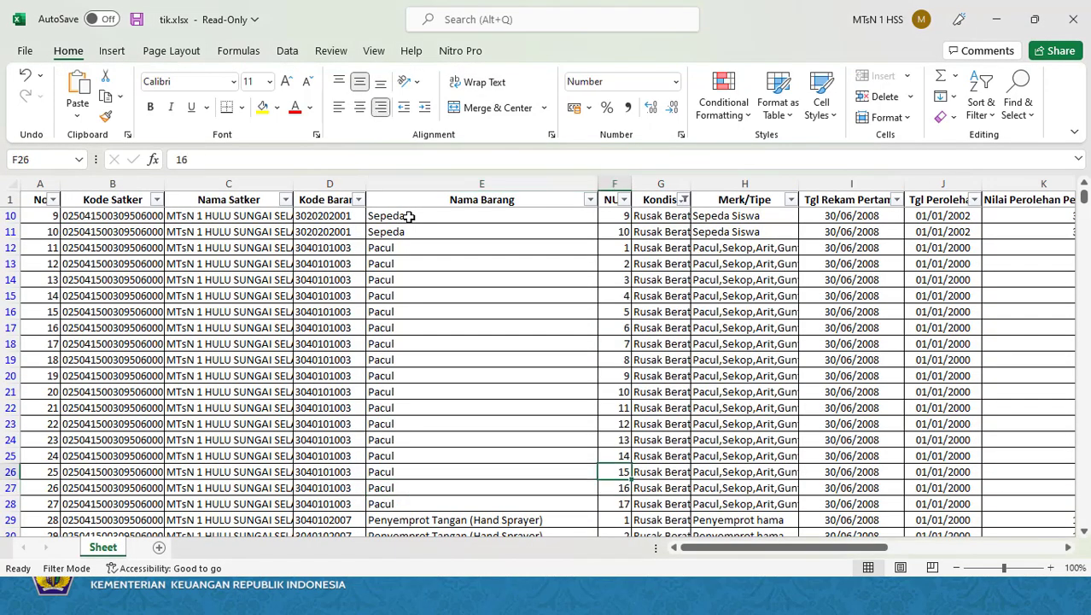
key(Up)
key(Up)
key(Up)
key(Up)
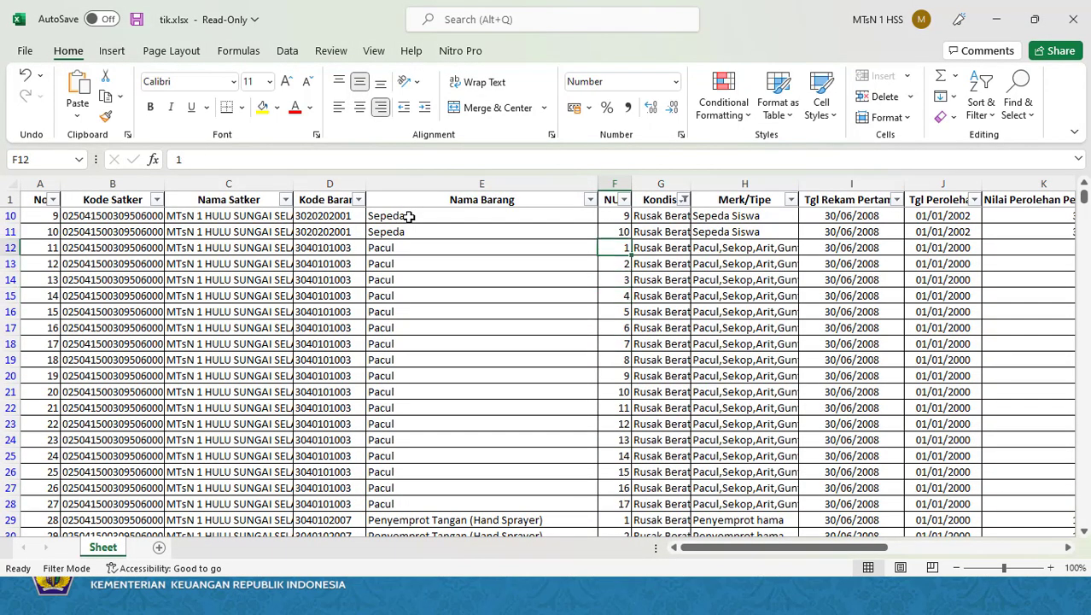
key(Down)
key(Down)
key(Down)
key(Down)
key(Down)
key(Down)
key(Down)
key(Down)
key(Down)
key(Down)
key(Down)
key(Down)
key(Down)
key(Down)
key(Down)
key(Down)
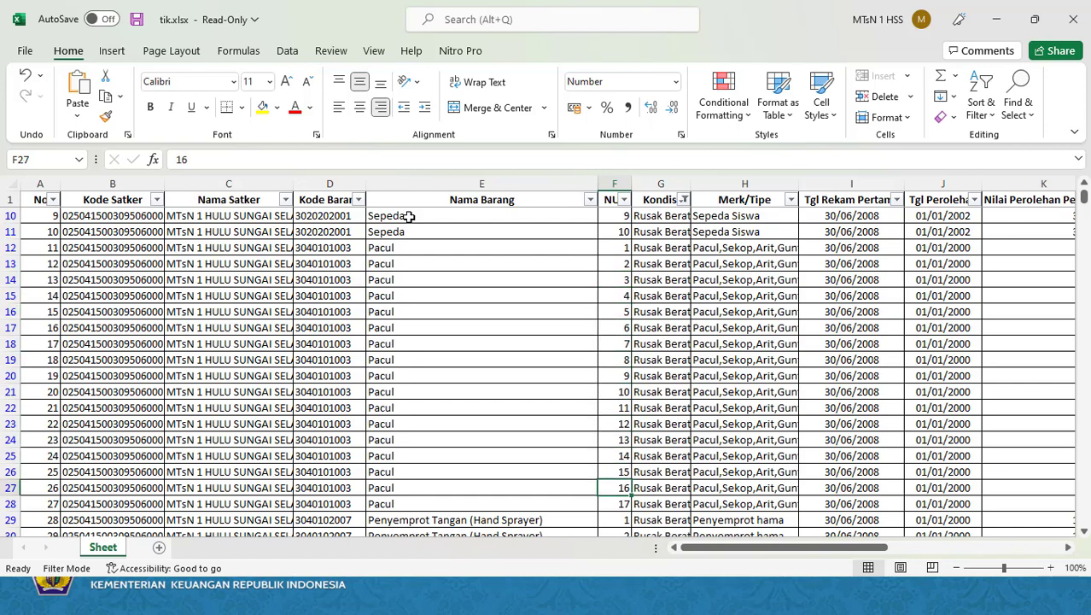
key(Down)
key(Down)
key(Down)
key(Up)
key(Up)
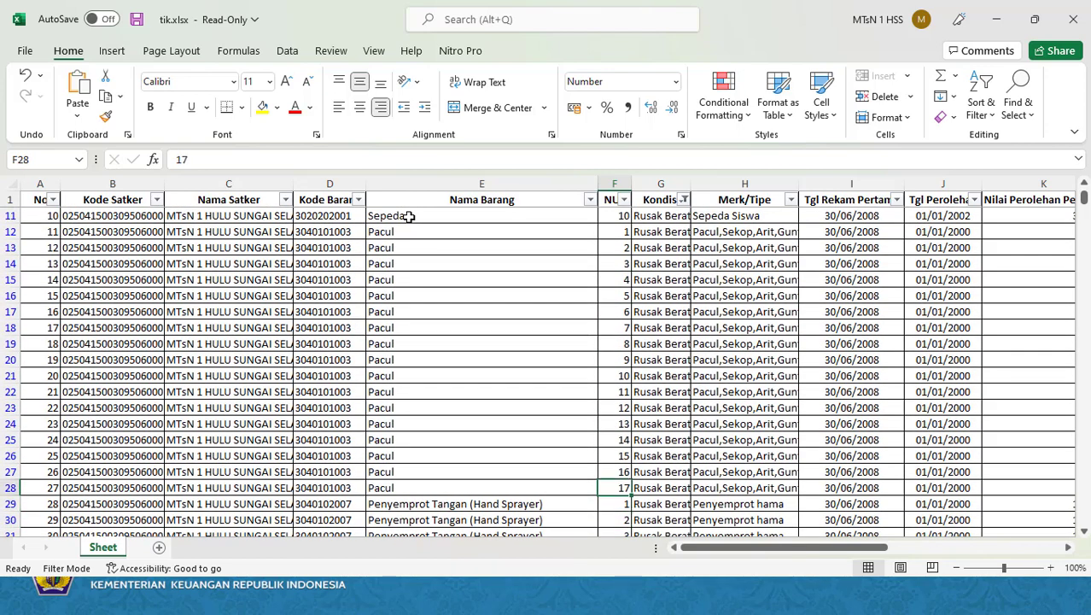
- Switch to the AstLaporanKondisiBarangUAKPB.xlsx report and go back over the Pacul rows above the page break
key(alt+Tab)
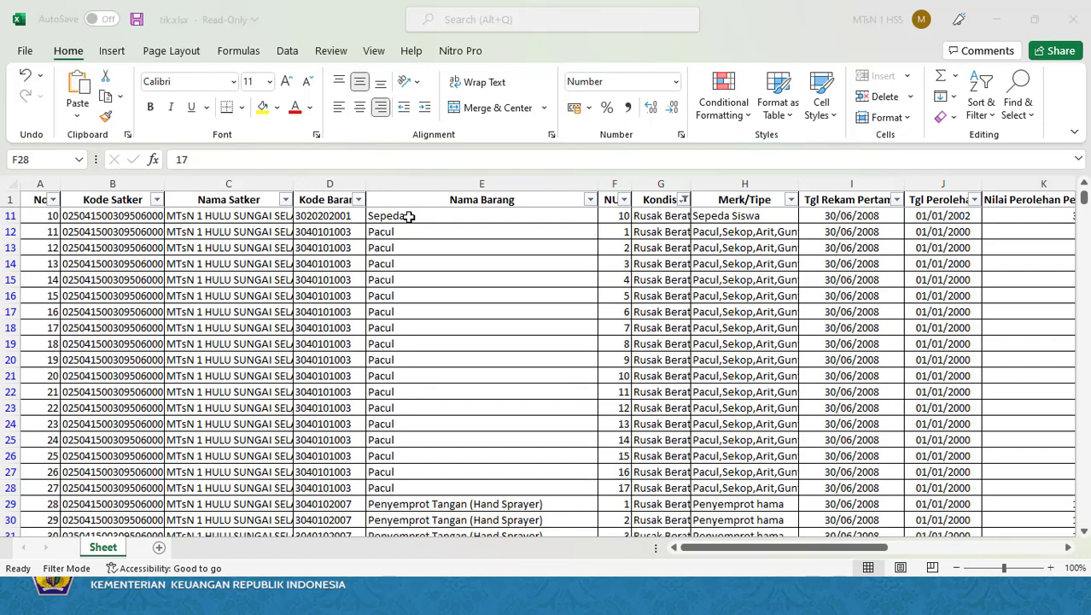
key(Up)
key(Up)
key(Up)
key(Up)
key(Up)
key(Up)
key(Up)
key(Up)
key(Up)
key(Up)
key(Up)
key(Up)
key(Up)
key(Up)
key(Up)
key(Up)
key(Up)
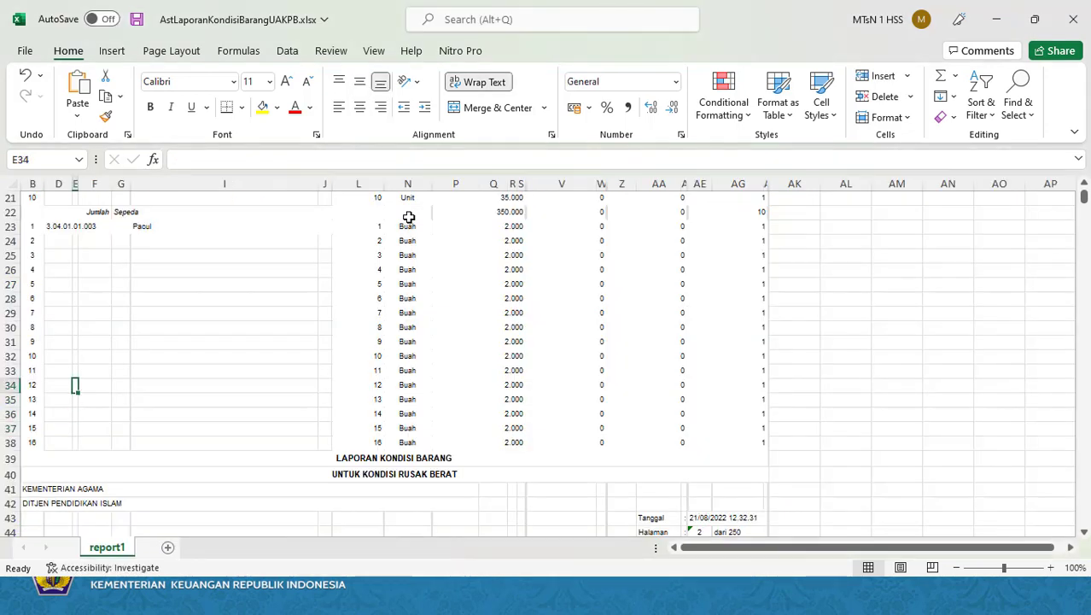
key(Down)
key(Down)
key(Down)
key(Down)
key(Down)
key(Down)
key(Down)
key(Down)
key(Down)
key(Down)
key(Down)
key(Down)
key(Down)
key(Down)
key(Down)
key(Down)
key(Down)
key(Down)
key(Down)
key(Down)
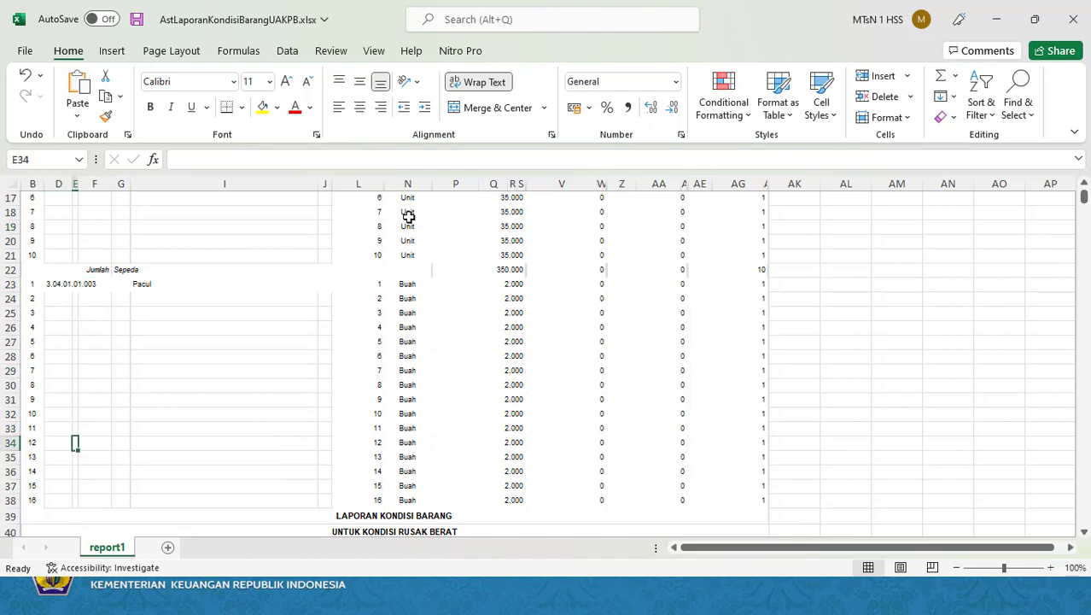
- Follow the Pacul rows across the page break and check the NUP of the last record, number 17
key(Down)
key(Down)
key(Down)
key(Down)
key(Down)
key(Down)
key(Down)
key(Down)
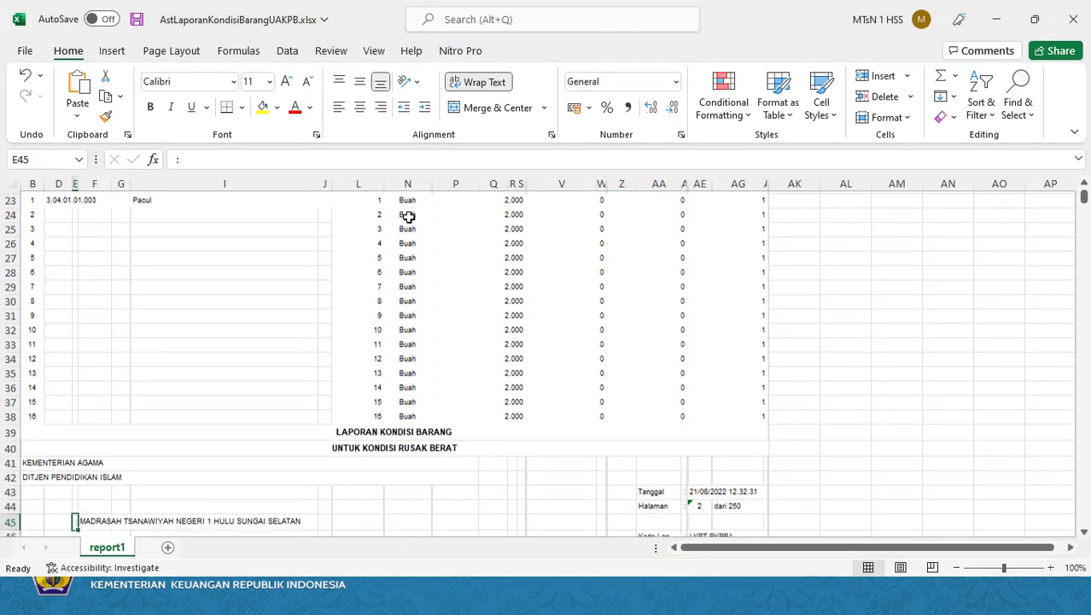
key(Up)
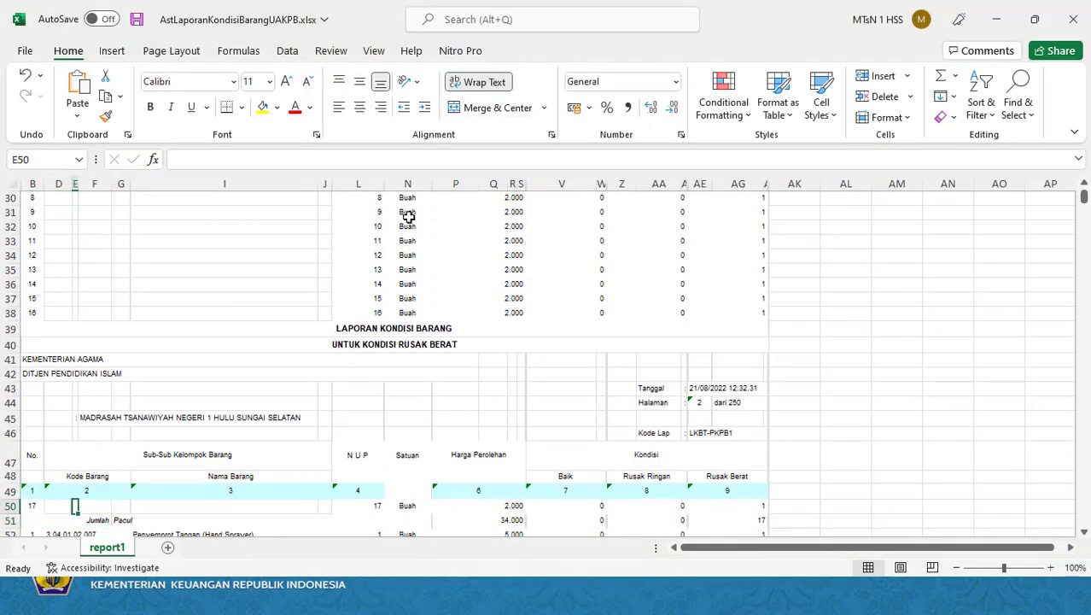
key(Right)
key(Right)
key(Right)
key(Right)
key(Right)
key(Right)
key(Right)
key(Right)
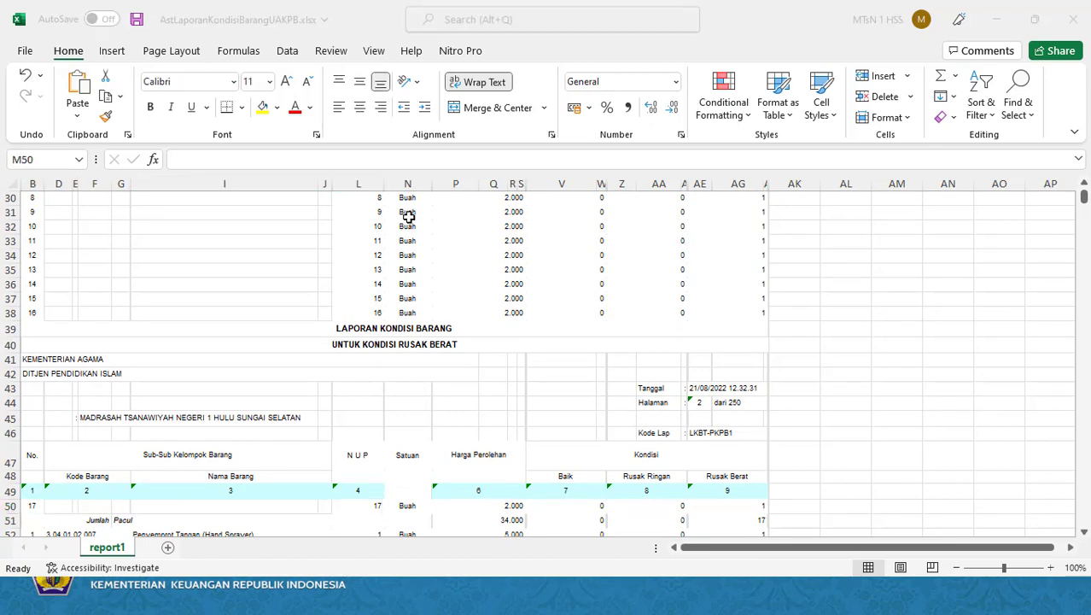
- Return to tik.xlsx and go back up the NUP column to the first Sepeda record
key(alt+Tab)
key(Up)
key(Up)
key(Up)
key(Up)
key(Up)
key(Up)
key(Up)
key(Up)
key(Up)
key(Up)
key(Up)
key(Up)
key(Up)
key(Up)
key(Up)
key(Up)
key(Up)
key(Up)
key(Up)
key(Up)
key(Up)
key(Up)
key(Up)
key(Up)
key(Up)
key(Up)
key(Up)
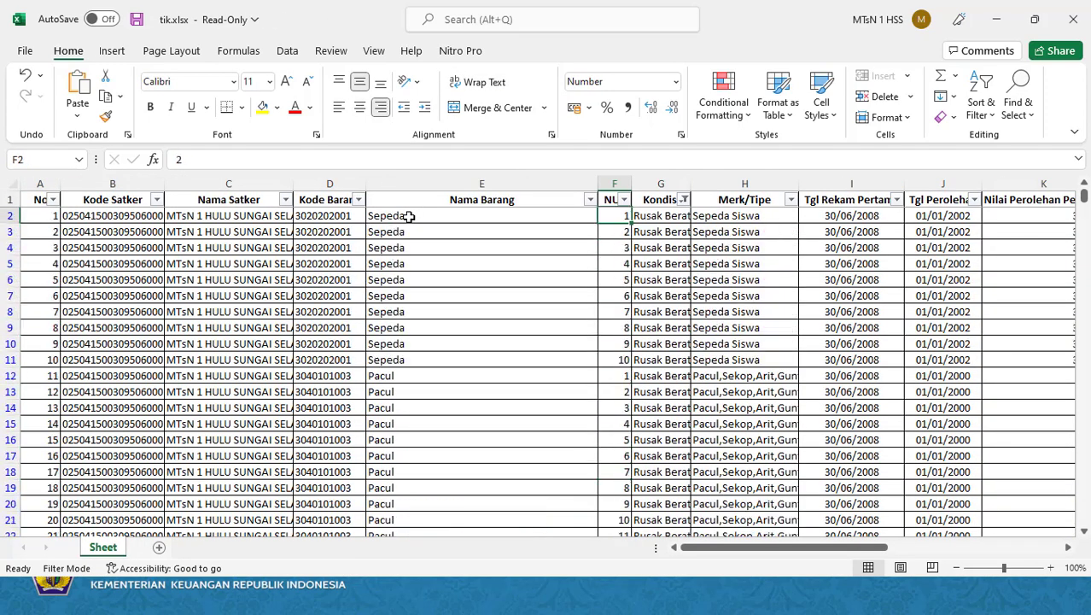
- Look across the first rows' acquisition date and value columns as far as Nilai Buku
key(Right)
key(Right)
key(Right)
key(Right)
key(Right)
key(Right)
key(Right)
key(Right)
key(Right)
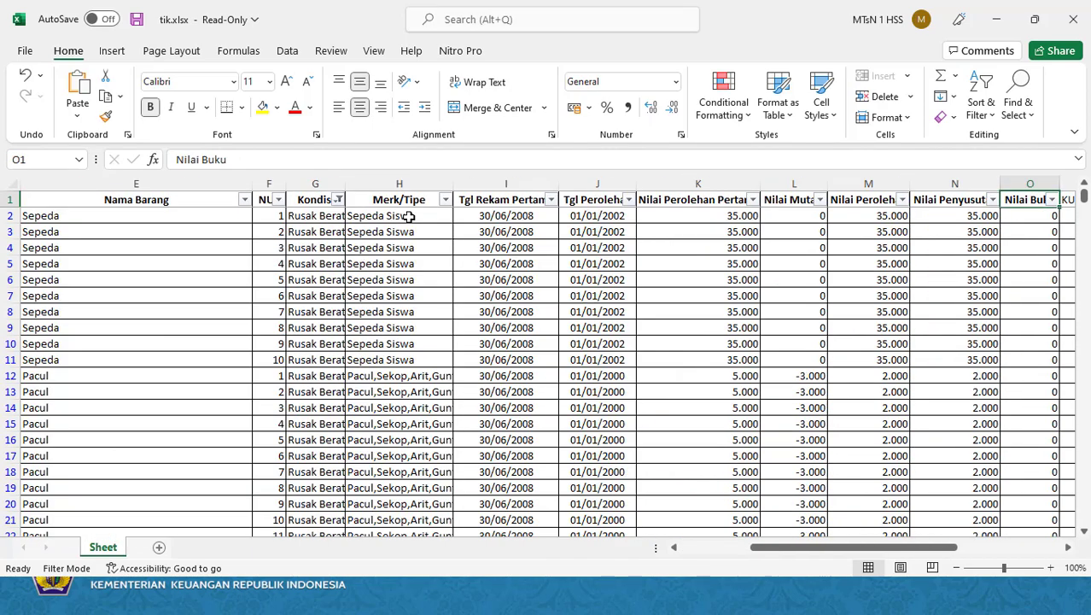
key(Left)
- Switch to 2. Daftar Barang yang diusulkan - Copy.xlsx and return to its first item row, row 6
key(alt+Tab)
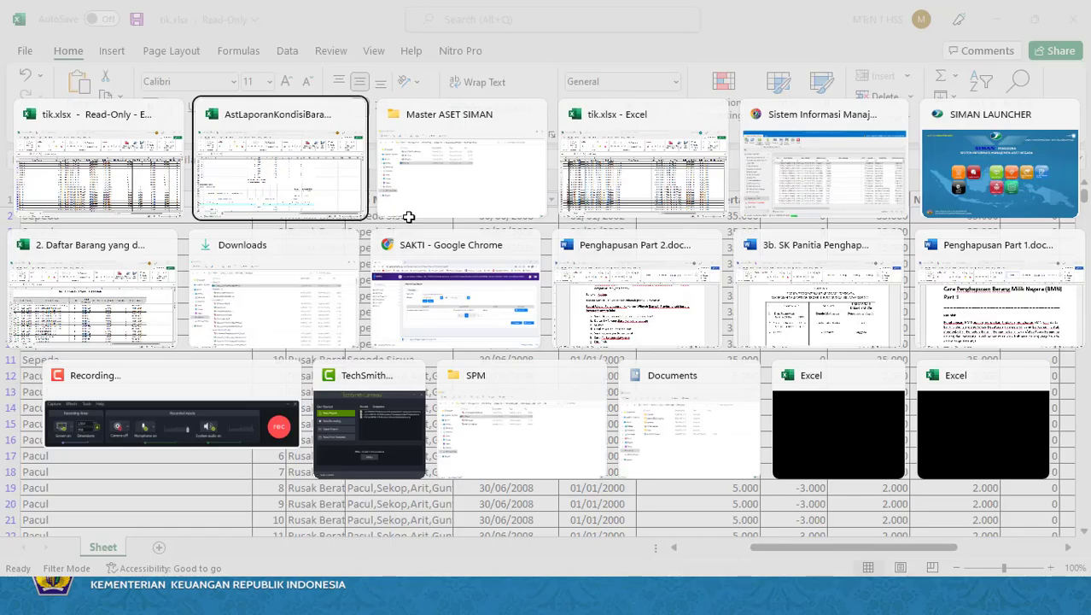
key(alt+Tab)
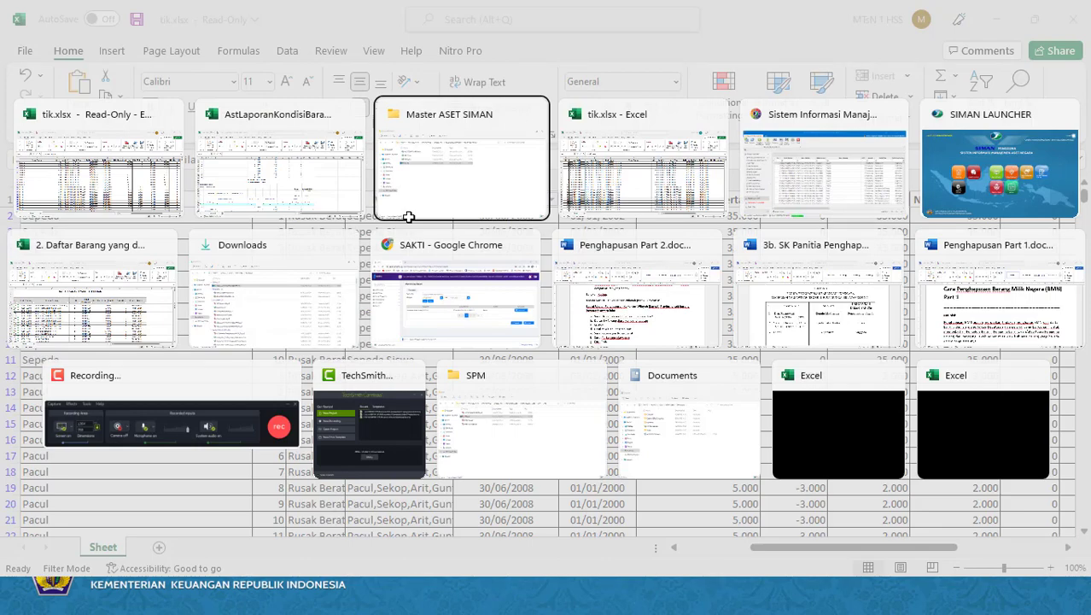
key(alt+Tab)
key(alt+Tab)
key(alt+Tab)
key(alt+Tab)
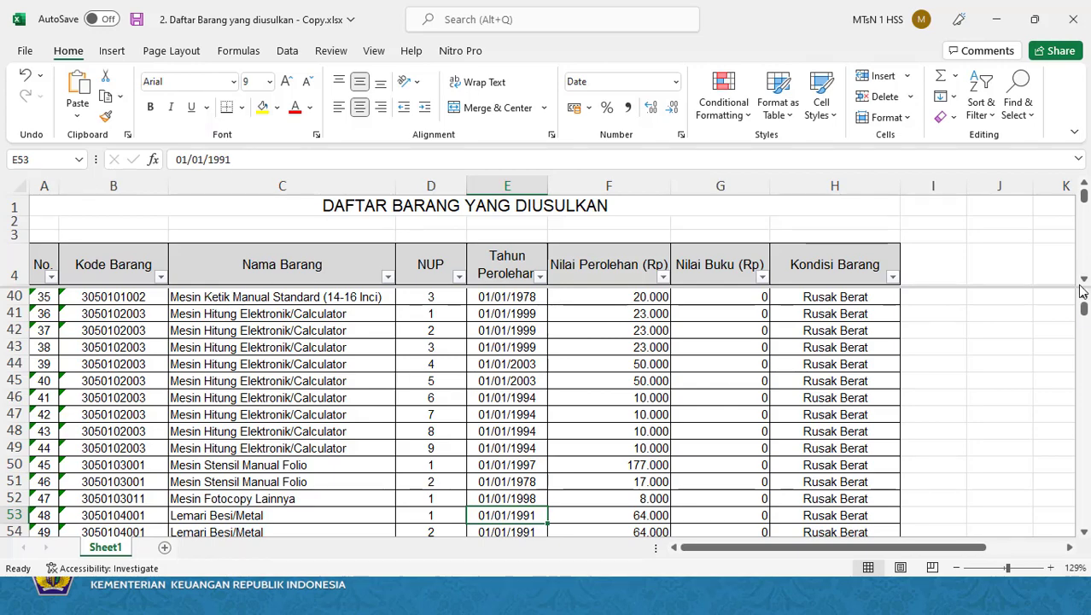
drag(1083, 309, 1085, 278)
click(81, 406)
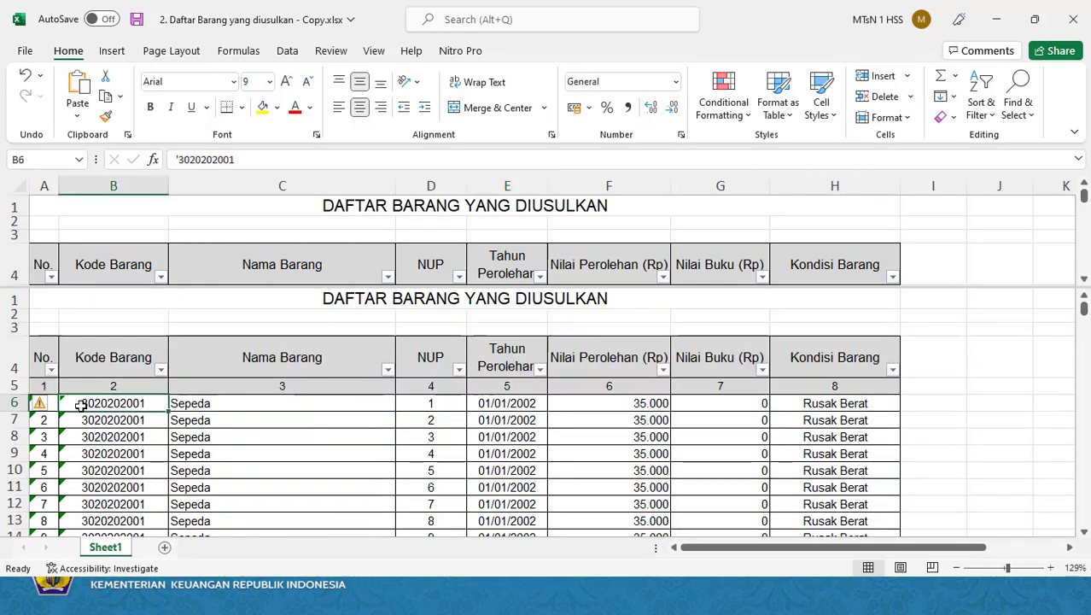
key(Left)
- In tik.xlsx, copy the filtered Kode Barang values from the first Sepeda record down to the last record
key(alt+Tab)
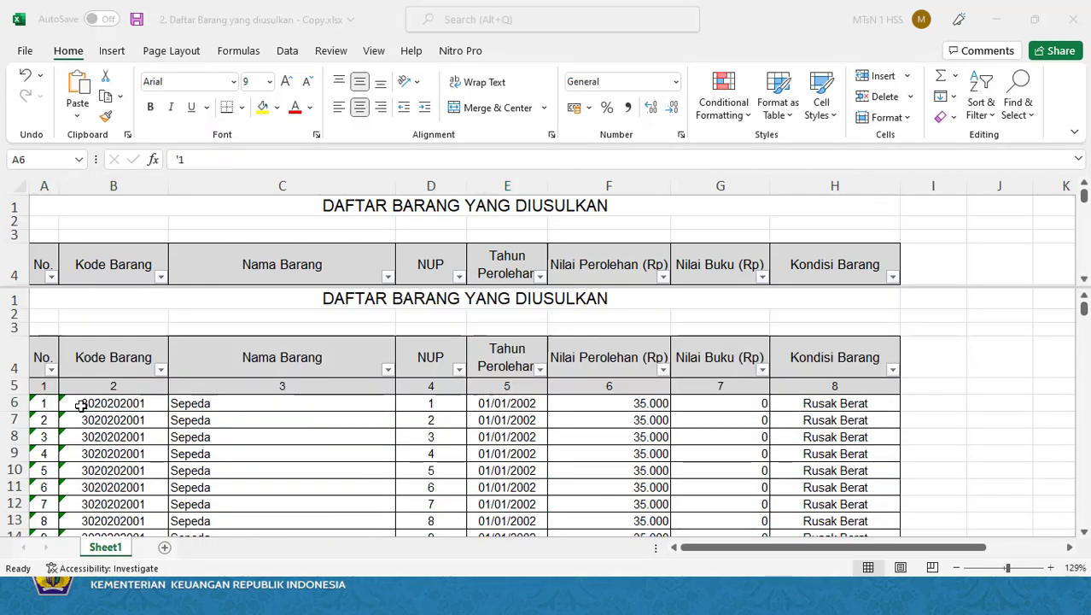
click(162, 216)
key(Left)
key(Left)
key(Left)
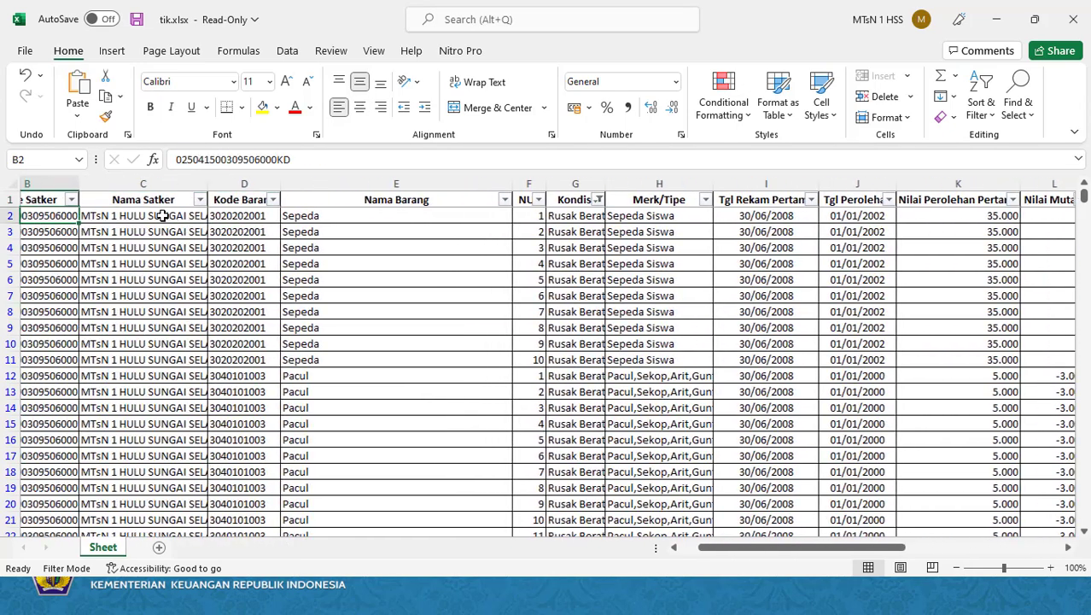
key(Right)
key(Right)
key(ctrl+shift+Down)
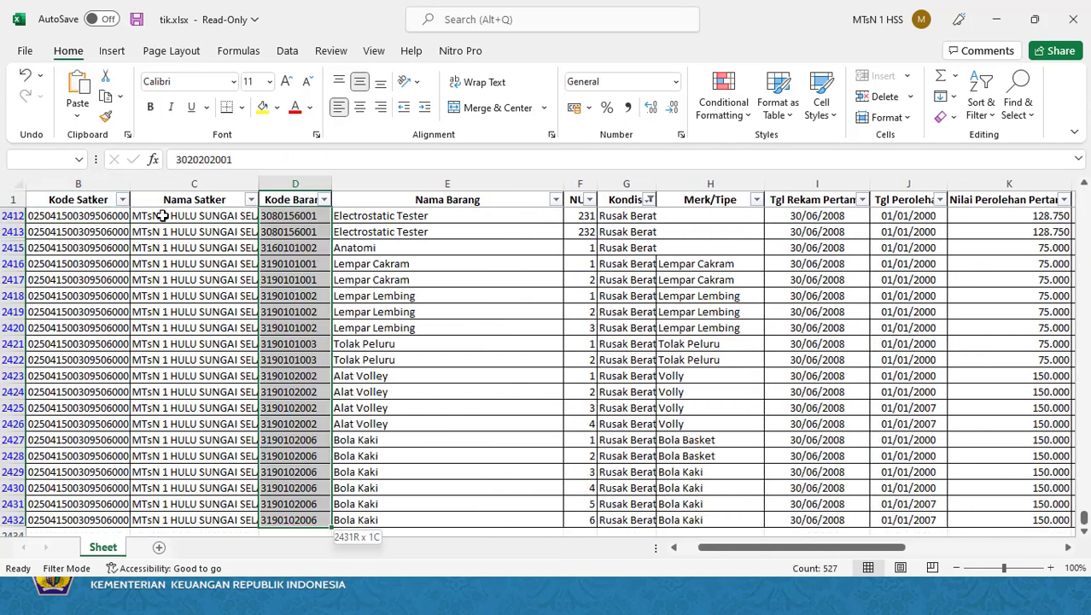
key(ctrl+c)
- Try to paste the copied codes as values into the proposed-items list's Kode Barang column from cell B6
key(alt+Tab)
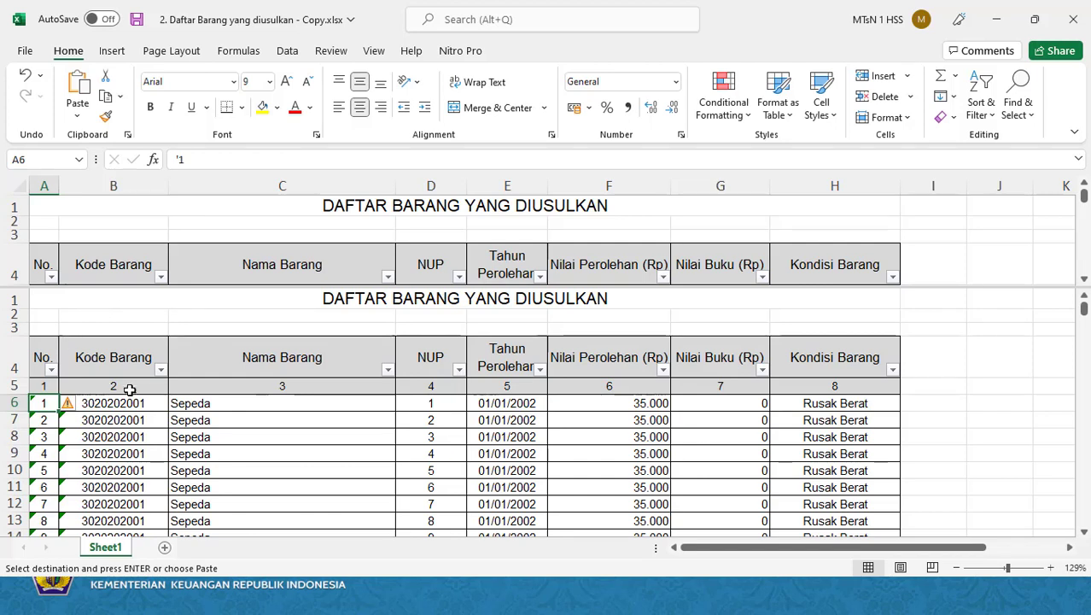
click(102, 399)
right_click(102, 400)
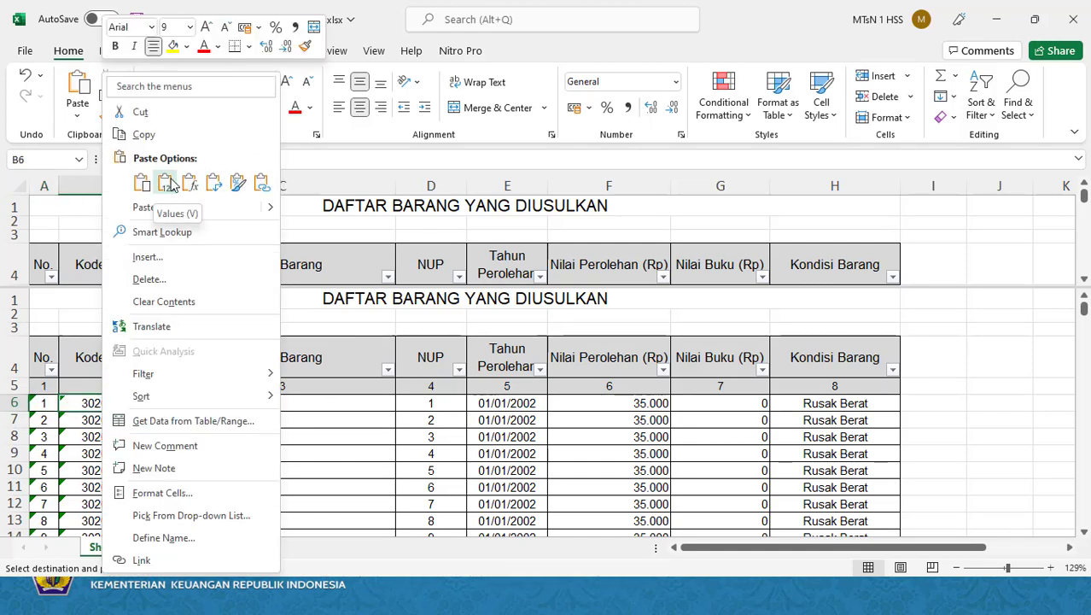
click(167, 183)
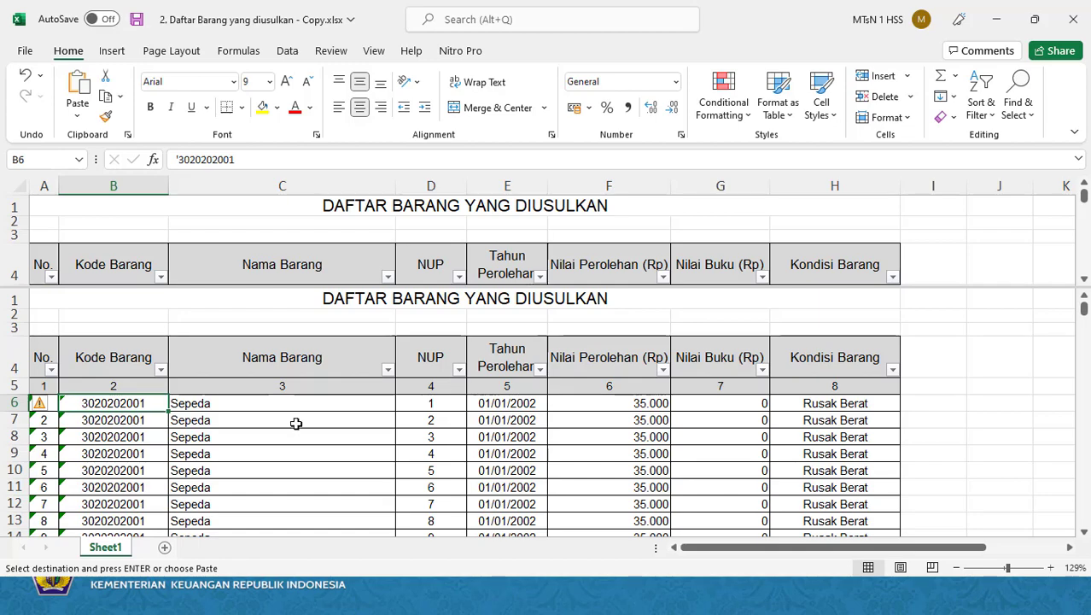
- Return to tik.xlsx and look across the first record's columns from NUP to the quantity column
key(alt+Tab)
key(ctrl+Up)
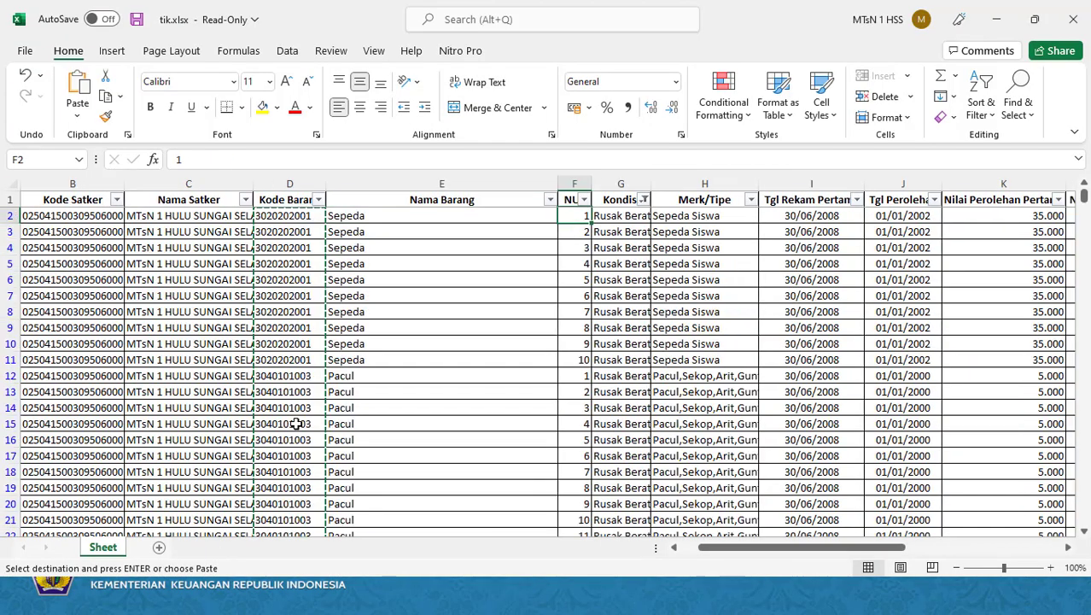
key(Right)
key(Right)
key(Right)
key(Right)
key(Right)
key(Right)
key(Right)
key(Right)
key(Right)
key(Left)
key(Left)
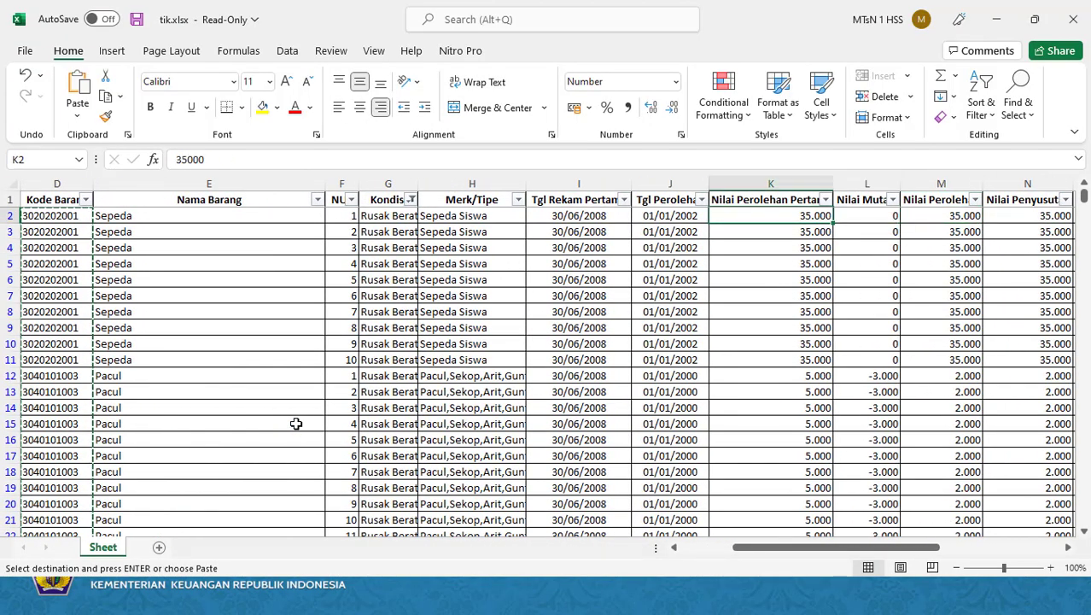
key(Right)
key(Left)
key(Right)
key(Right)
key(Right)
key(Right)
key(Right)
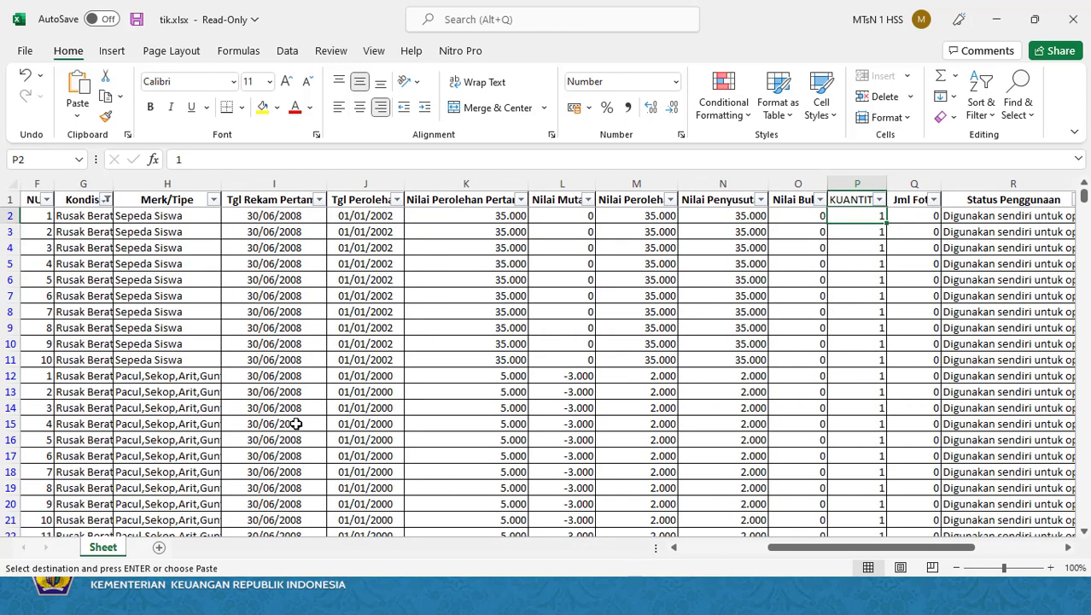
- Locate the first record's Tgl Perolehan value, then switch to the proposed-items list to compare its columns
key(Left)
key(Left)
key(Left)
key(Left)
key(Left)
key(Left)
key(Left)
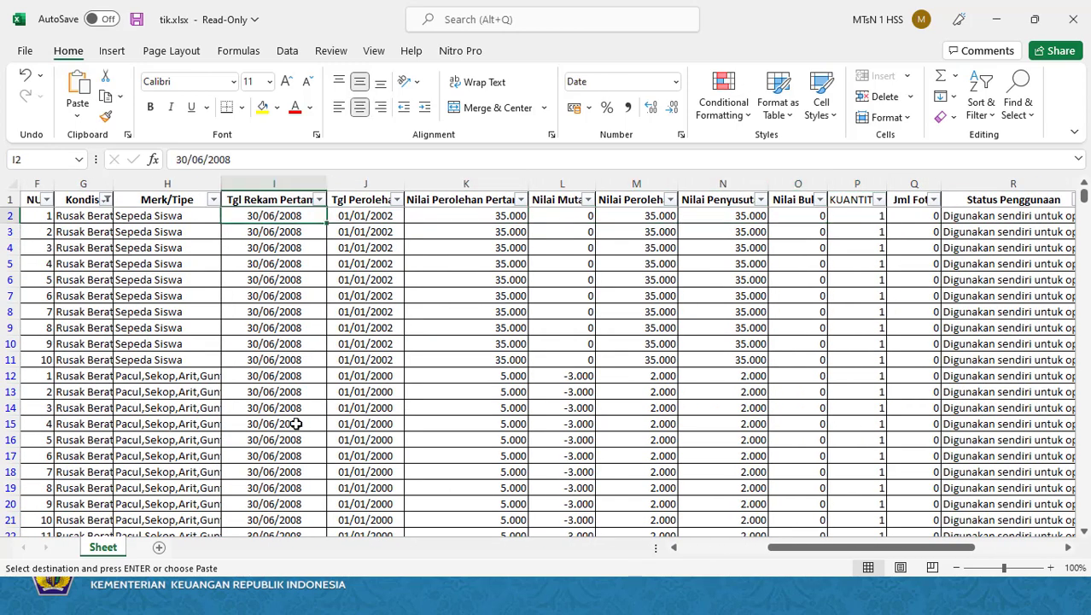
key(Right)
key(alt+Tab)
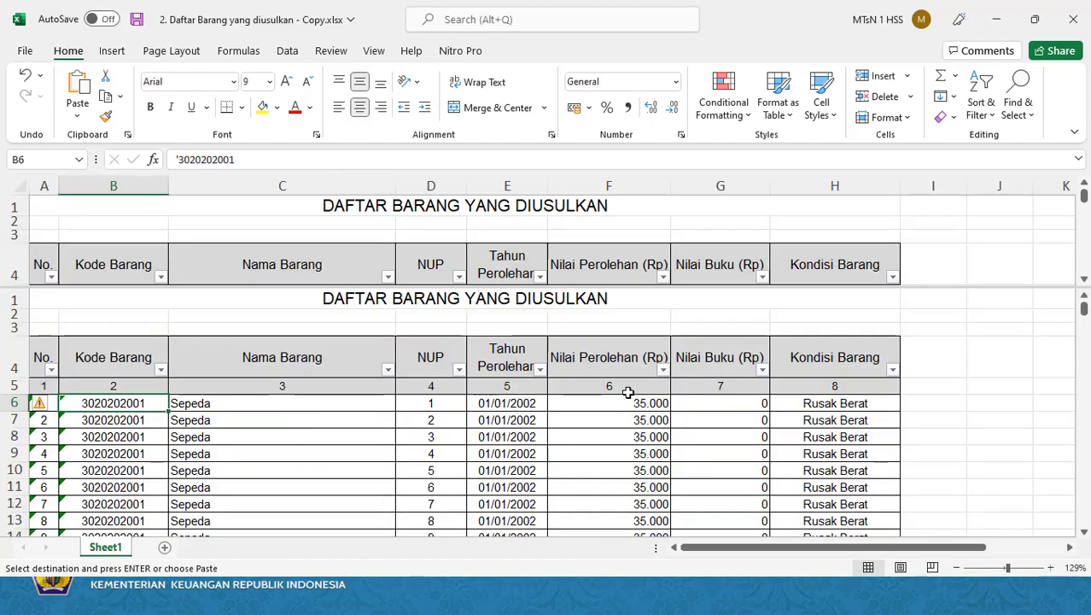
- Locate the Nilai Perolehan and Nilai Buku columns in tik.xlsx and match Nilai Buku to cell G6 of the proposed-items list
key(alt+Tab)
click(605, 214)
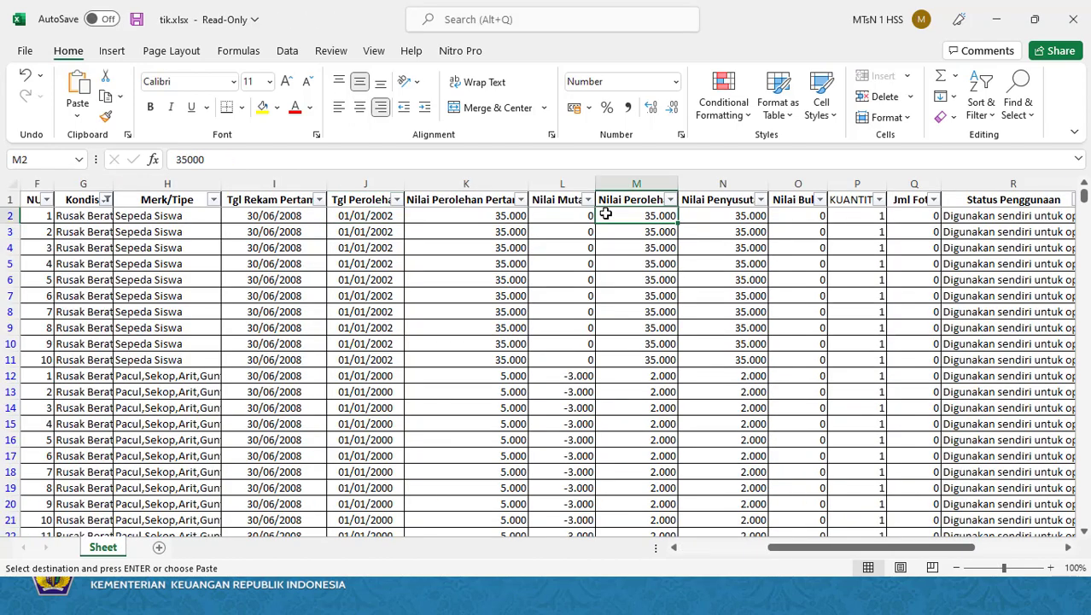
key(Right)
key(Right)
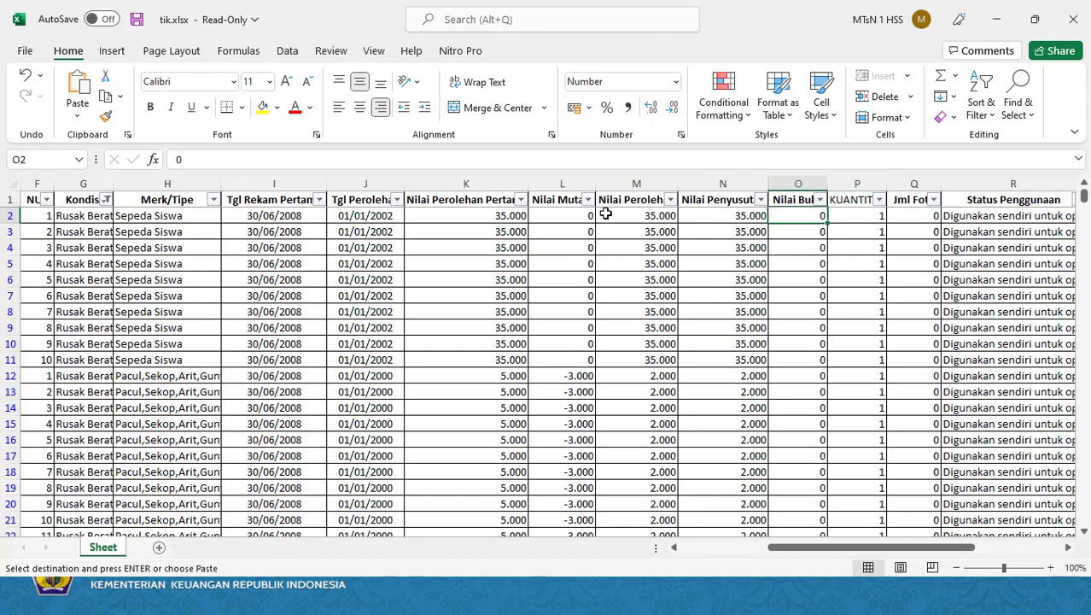
key(alt+Tab)
key(Right)
key(Right)
key(Right)
key(Right)
key(Right)
key(Right)
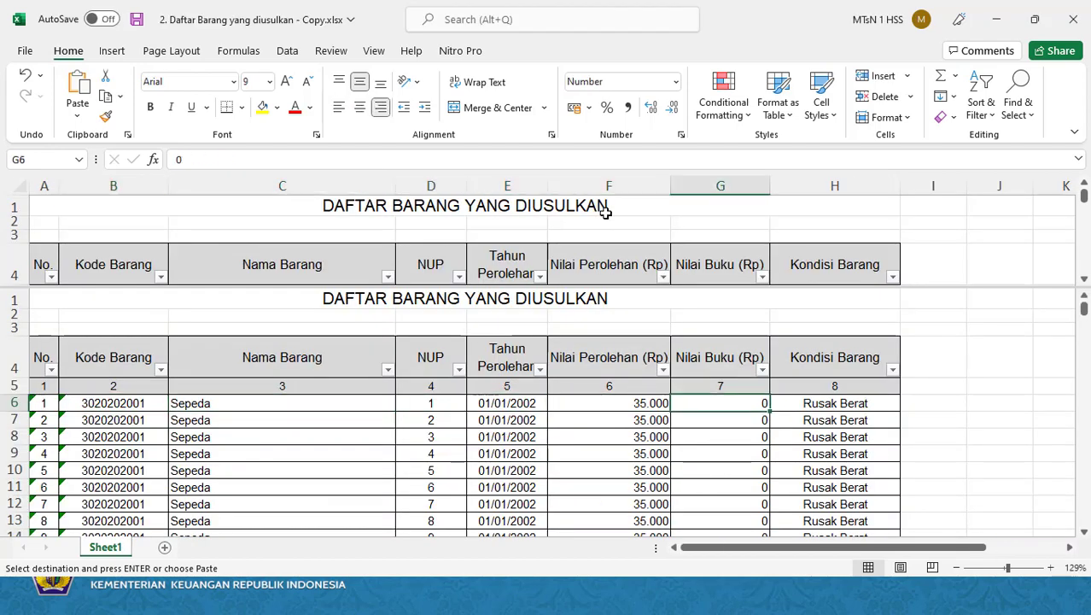
- Match the list's Nilai Perolehan (Rp) cell F6 with the Nilai Perolehan value in cell M2 of tik.xlsx
key(Left)
key(Left)
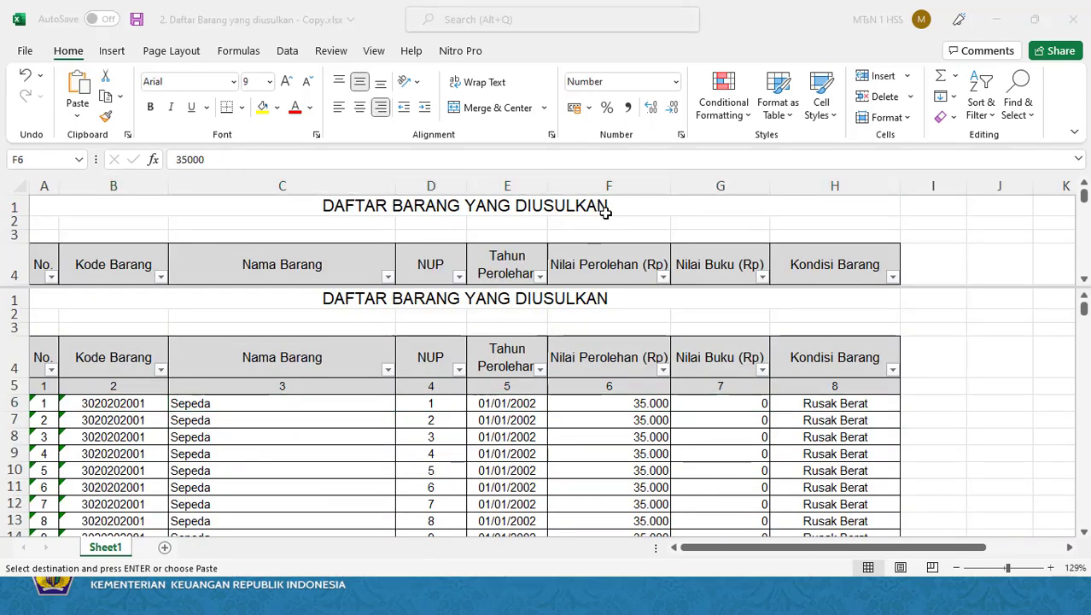
key(alt+Tab)
key(Left)
key(Left)
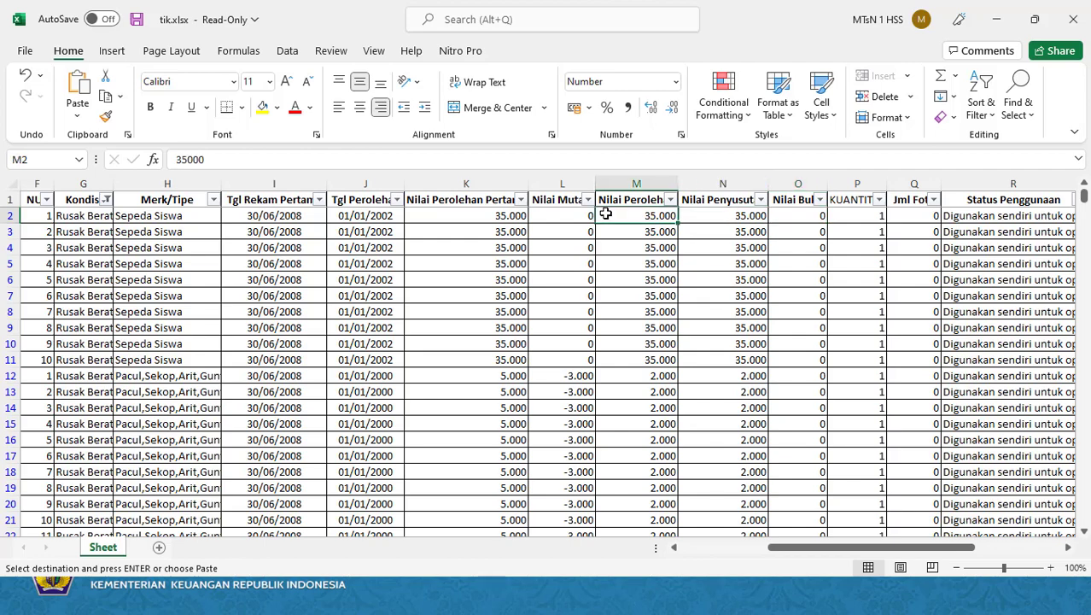
- Look across the first record's remaining columns in tik.xlsx, from Nilai Penyusutan through No PSP and Tgl PSP to the last column
key(Right)
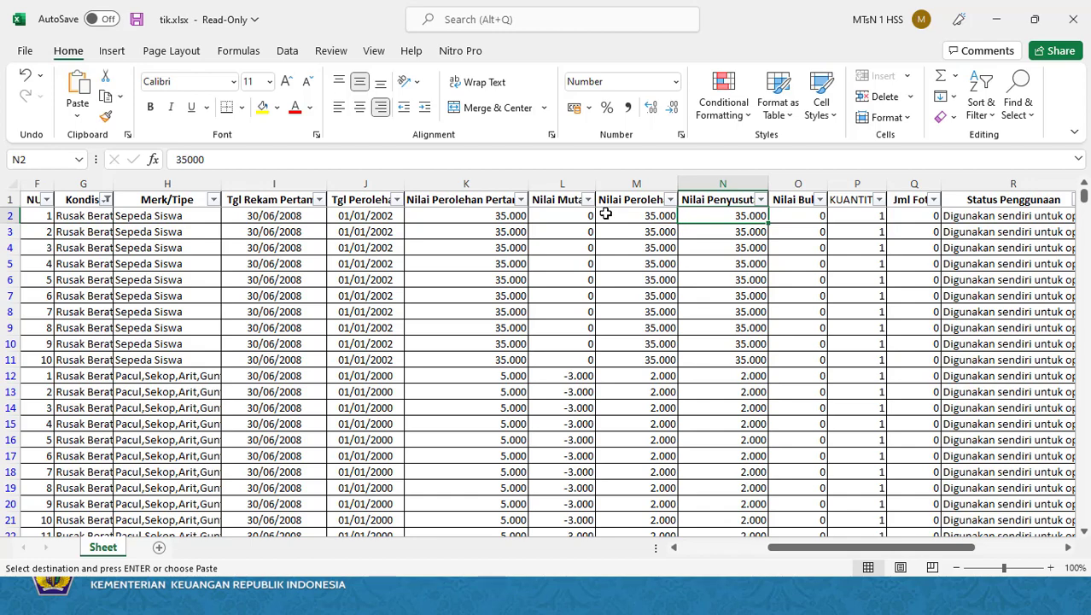
key(Right)
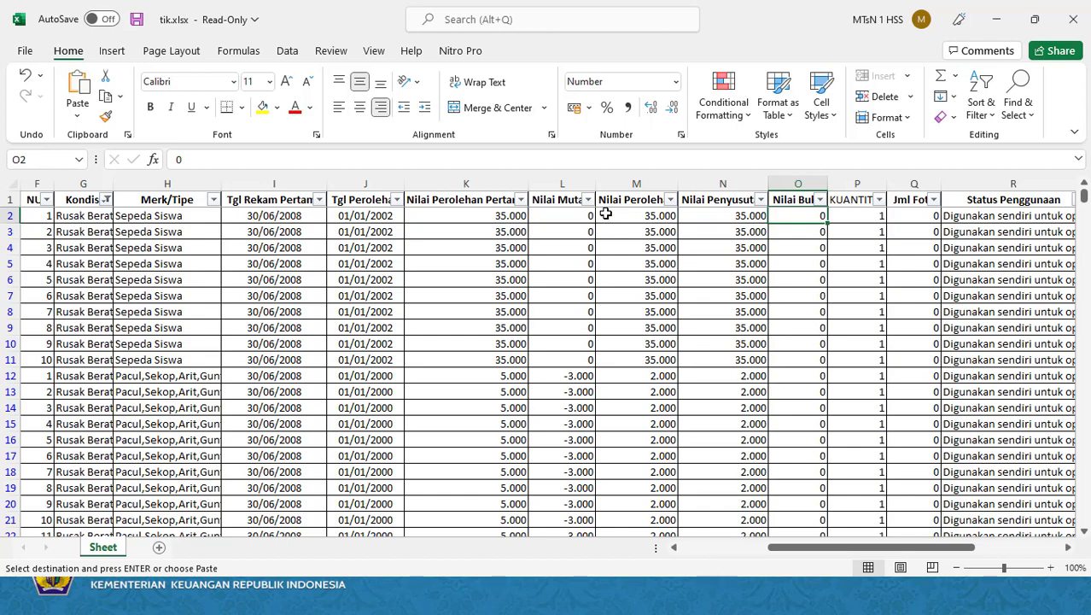
key(Right)
key(Right)
key(Right)
key(Right)
key(Right)
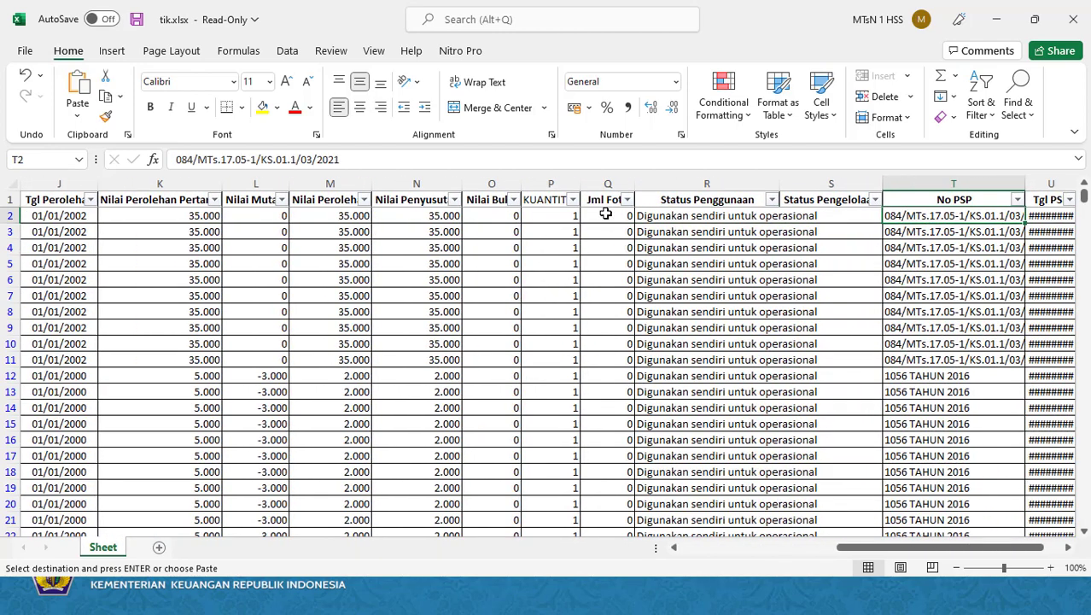
key(Right)
key(Left)
key(Left)
key(Left)
key(Left)
key(Left)
key(Left)
key(Left)
key(Left)
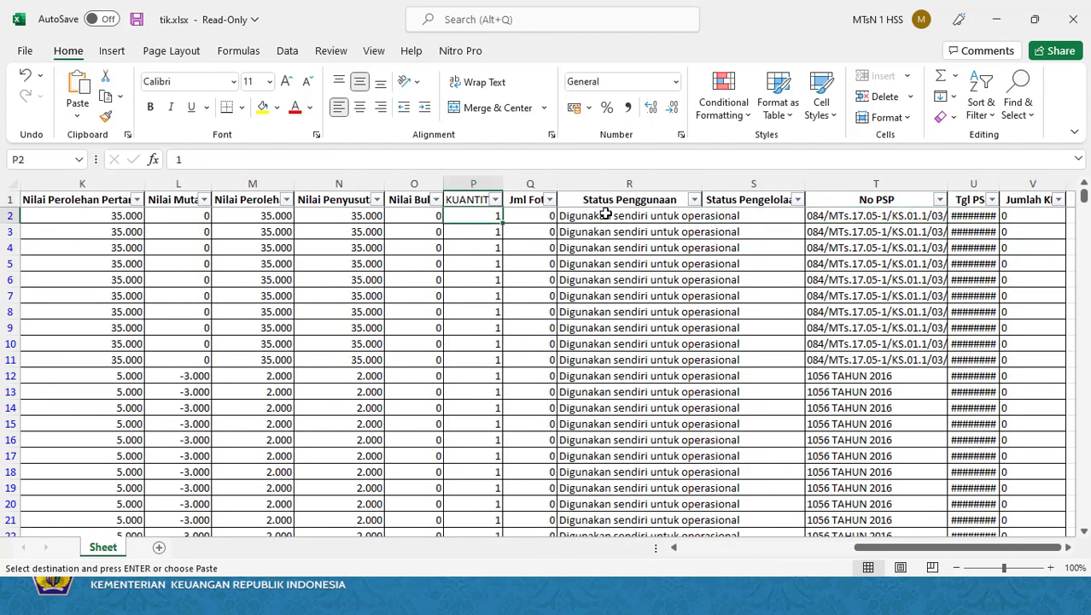
key(Right)
key(Right)
key(Right)
key(Right)
key(Right)
key(Right)
key(Right)
key(Right)
key(Right)
key(Right)
key(Right)
key(Right)
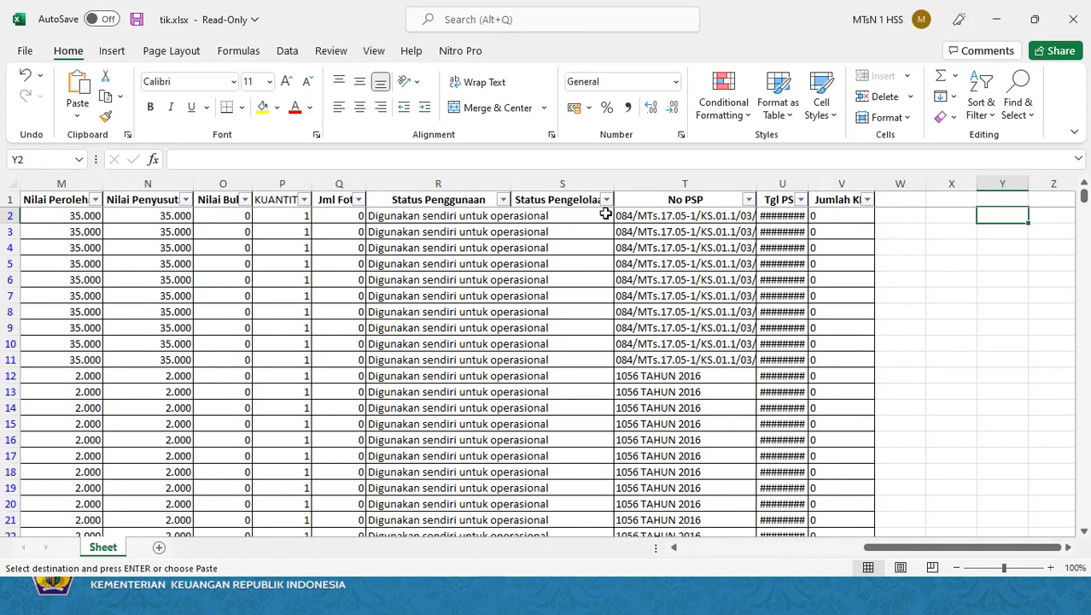
- Switch to Penghapusan Part 2.docx in Word and locate the SK PSP item in the proposal requirements list
key(alt+Tab)
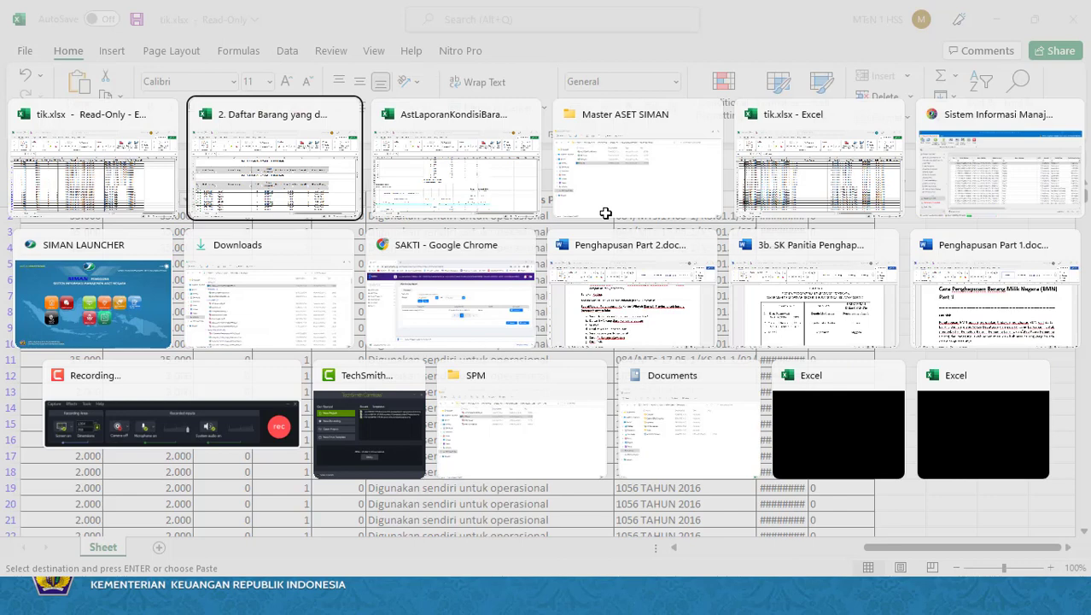
key(Tab)
key(Tab)
key(Tab)
key(Tab)
key(Tab)
key(Tab)
key(Tab)
key(Tab)
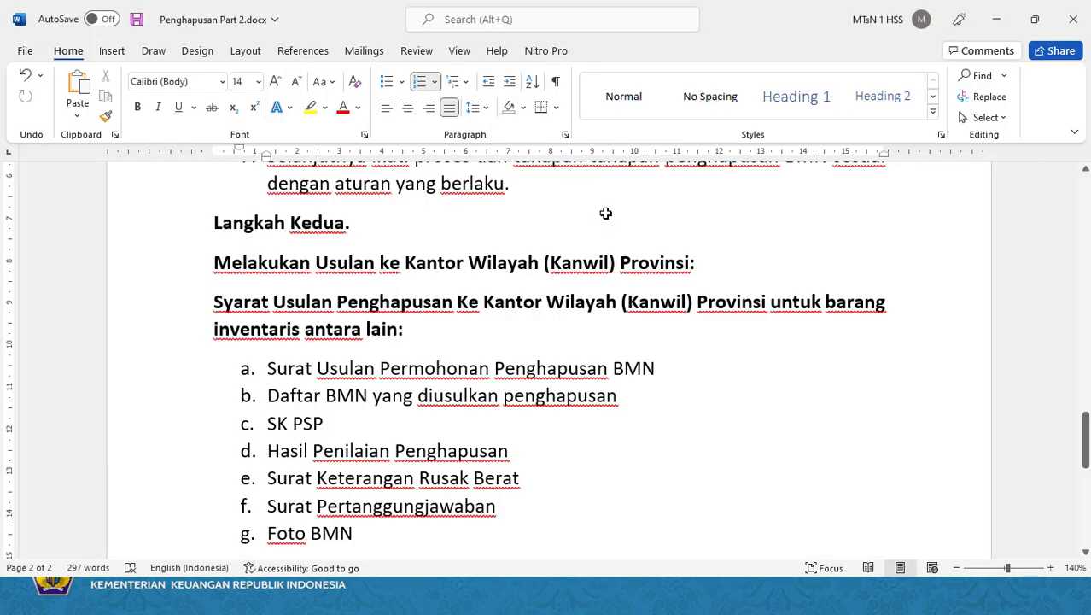
click(339, 425)
- Return to tik.xlsx in Excel, widen the Tgl PSP column to show full dates, and select No PSP cell T3
key(alt+Tab)
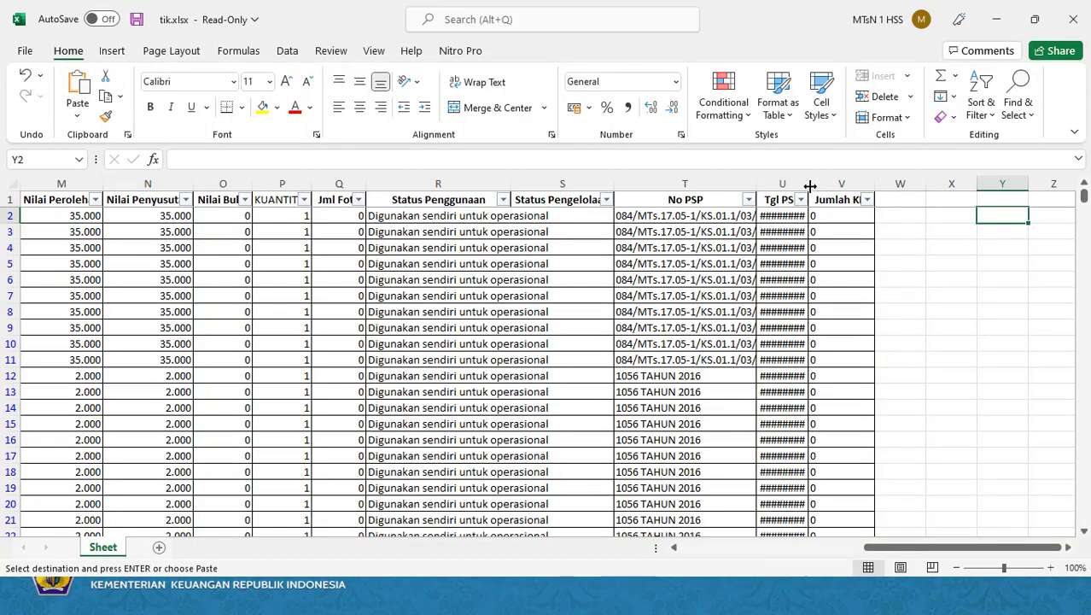
drag(808, 186, 824, 185)
click(676, 226)
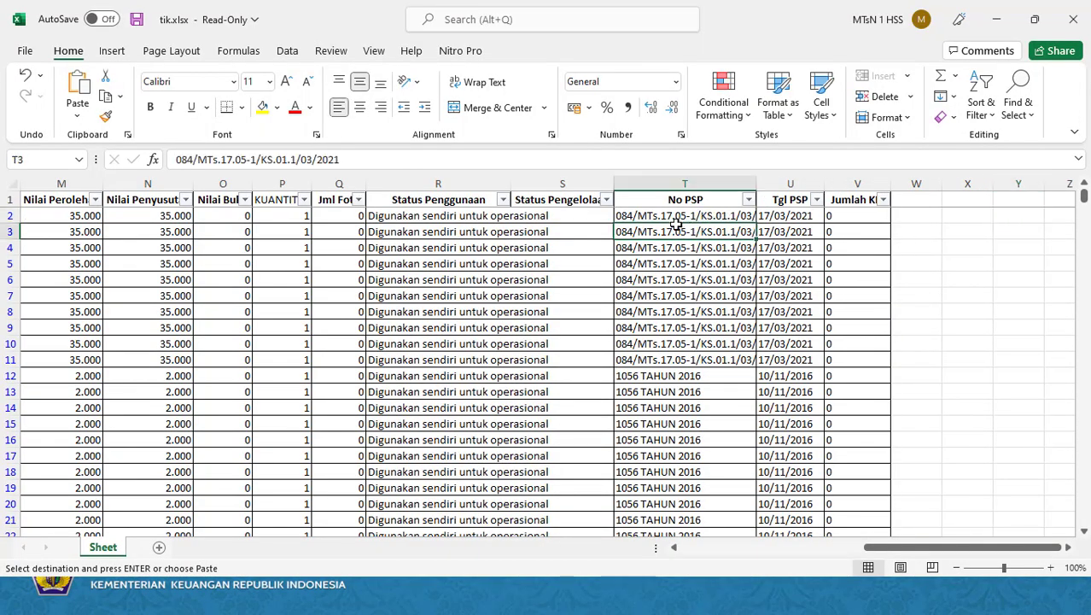
- Look down the No PSP column of the filtered records to row 158, and return to the first rows
key(Down)
key(Down)
key(Down)
key(Down)
key(Down)
key(Down)
key(Down)
key(Down)
key(Down)
key(Down)
key(Down)
key(Down)
key(Down)
key(Down)
key(Down)
key(Down)
key(Down)
key(Down)
key(Down)
key(Down)
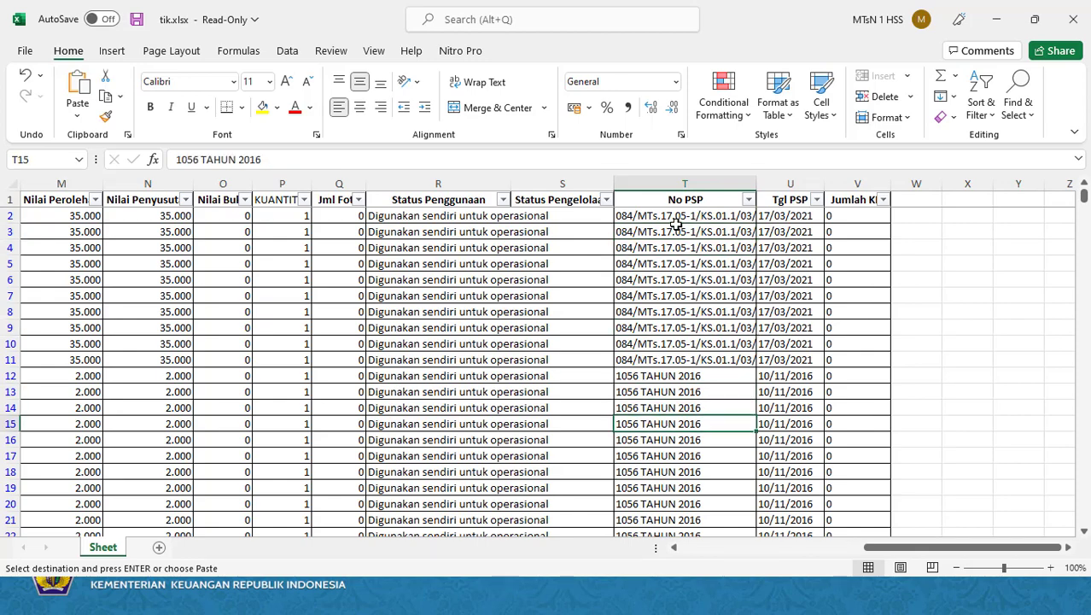
key(Down)
key(Down)
key(Down)
key(Down)
key(Down)
key(Down)
key(Down)
key(Down)
key(Down)
key(Down)
key(Down)
key(Down)
key(Down)
key(Down)
key(Down)
key(Down)
key(Down)
key(Down)
key(Down)
key(Down)
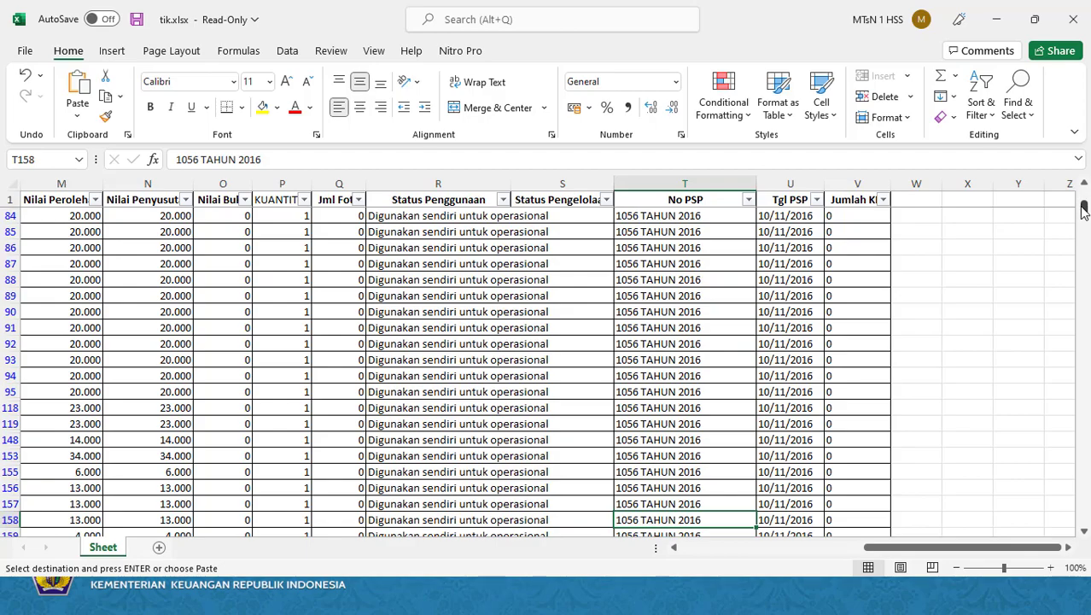
drag(1082, 207, 1082, 196)
key(alt+Tab)
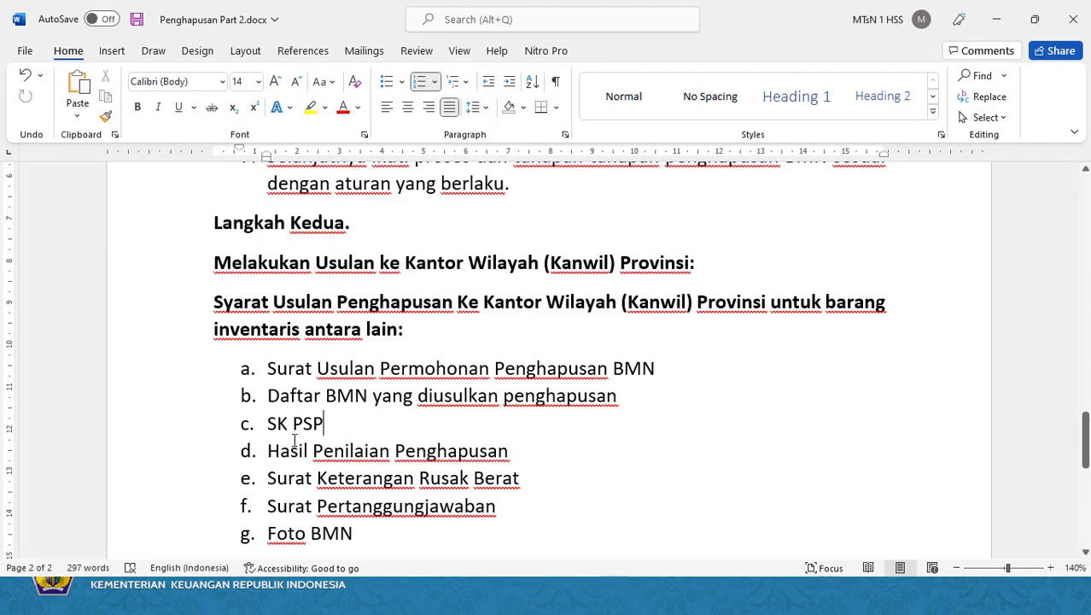
key(alt)
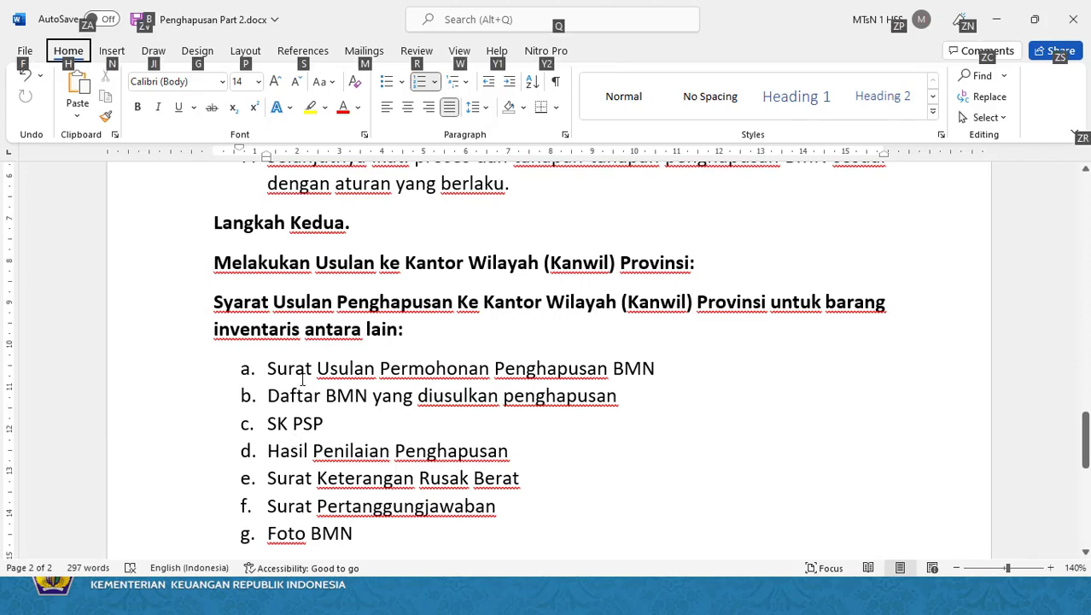
key(alt+Tab)
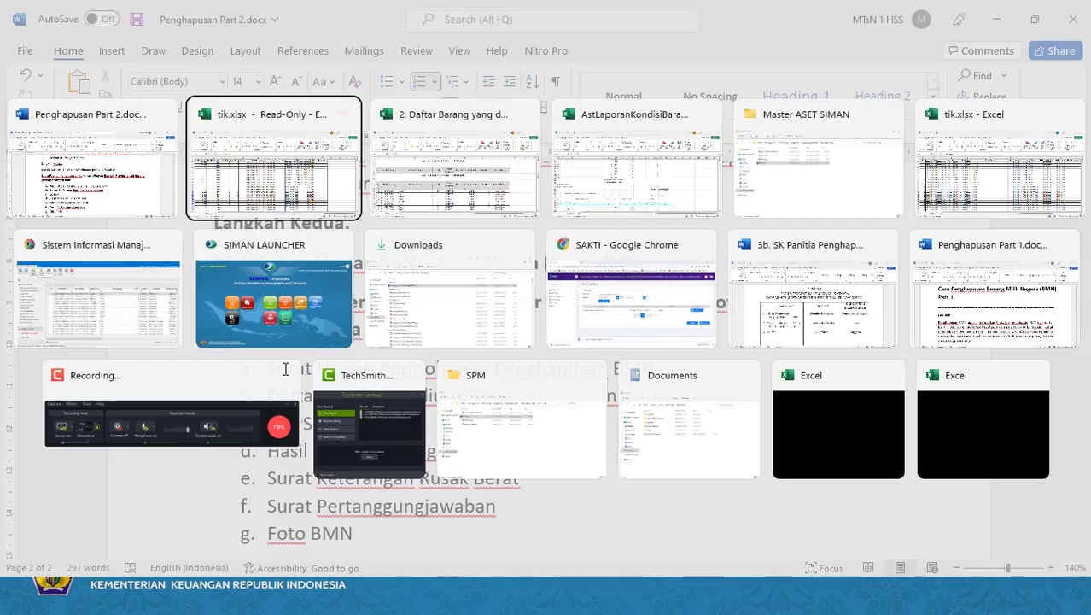
key(Tab)
key(Tab)
key(Tab)
key(Tab)
key(Tab)
key(Tab)
key(Tab)
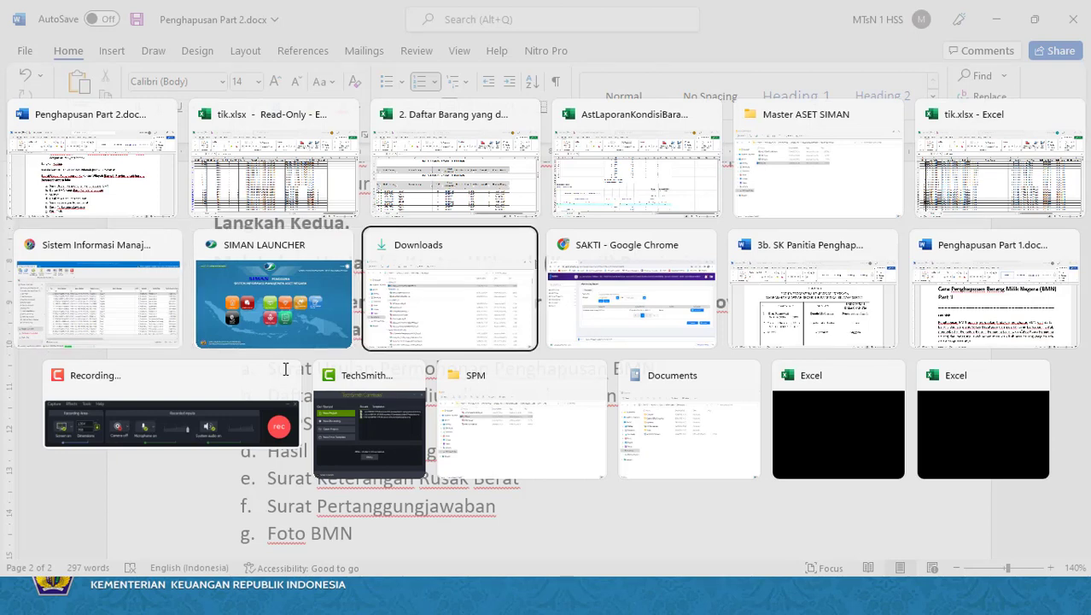
key(Tab)
key(Tab)
key(Tab)
key(Tab)
key(Tab)
key(Tab)
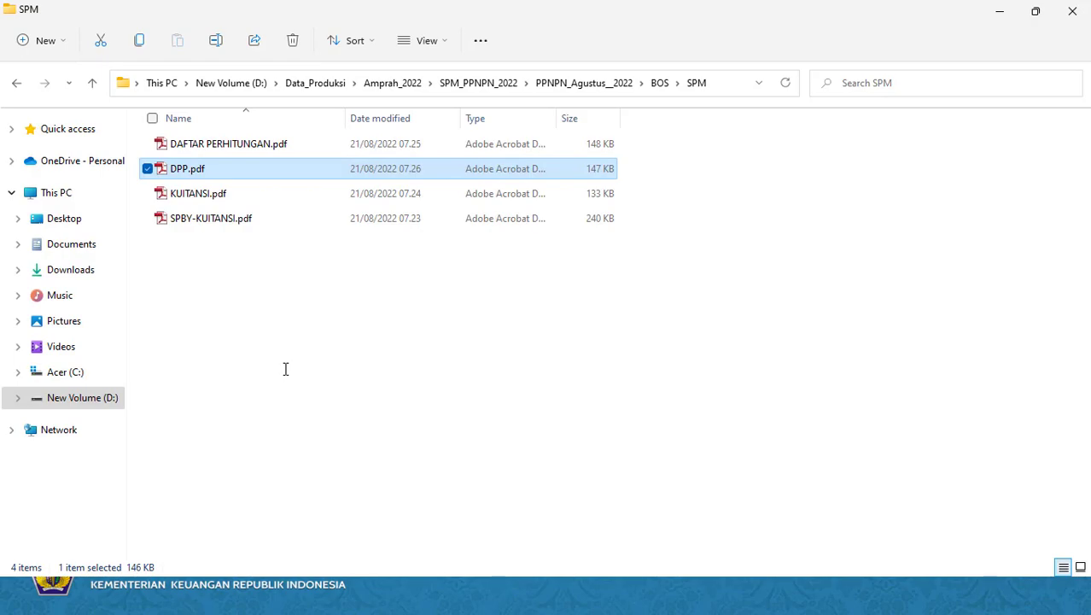
key(alt+Tab)
key(Tab)
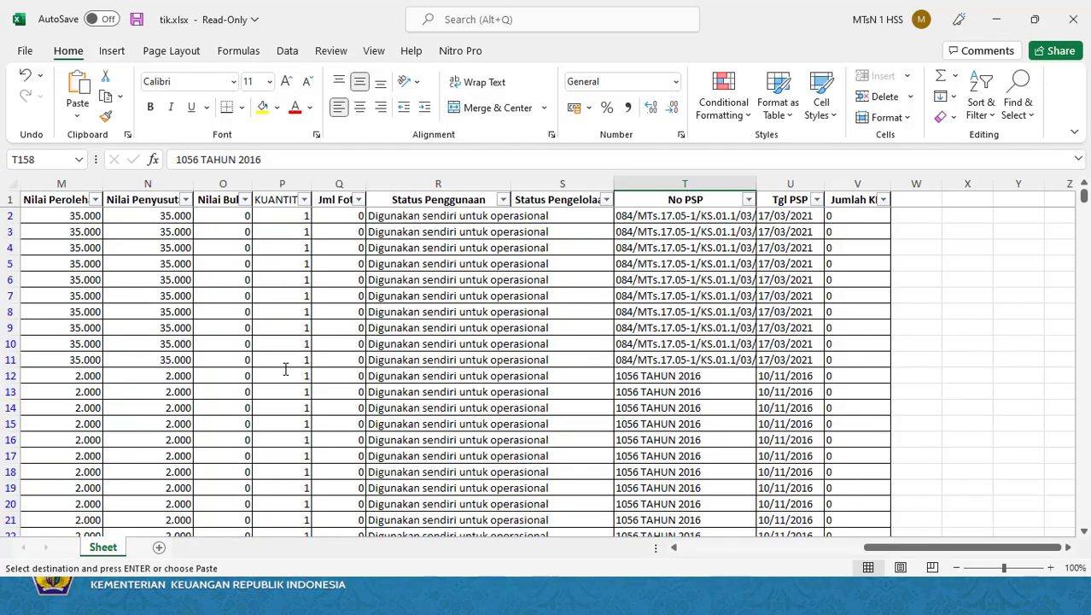
- Switch to Penghapusan Part 2.docx in Word and review the Kanwil proposal requirements from Surat Usulan to Foto BMN
key(alt+Tab)
key(Tab)
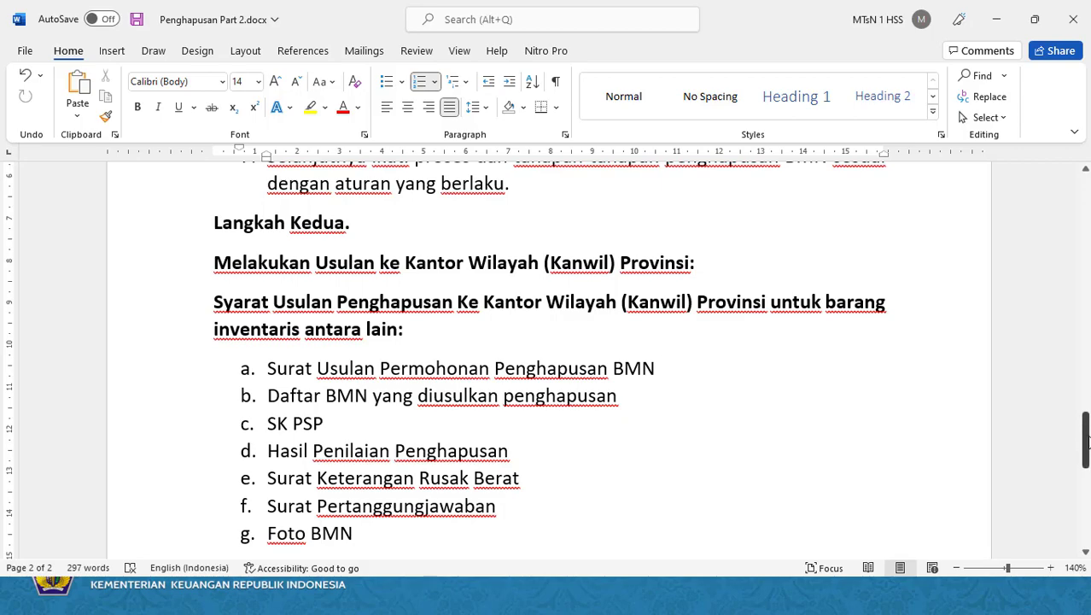
drag(1086, 441, 1086, 463)
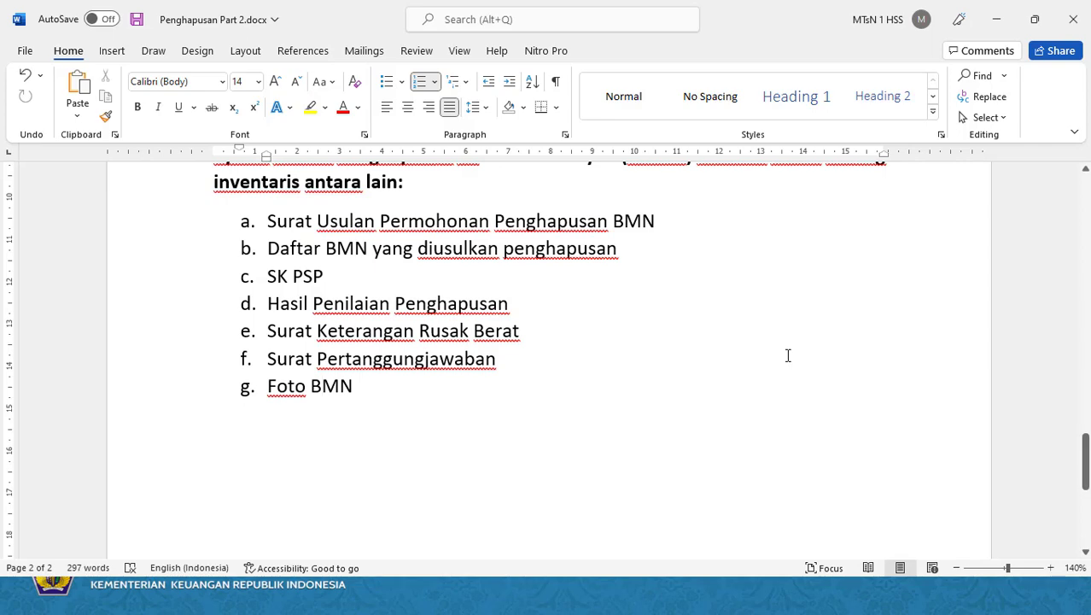
mouse_move(1086, 462)
mouse_down()
mouse_move(1088, 433)
mouse_move(1087, 442)
mouse_up()
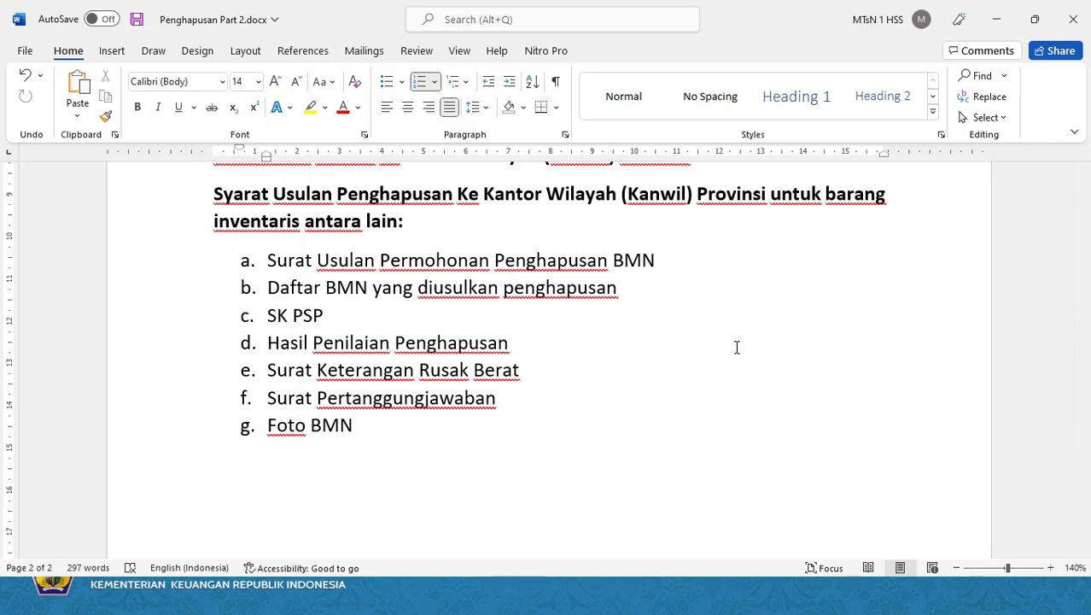
mouse_move(1084, 452)
mouse_down()
mouse_move(1084, 183)
mouse_move(1084, 452)
mouse_up()
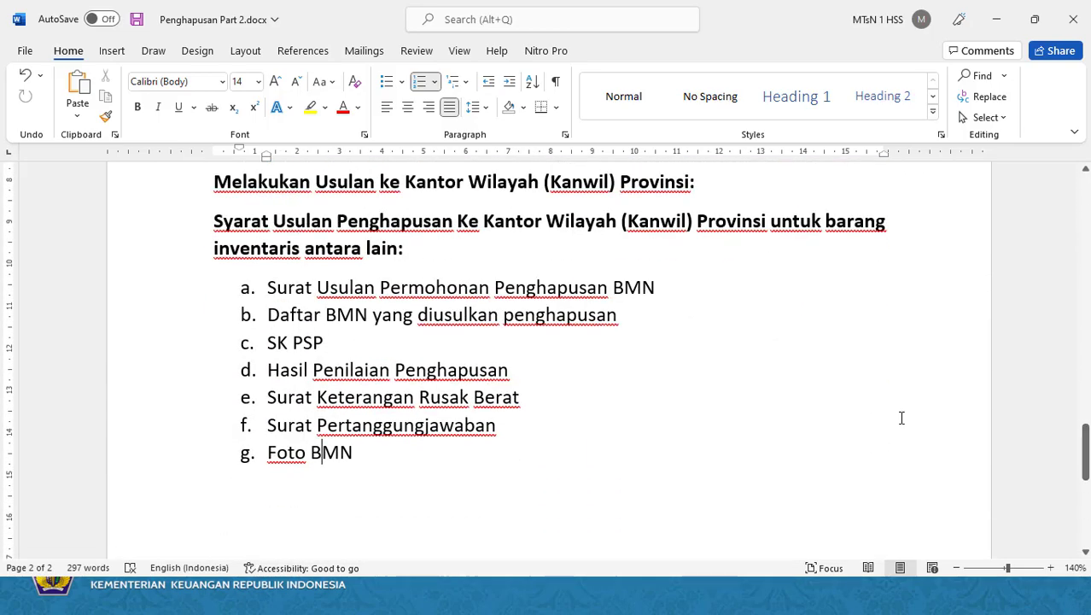
- In File Explorer, go from Master ASET SIMAN to the Penghapusan MTsN 1 HSS folder and open 1. Persetujuan Penghapusan BMN.docx
key(alt+Tab)
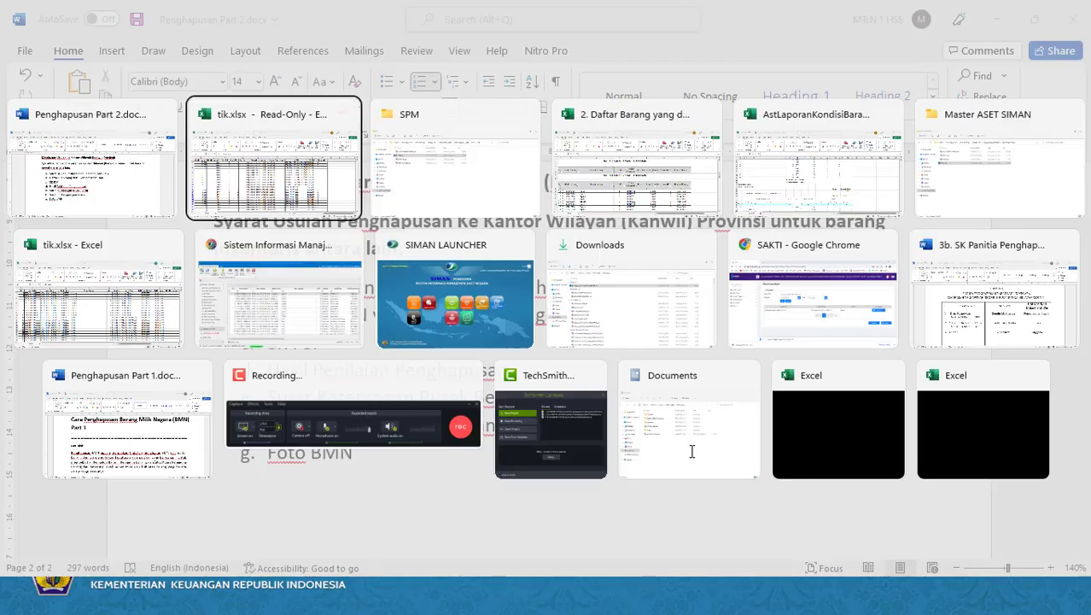
key(alt+Tab)
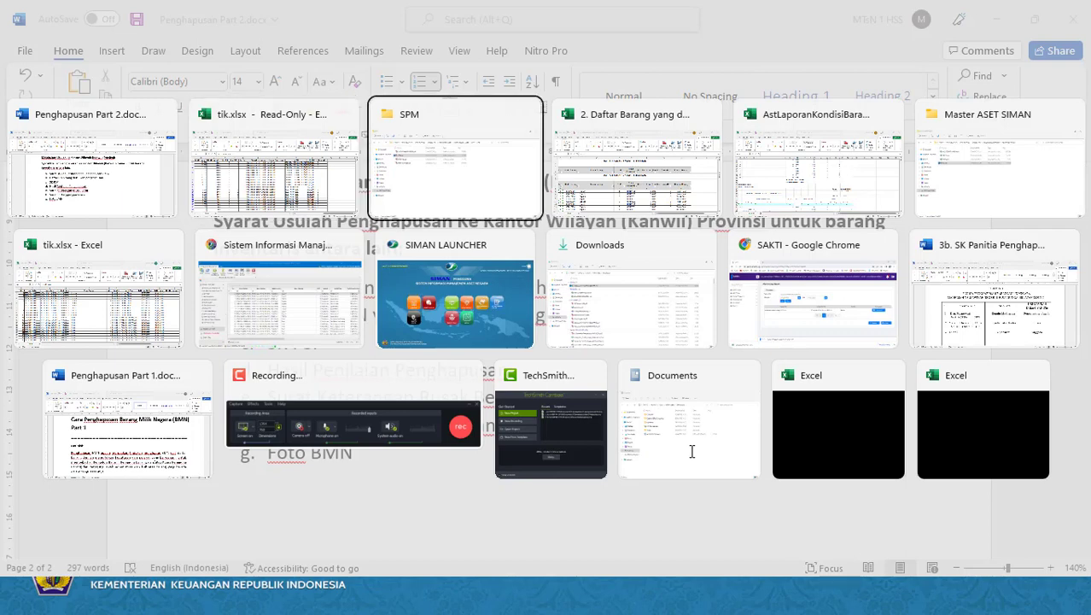
key(alt+Tab)
key(alt+Tab)
key(alt+Tab)
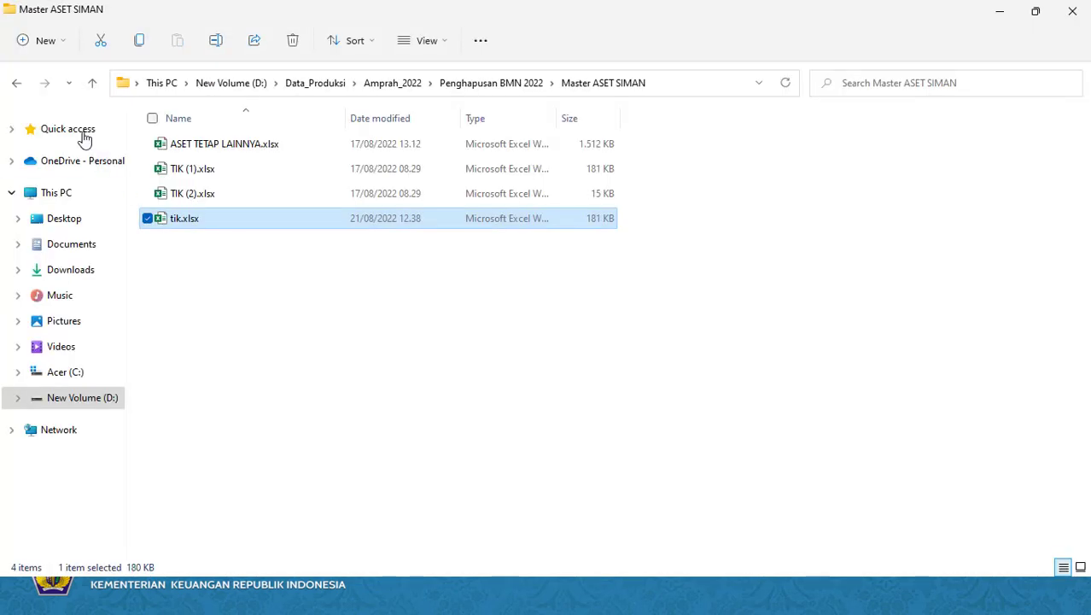
click(18, 85)
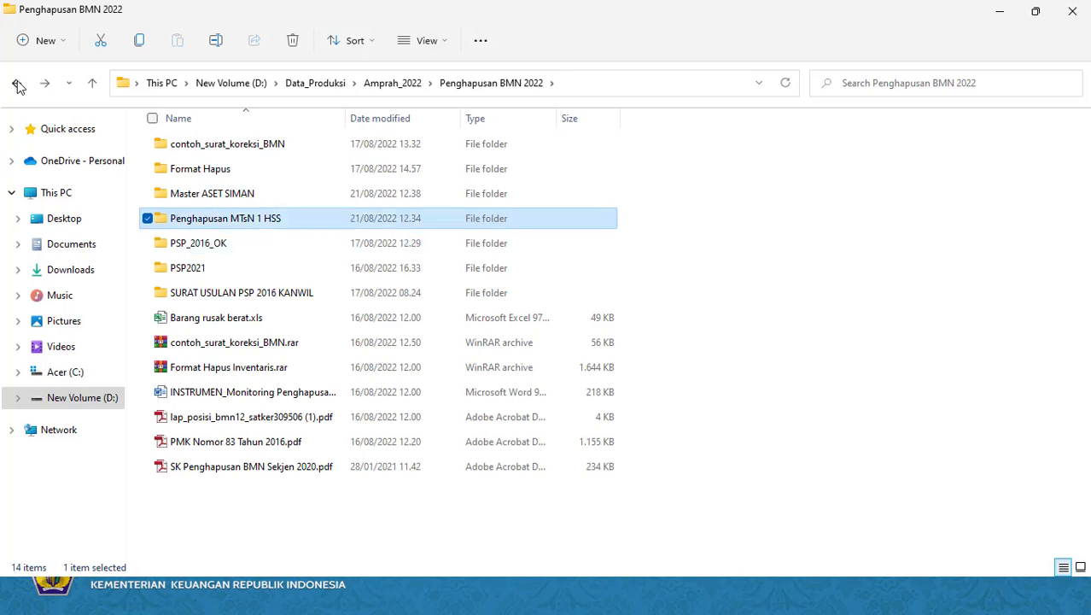
key(Return)
key(Up)
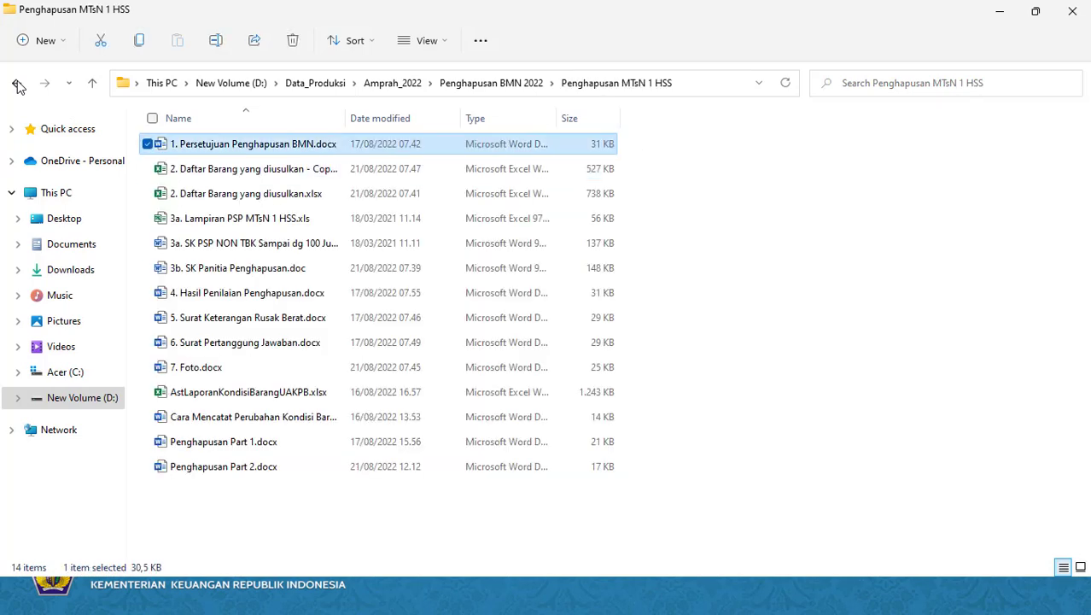
key(Return)
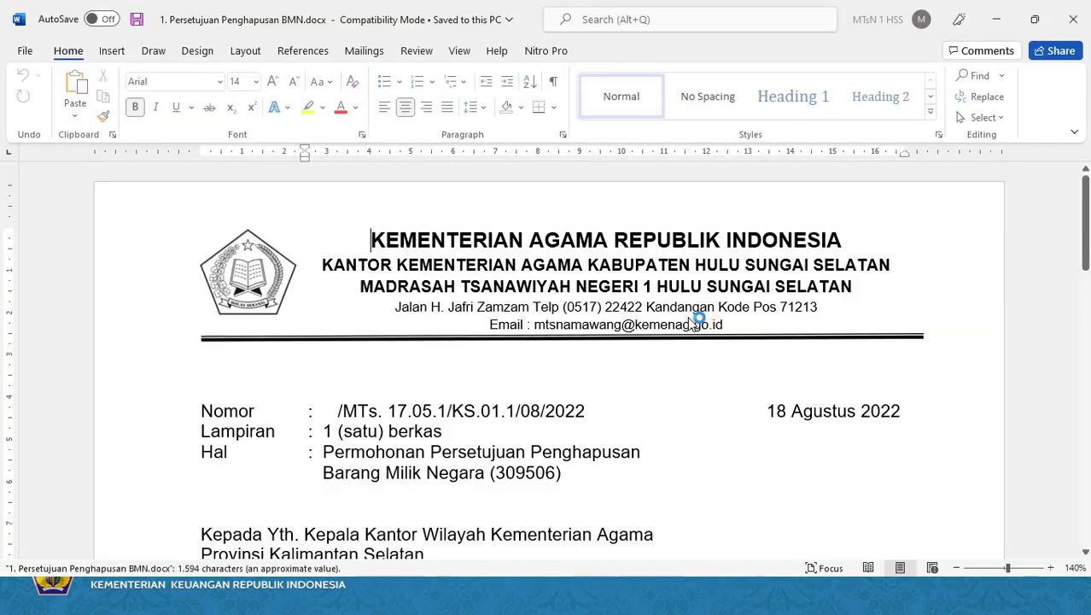